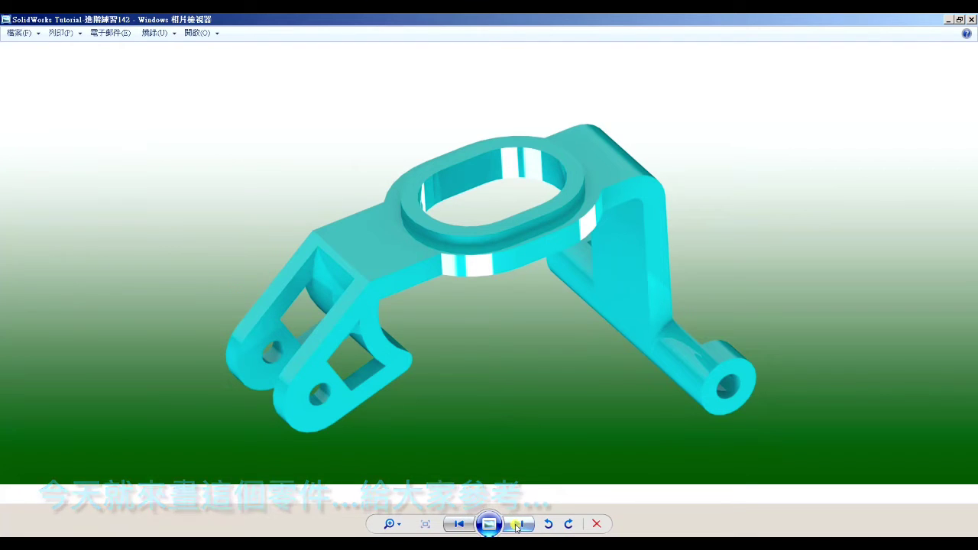
- Advance Windows Photo Viewer to the bracket's dimensioned drawing sheet 20210801-3
click(516, 525)
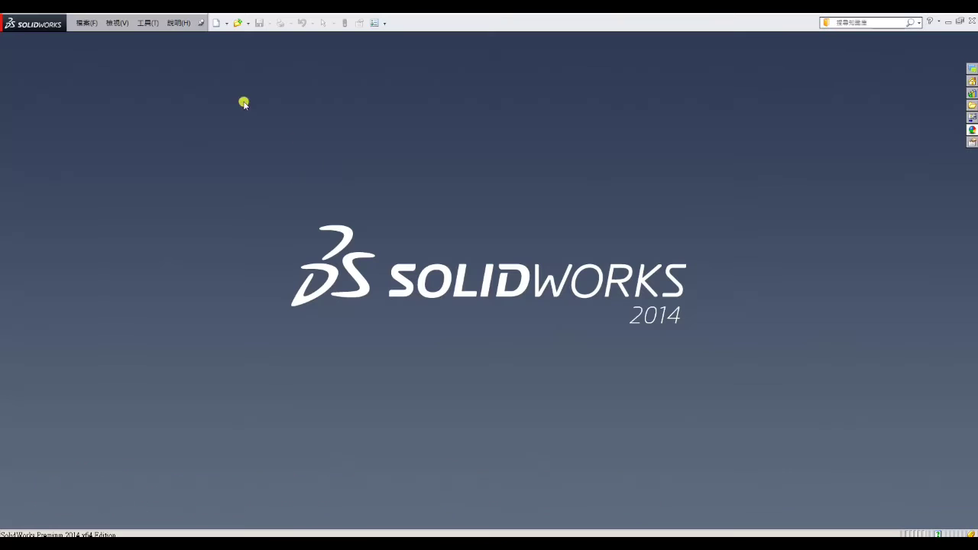
- Create a new part and start a sketch on the Front Plane
click(216, 24)
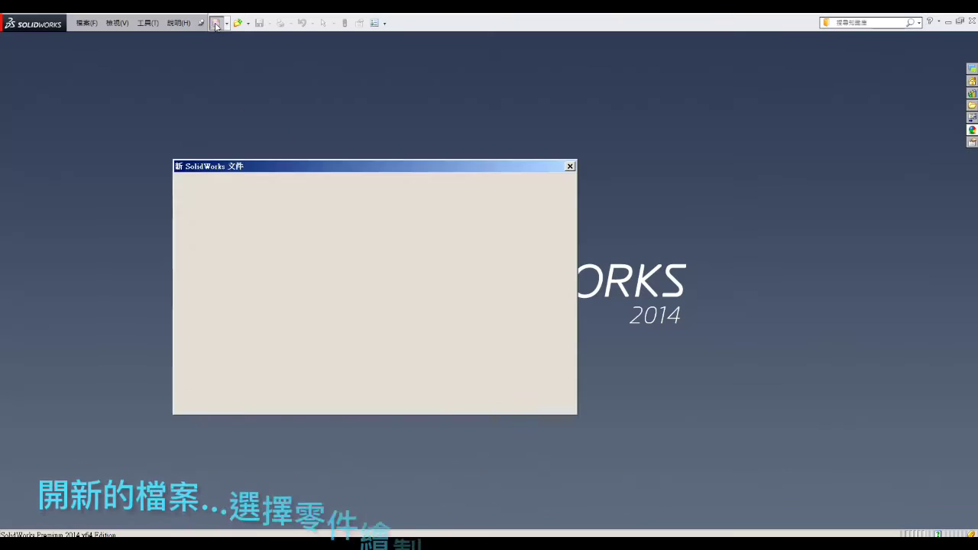
click(417, 398)
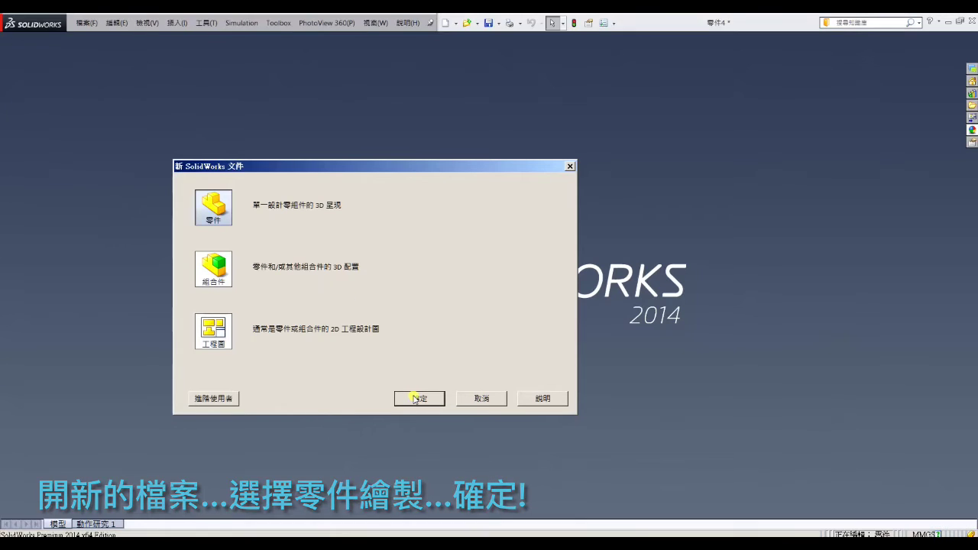
click(38, 194)
click(55, 184)
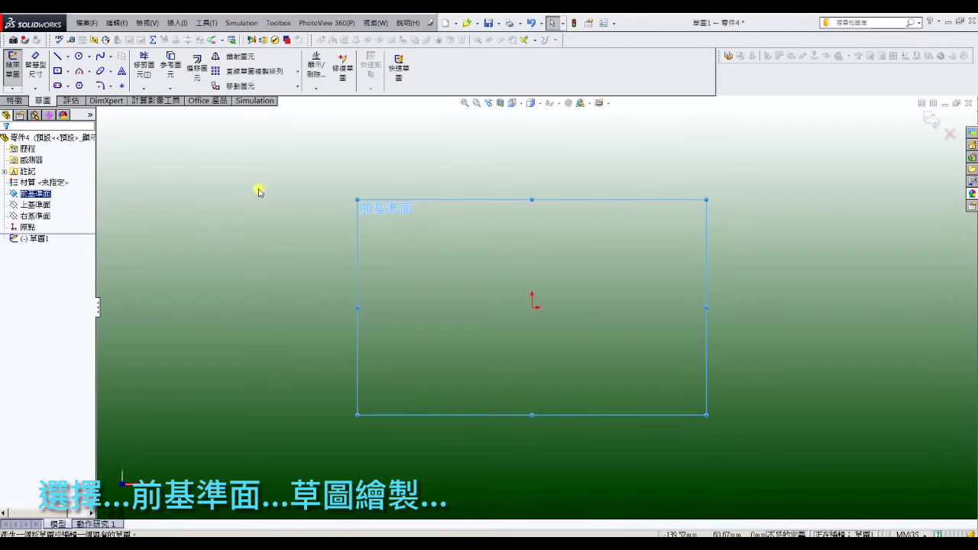
- Draw an L from a horizontal line ending at the origin and a vertical line upward
click(58, 60)
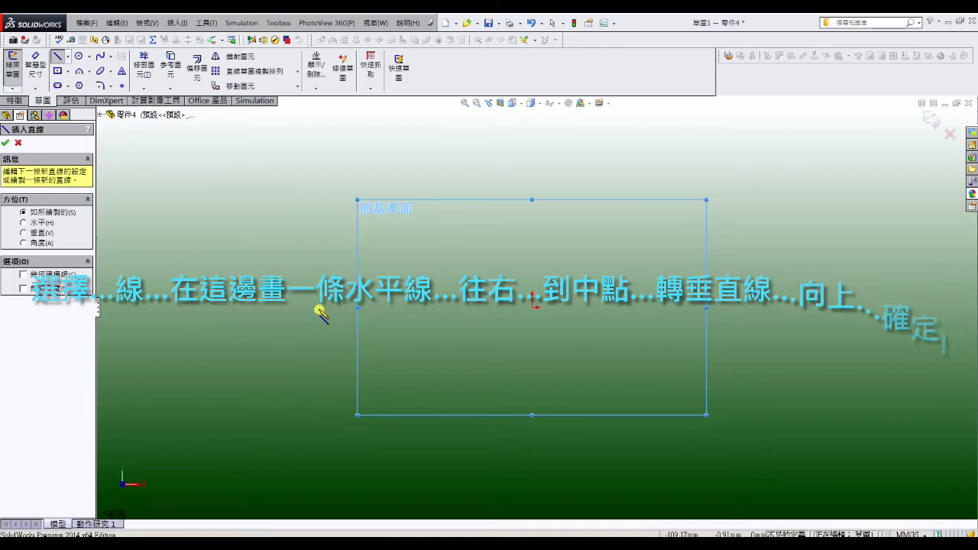
click(267, 308)
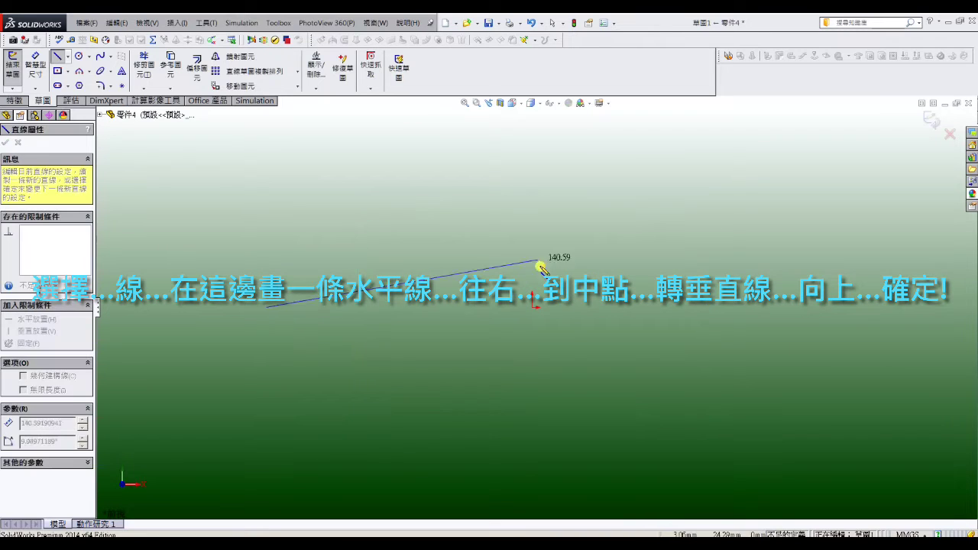
click(531, 307)
click(532, 140)
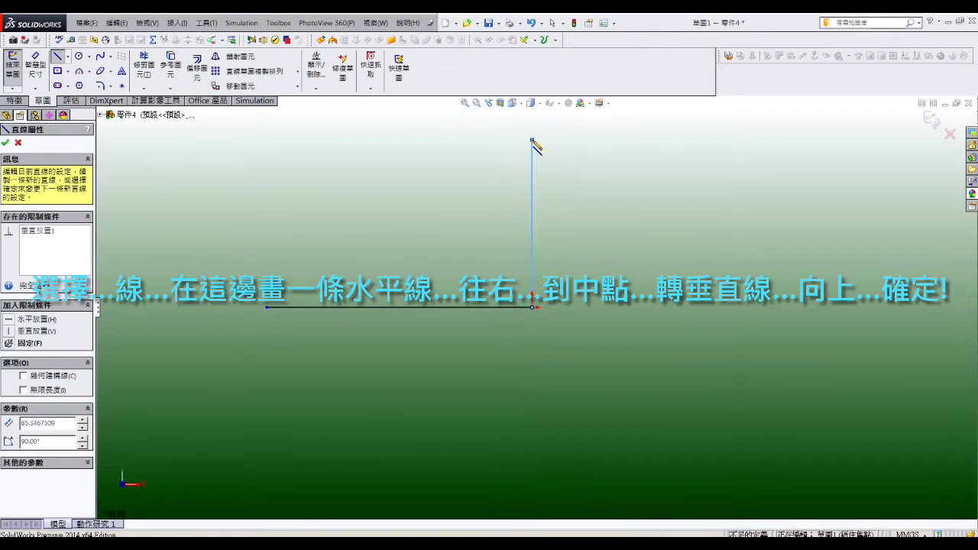
right_click(531, 140)
click(543, 153)
- Round the L's corner with an R18 sketch fillet
click(100, 85)
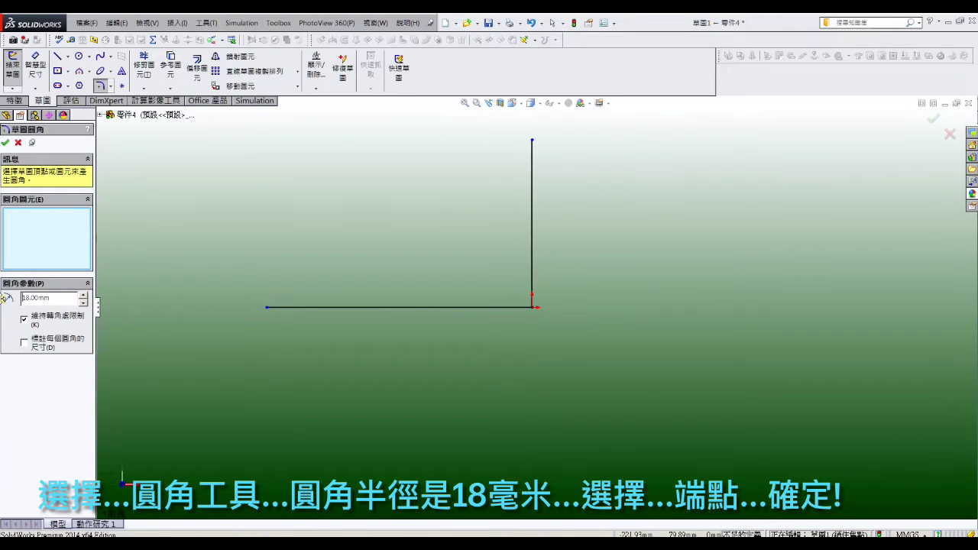
click(532, 311)
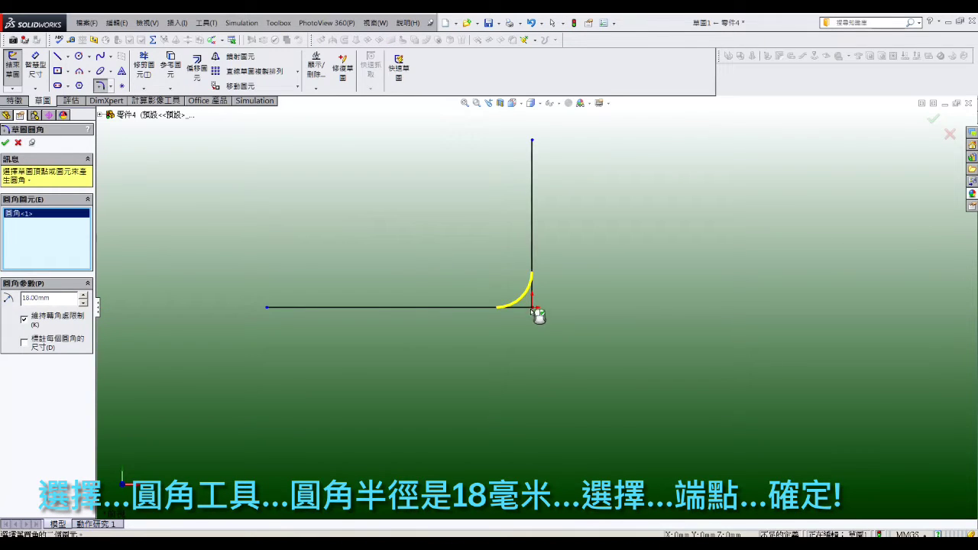
click(6, 142)
- Offset the filleted L chain 12 mm to the inside
click(199, 71)
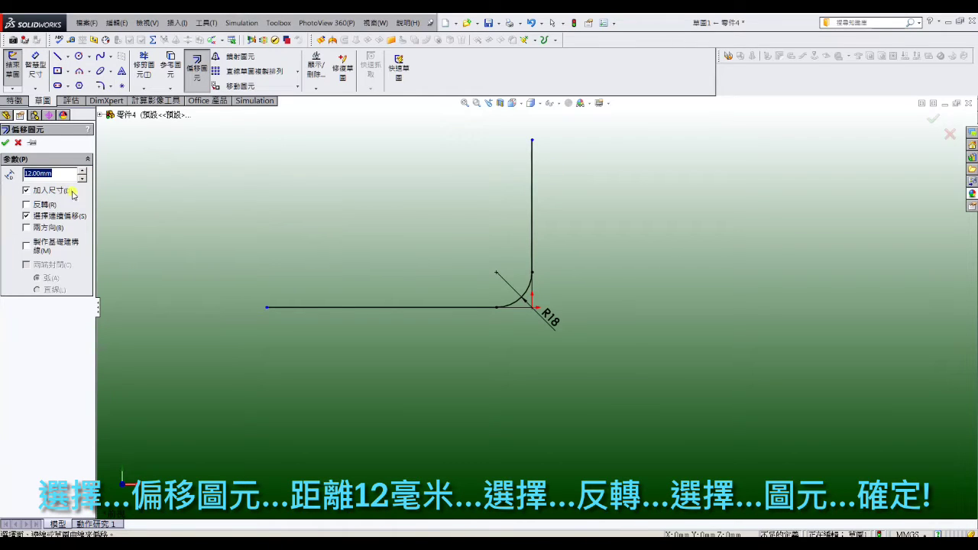
click(27, 204)
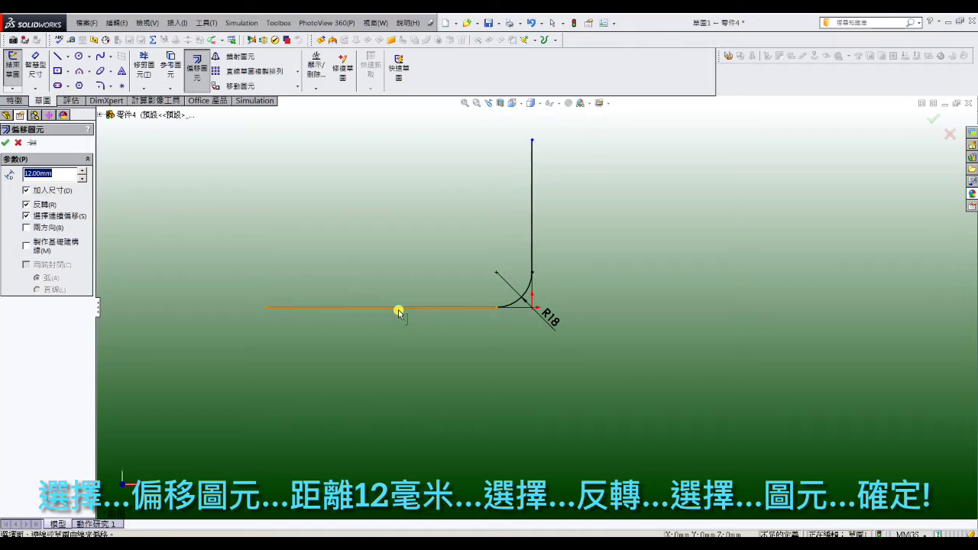
click(399, 309)
click(5, 143)
- Draw the slanted arm lines up-left with a tangent arc rounding the top end
click(58, 57)
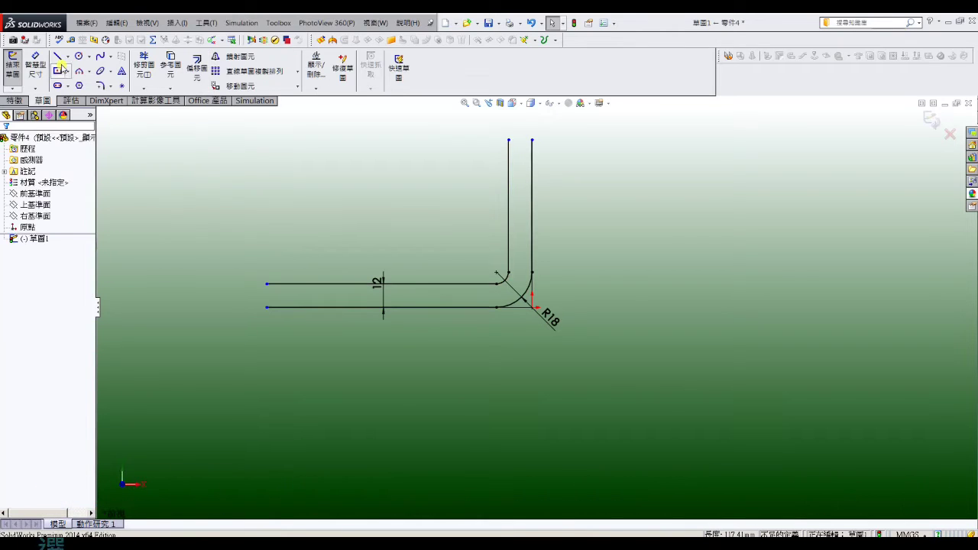
click(267, 307)
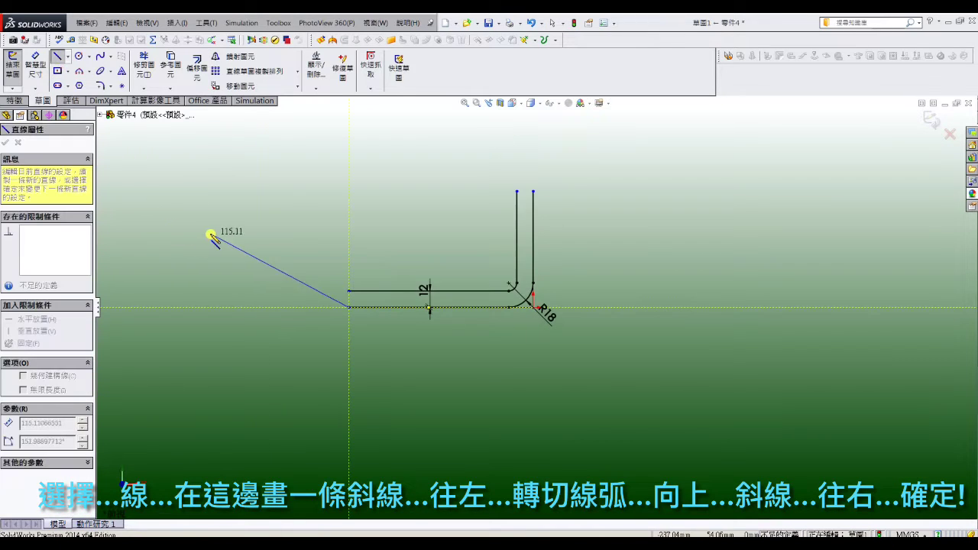
click(254, 213)
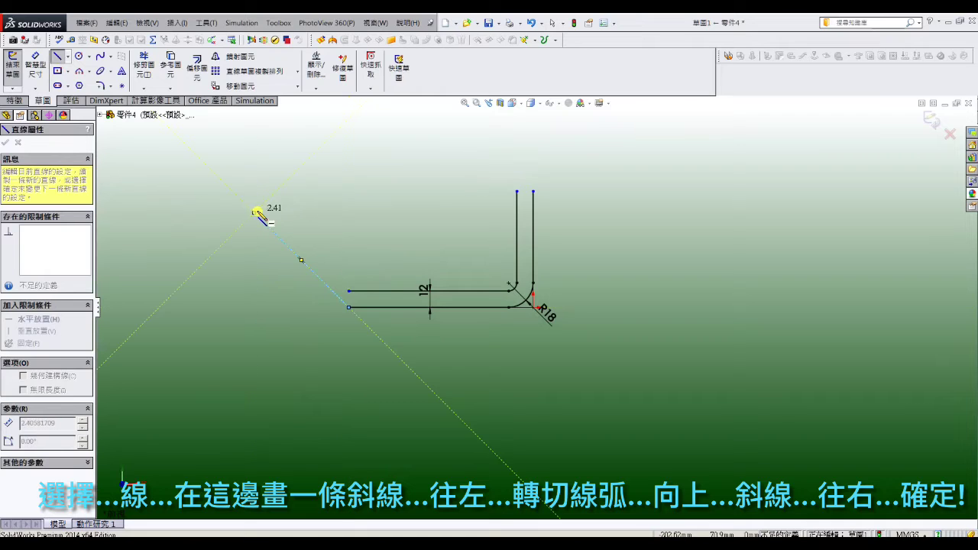
click(285, 168)
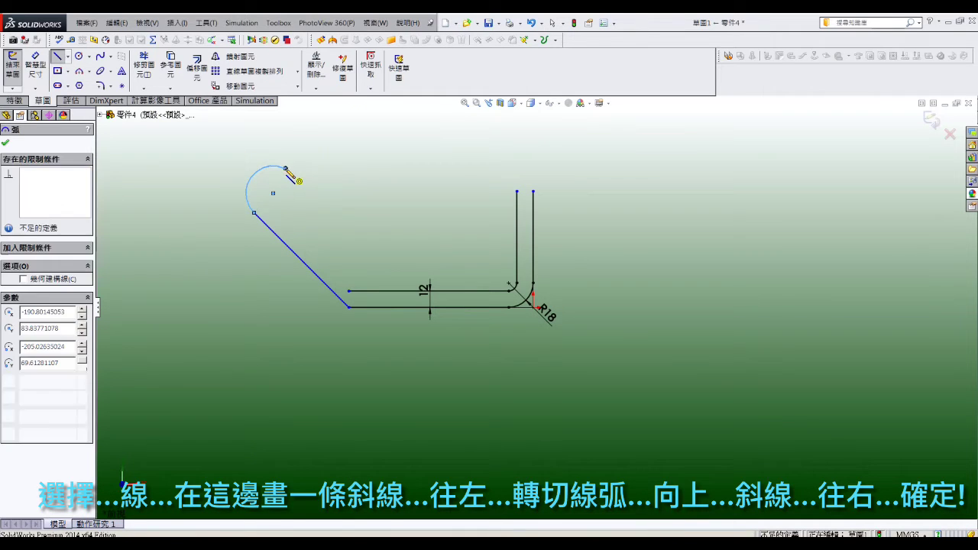
click(390, 220)
right_click(389, 219)
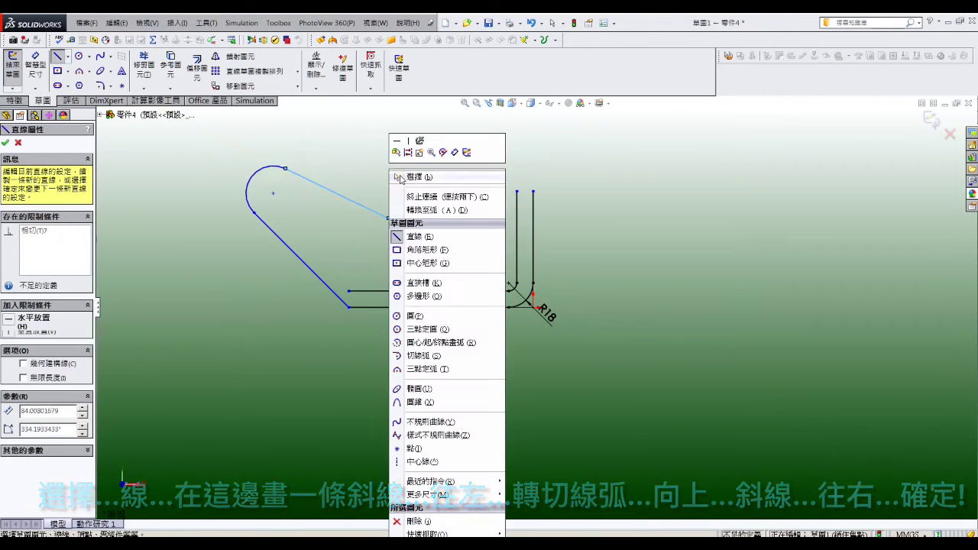
click(410, 177)
- Close the arm with a three-point arc from its slanted line to the upper horizontal line
click(79, 71)
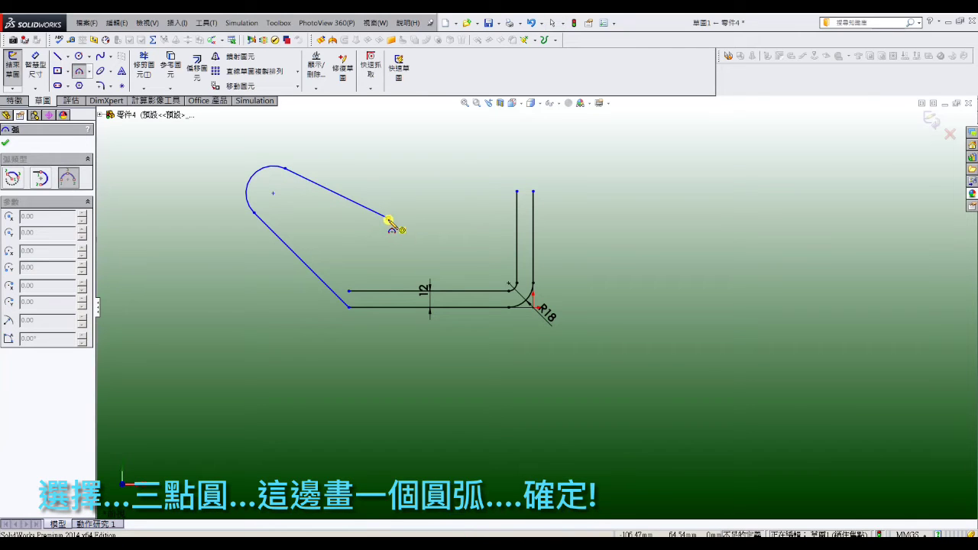
click(389, 219)
click(349, 291)
click(356, 243)
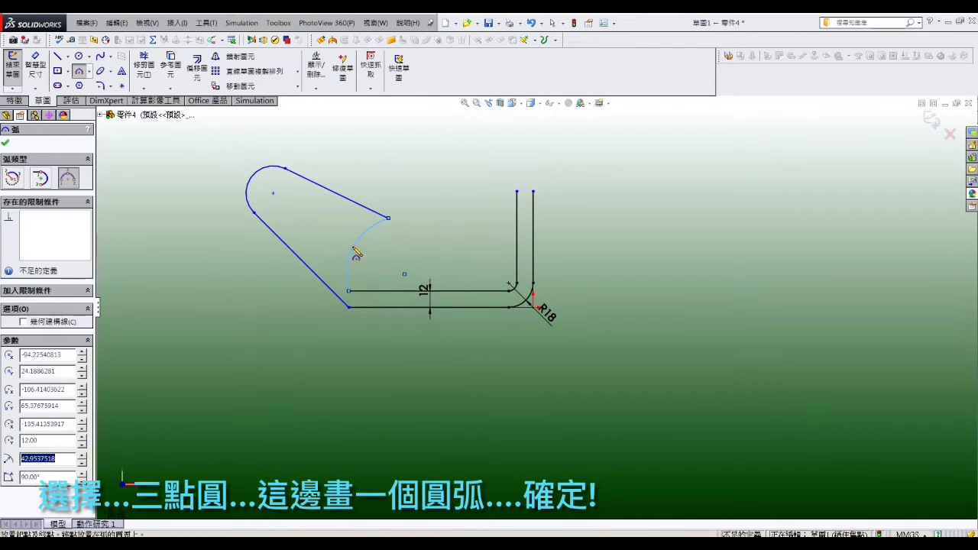
right_click(325, 170)
click(359, 191)
- Add a hole circle in the rounded end and two circles atop the vertical lines
click(78, 56)
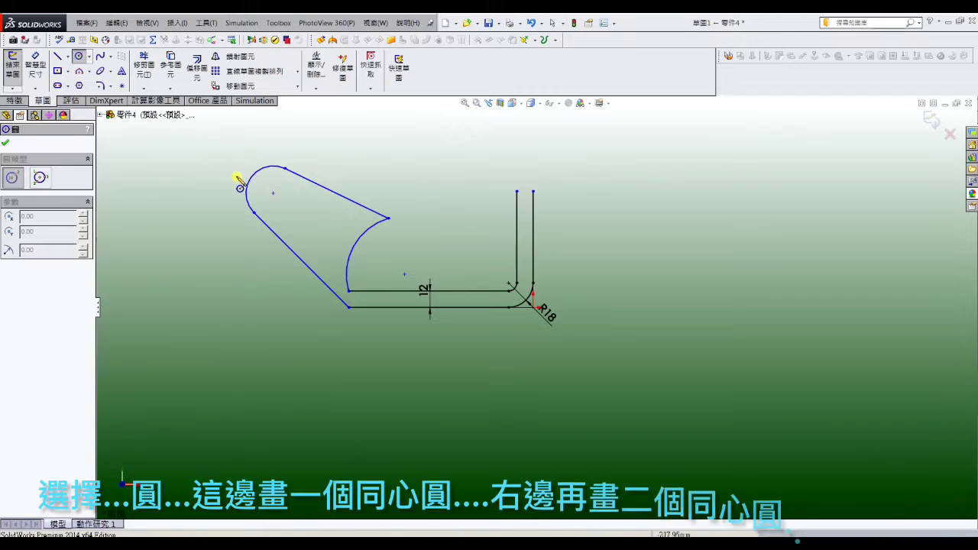
click(273, 192)
click(272, 184)
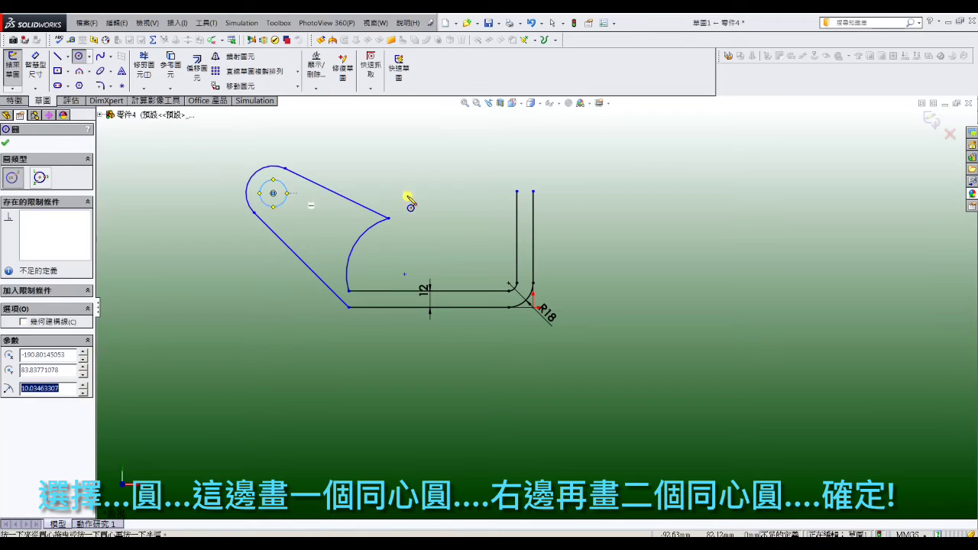
click(559, 191)
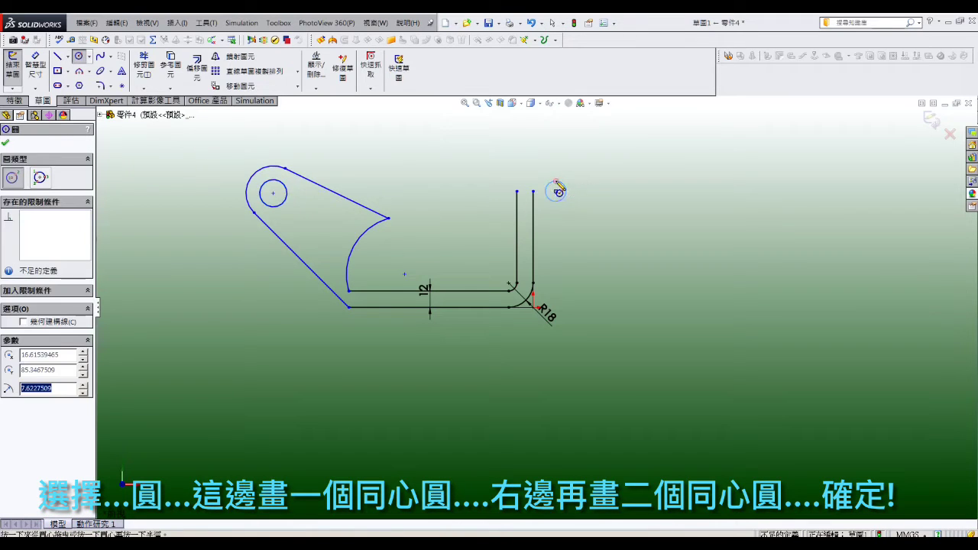
click(517, 197)
right_click(518, 191)
click(529, 197)
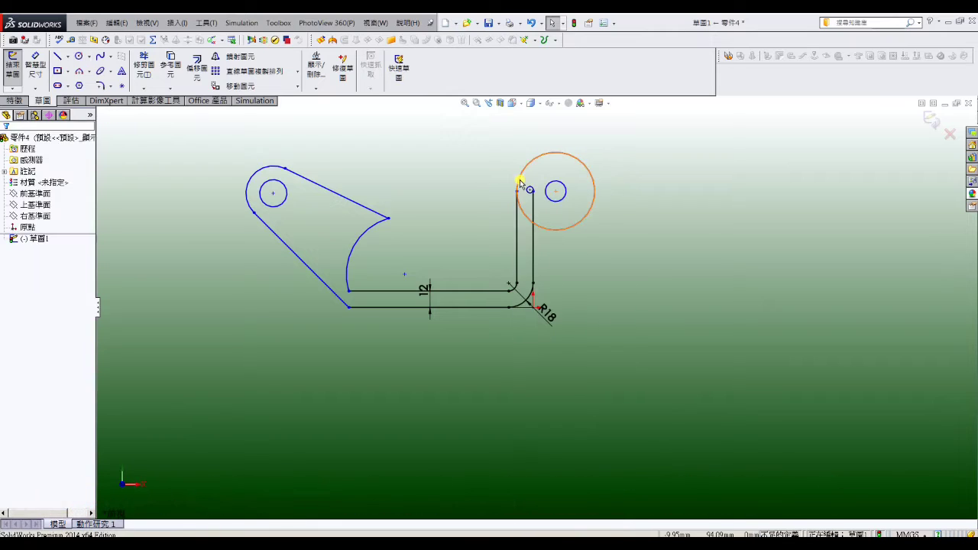
- Make the vertical line tangent to the large top circle
click(519, 181)
ctrl+click(516, 223)
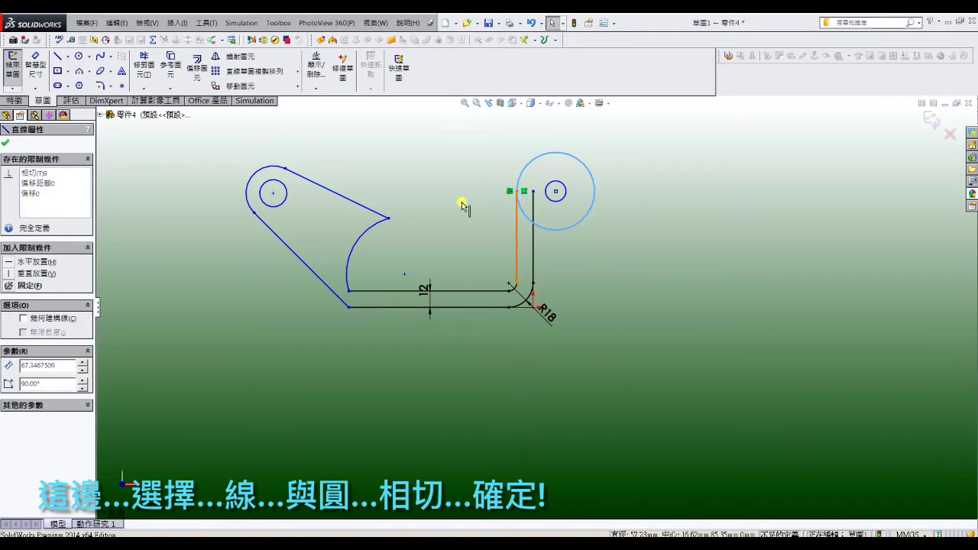
click(174, 204)
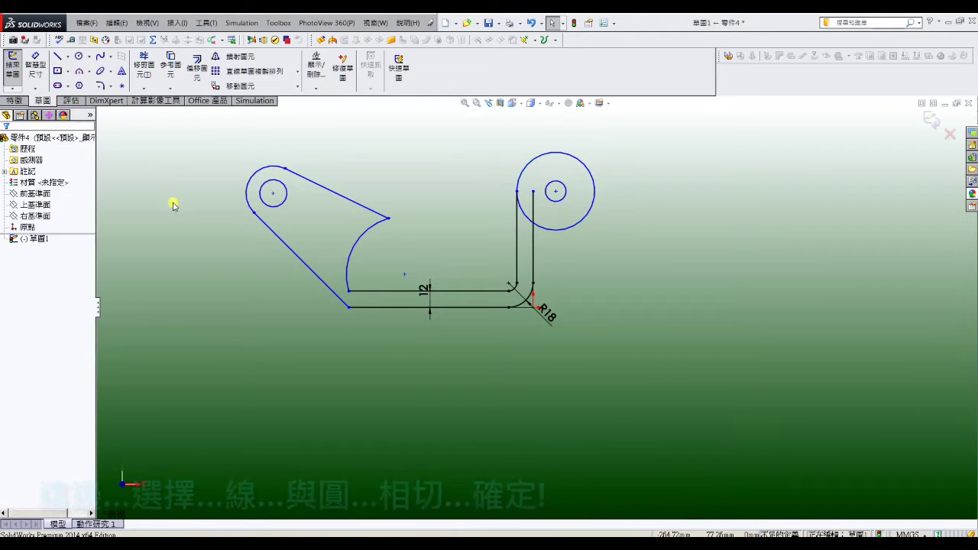
- Fillet both ends of the three-point arc with R6 corners
click(101, 85)
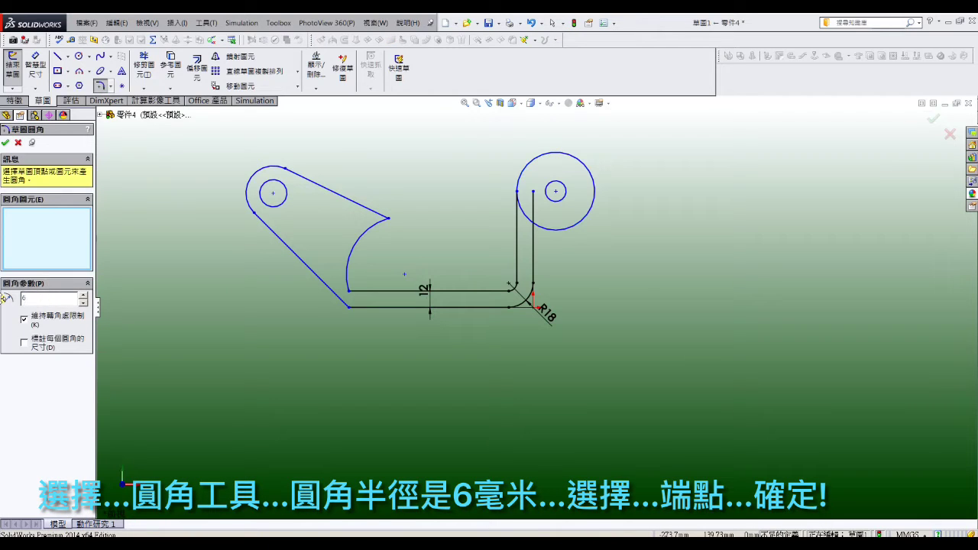
click(391, 219)
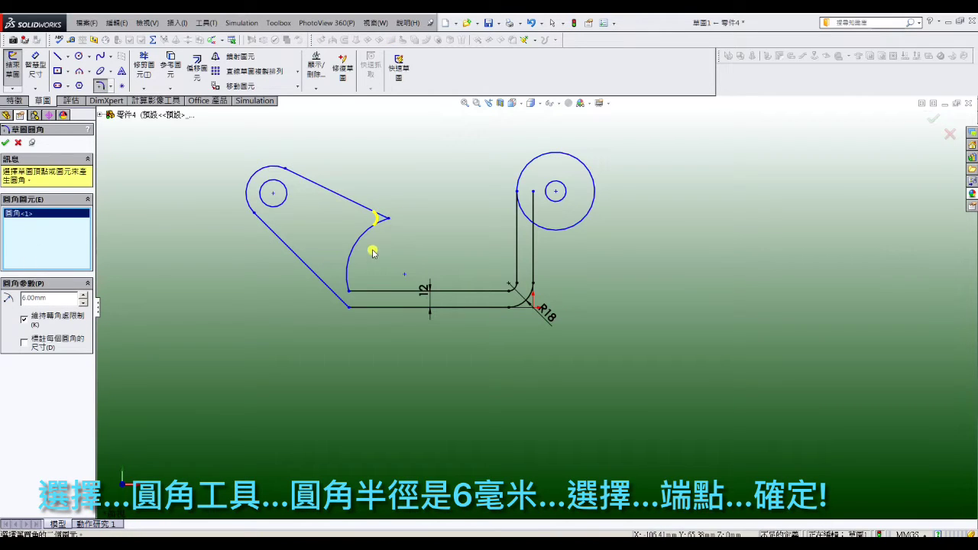
click(349, 291)
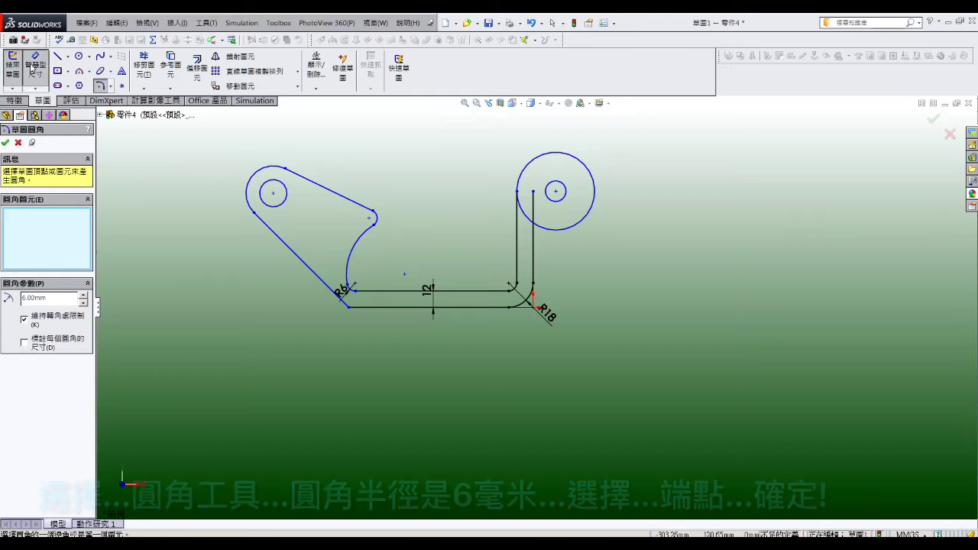
click(35, 65)
- Dimension the concave arc to R32 and its centre 8 mm above the base line
click(359, 246)
click(351, 225)
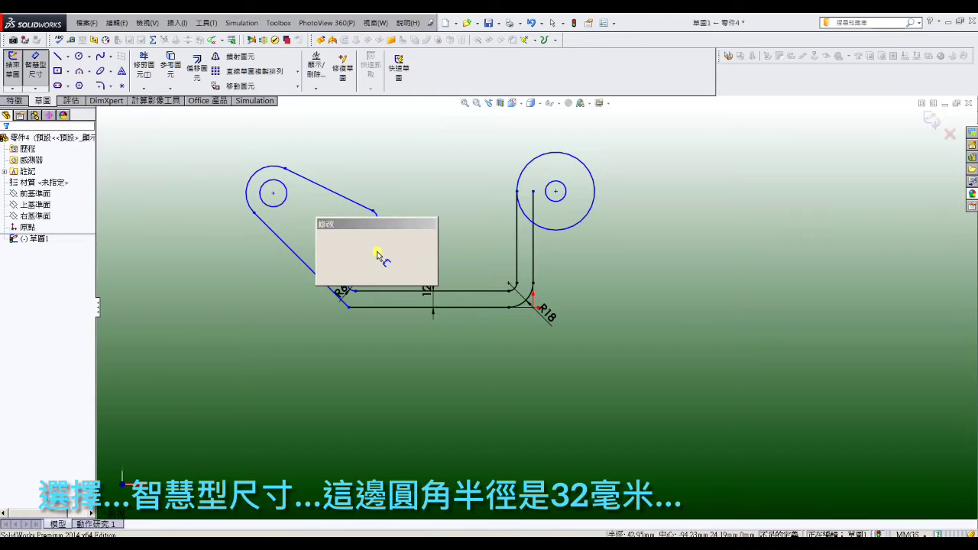
text(32)
key(Return)
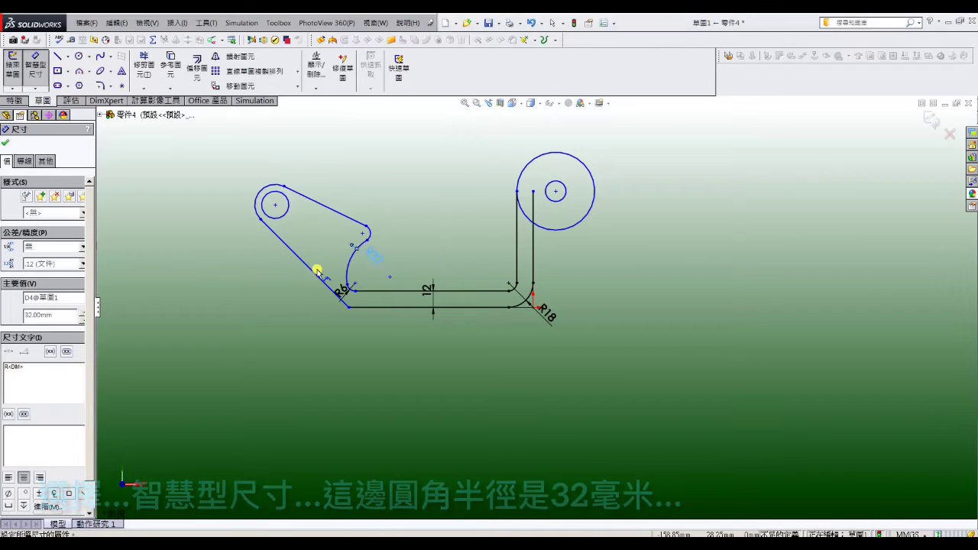
scroll(374, 241, down, 3)
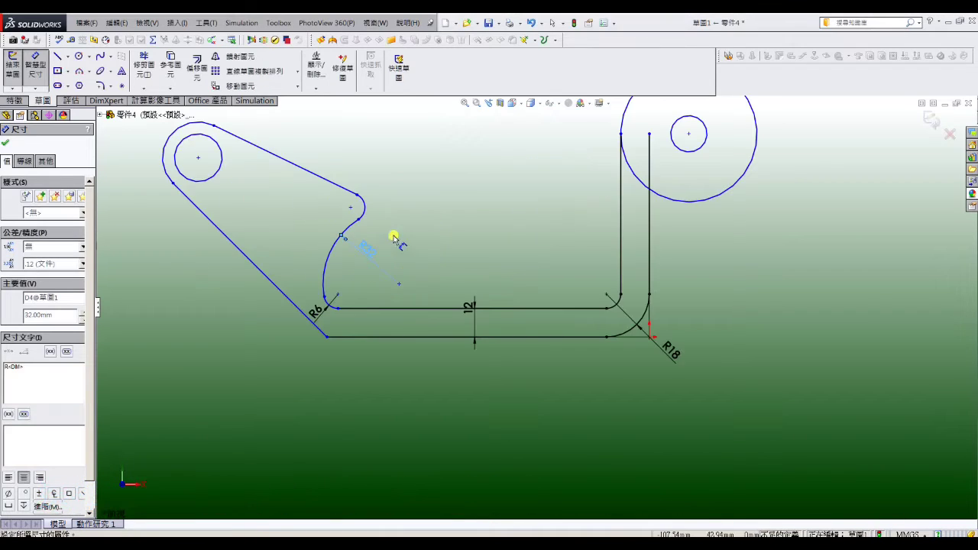
click(399, 284)
click(402, 310)
click(409, 308)
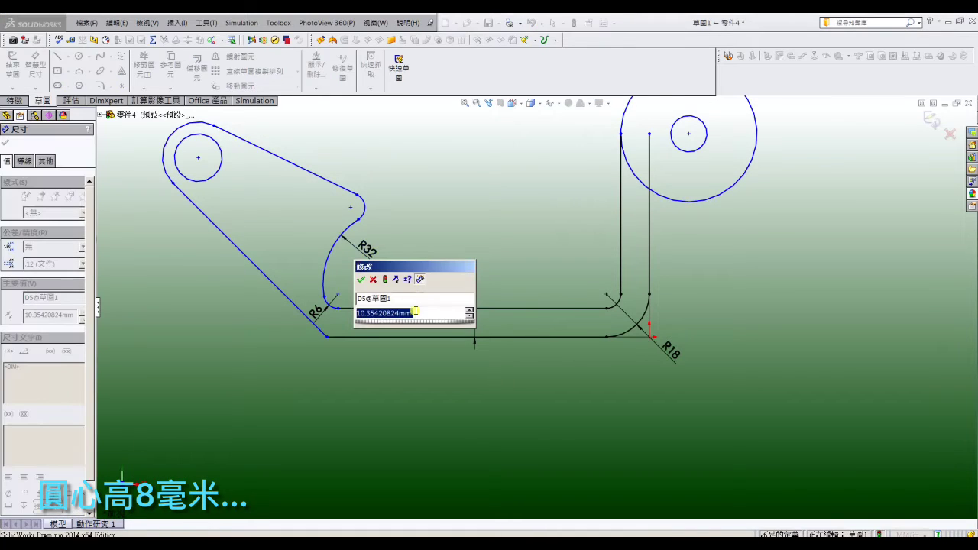
text(8)
key(Return)
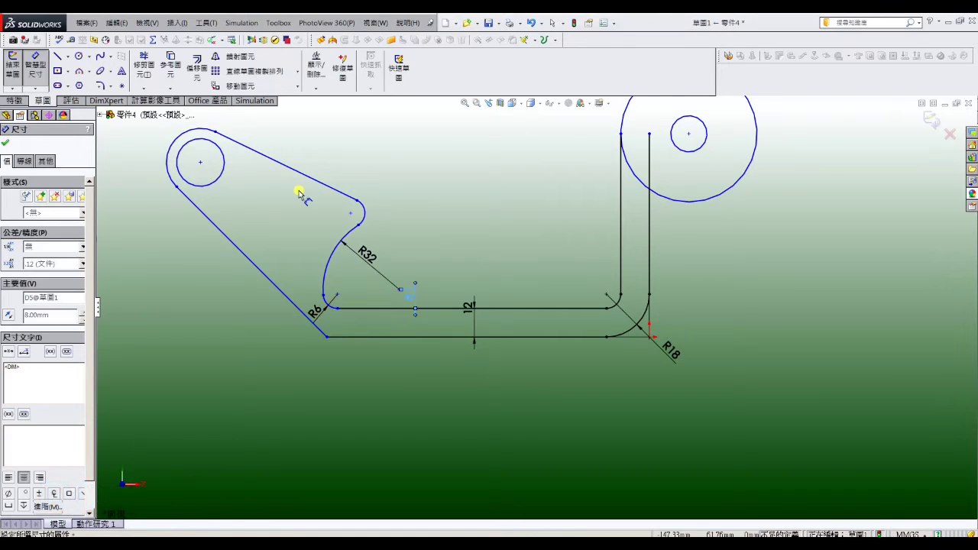
- Dimension the arm-end hole to Ø12 and the rounded arm end to R20
click(218, 186)
click(223, 197)
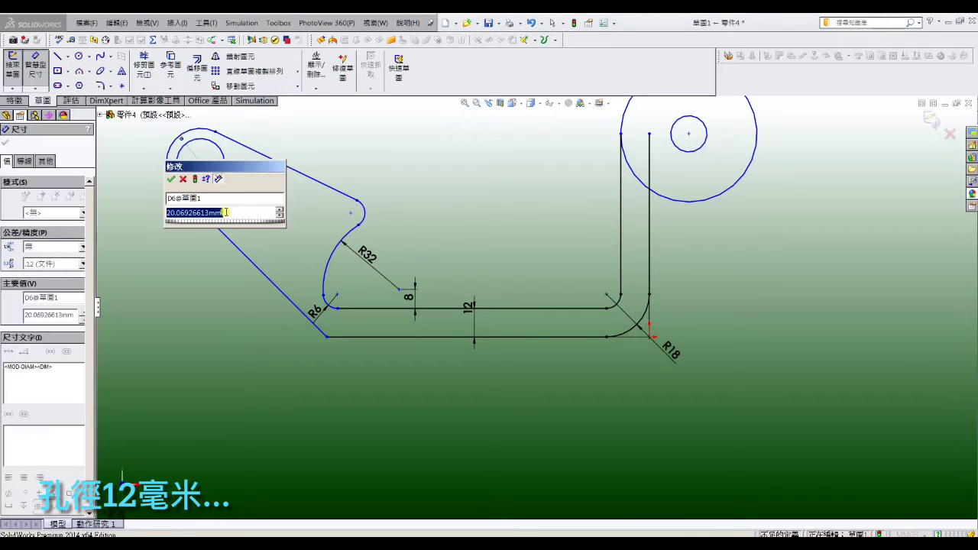
text(12)
key(Return)
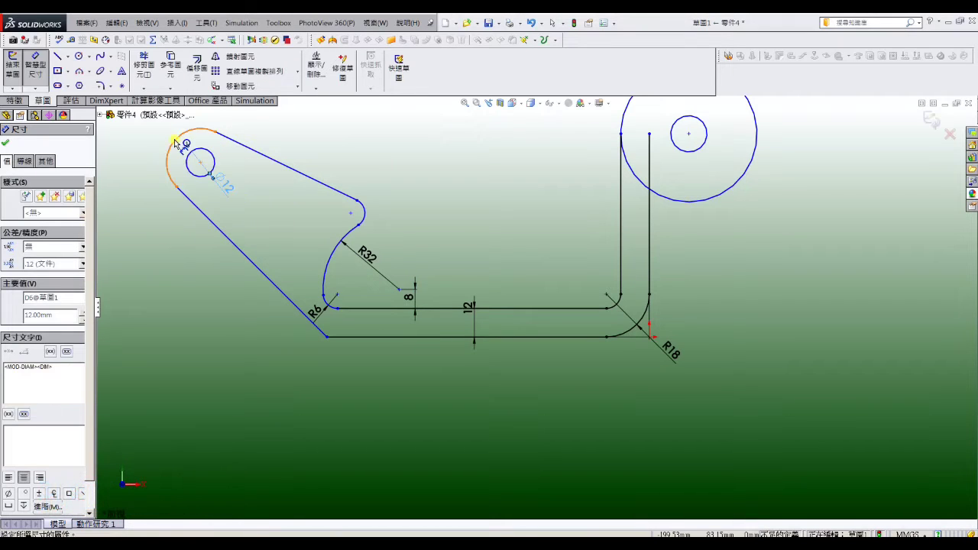
click(175, 143)
click(162, 162)
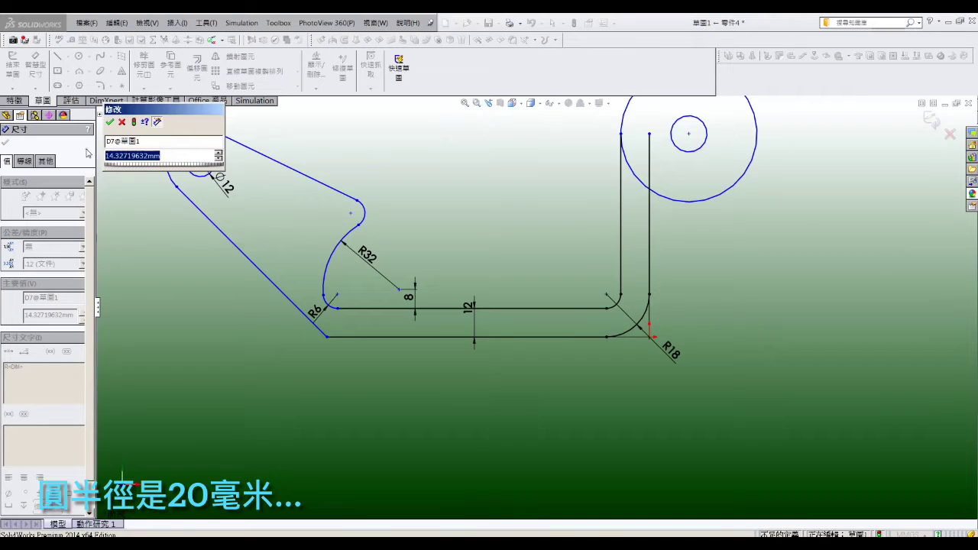
text(20)
key(Return)
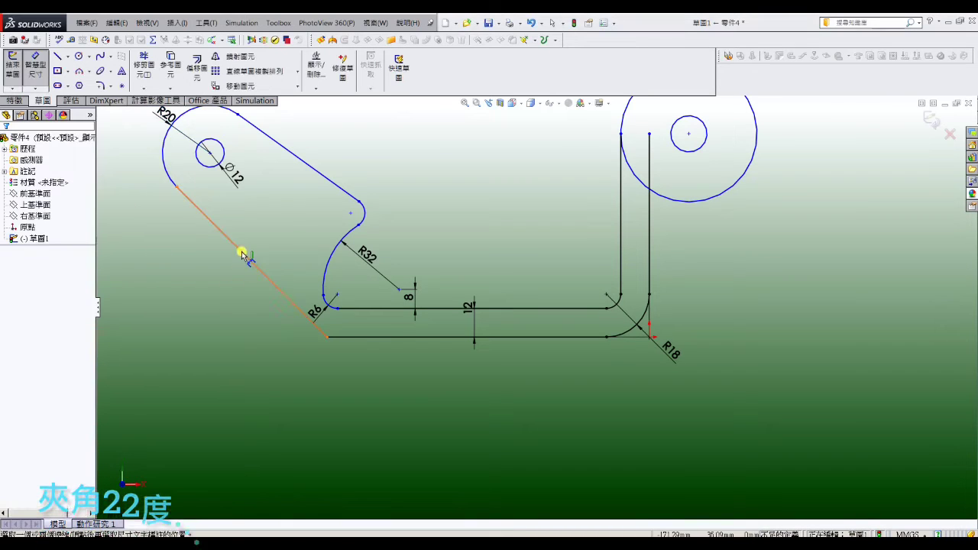
- Set the arm's slanted-edge angle to 22° and the lower-left corner angle to 140°
click(241, 253)
click(331, 186)
click(306, 205)
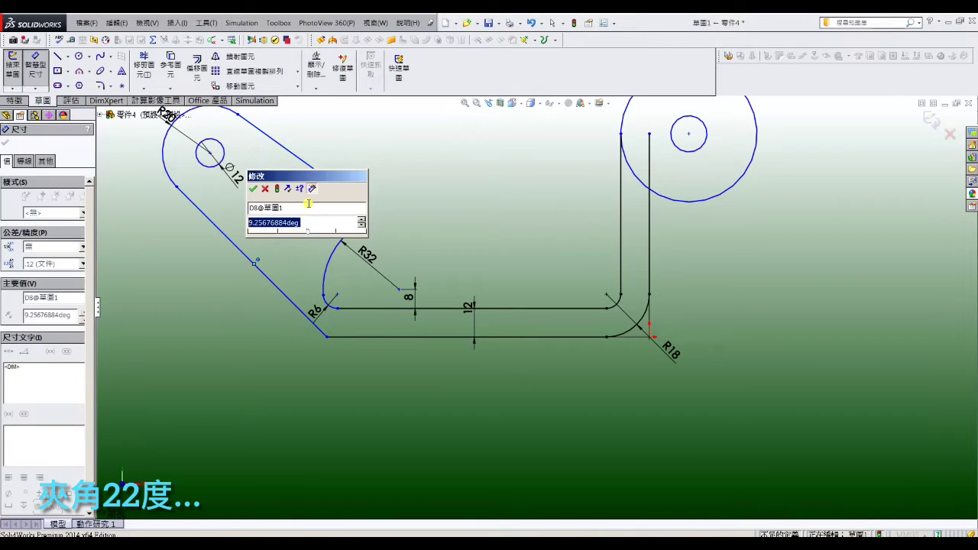
text(22)
key(Return)
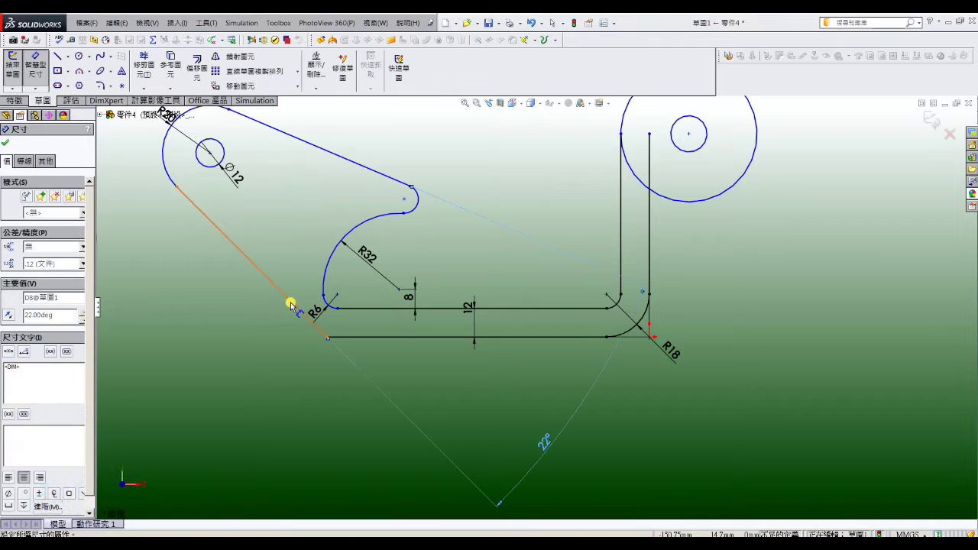
click(290, 304)
click(346, 337)
click(333, 323)
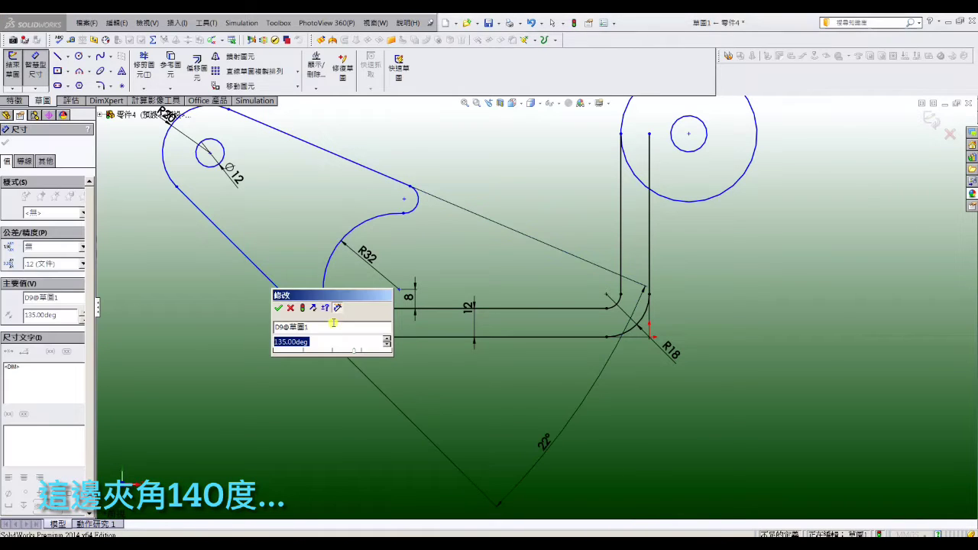
text(140)
key(Return)
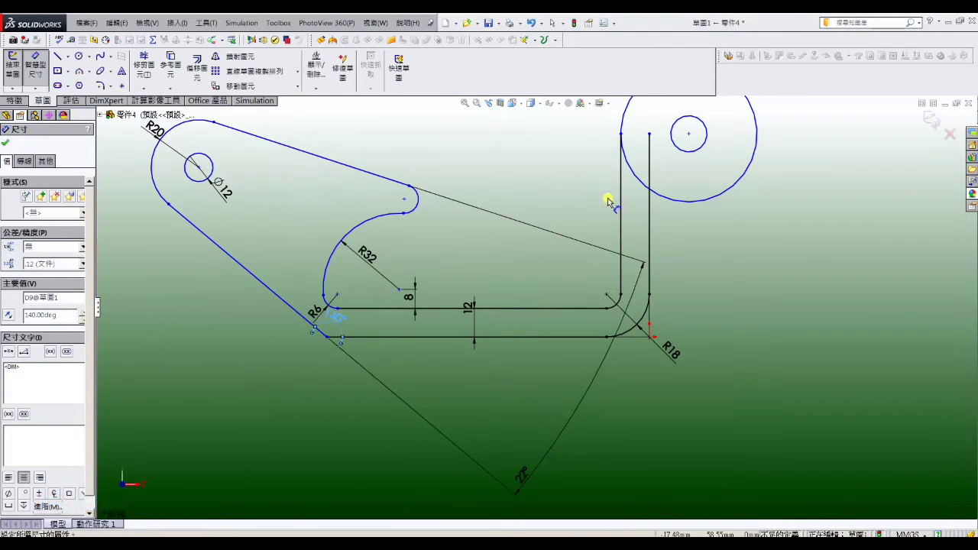
- Dimension the top boss hole to Ø13 and the boss circle to Ø30
click(682, 152)
click(698, 177)
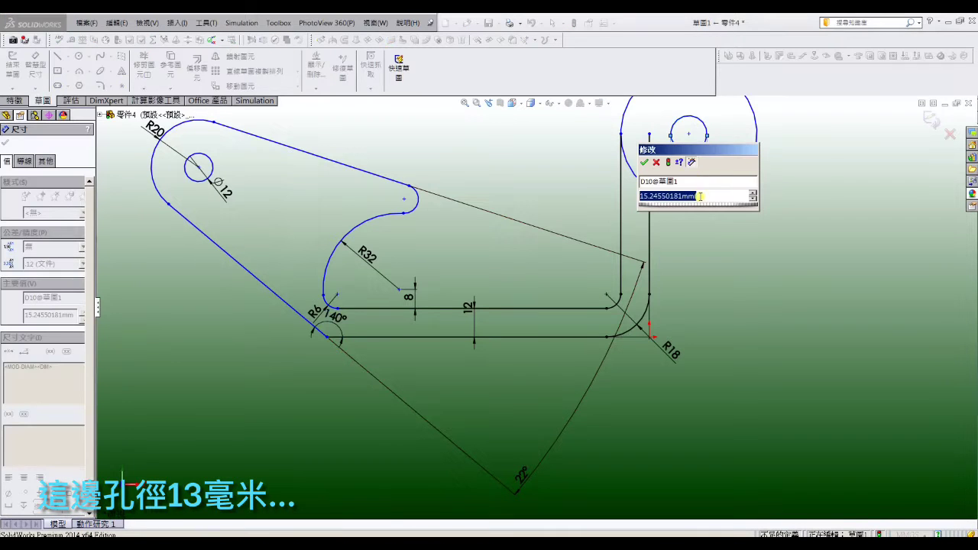
text(13)
key(Return)
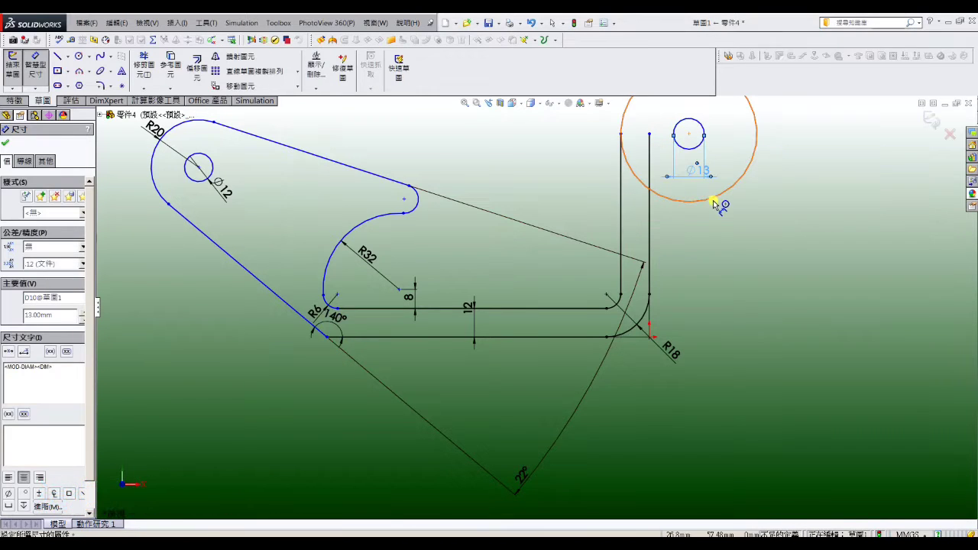
click(714, 201)
click(739, 216)
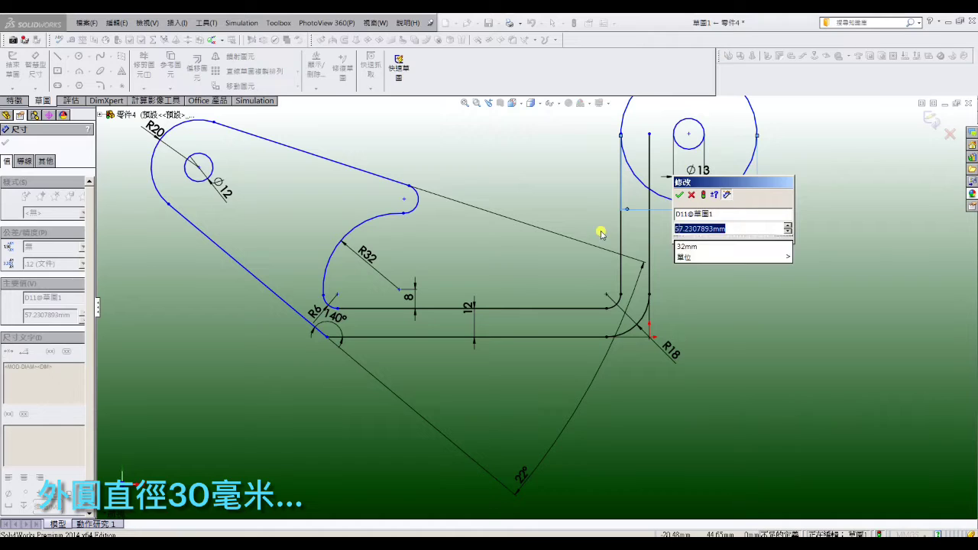
key(Escape)
- Add a 102 mm height from the bottom edge to the boss circle's top
click(631, 160)
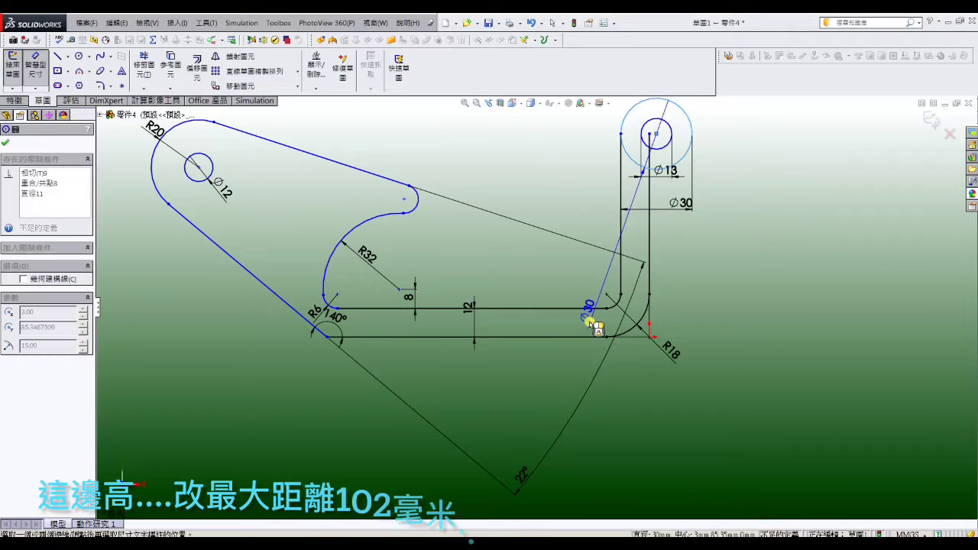
click(586, 340)
click(739, 275)
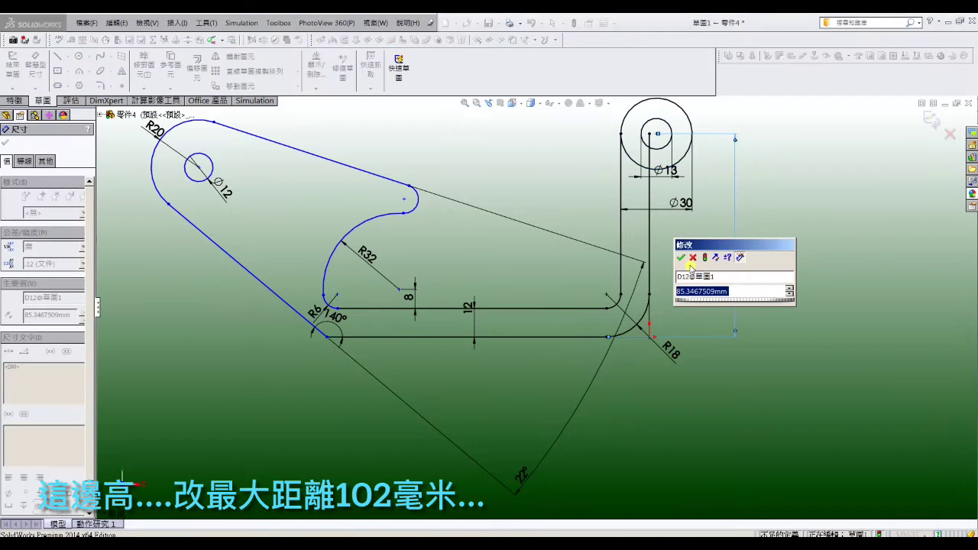
click(682, 259)
click(25, 161)
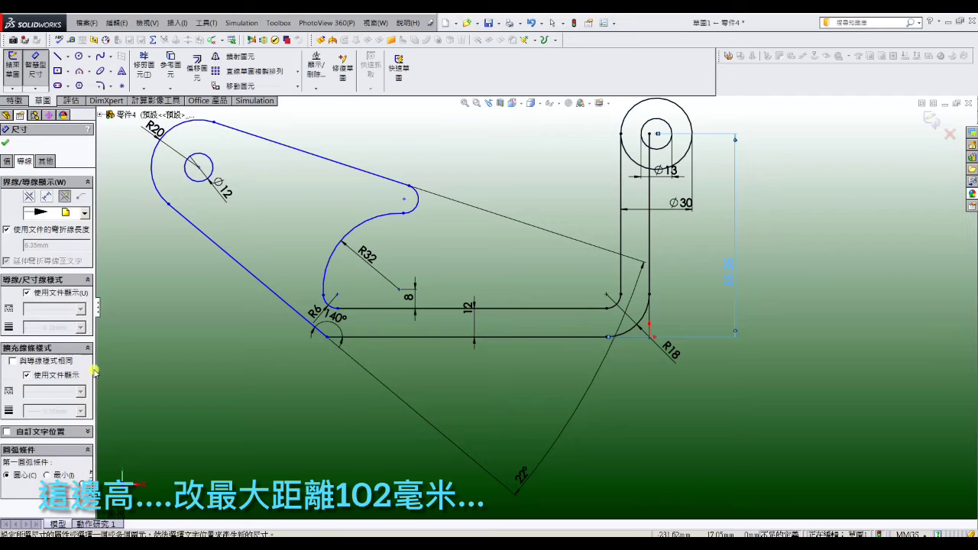
click(723, 273)
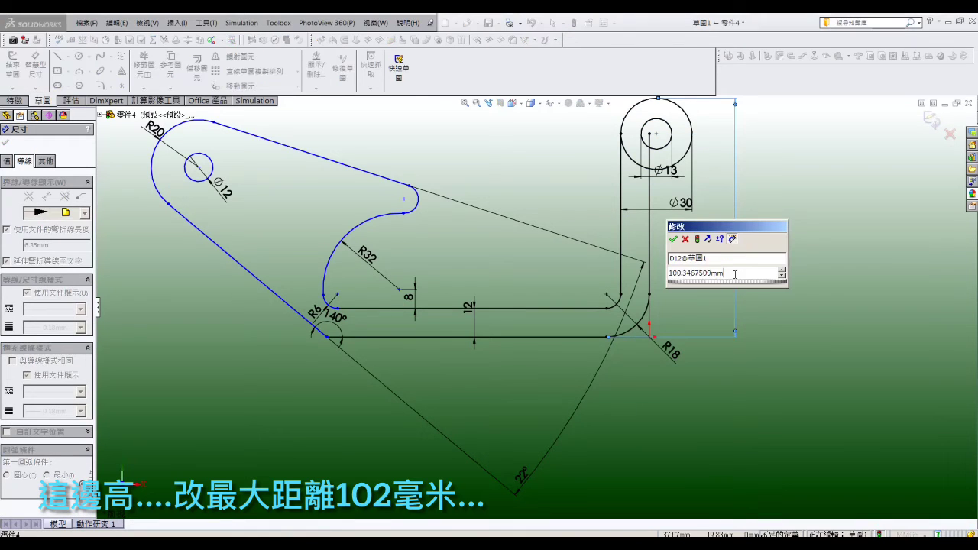
text(102)
key(Return)
- Draw a vertical construction line up from the base at the origin
key(Escape)
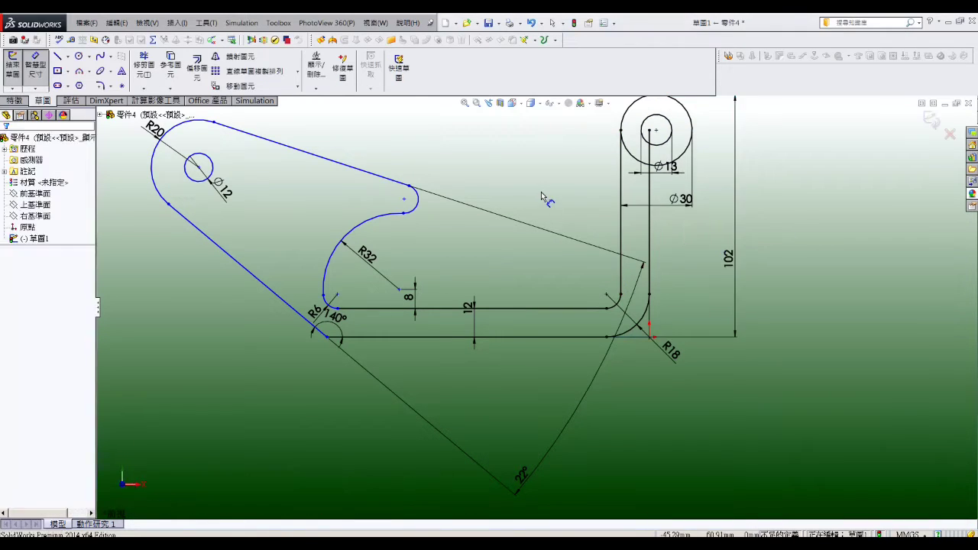
key(z)
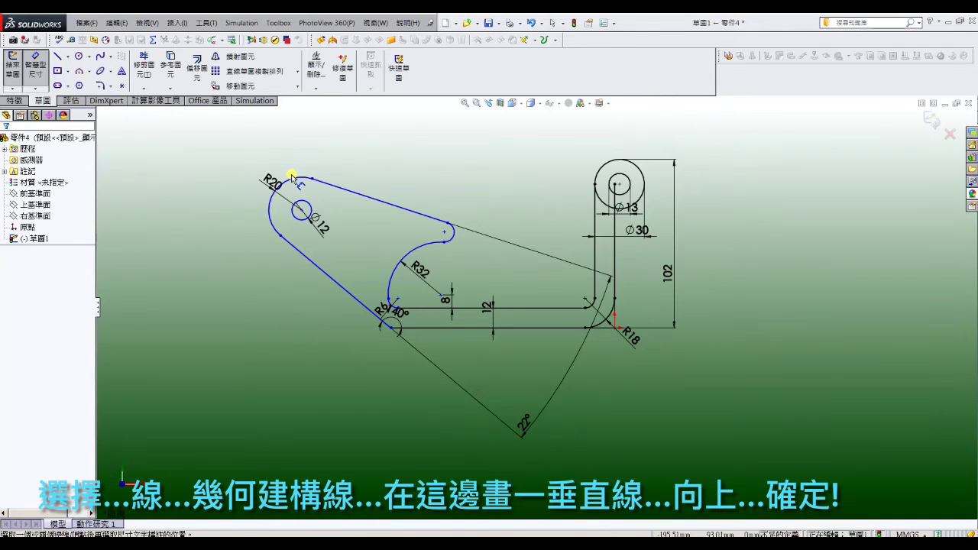
click(58, 58)
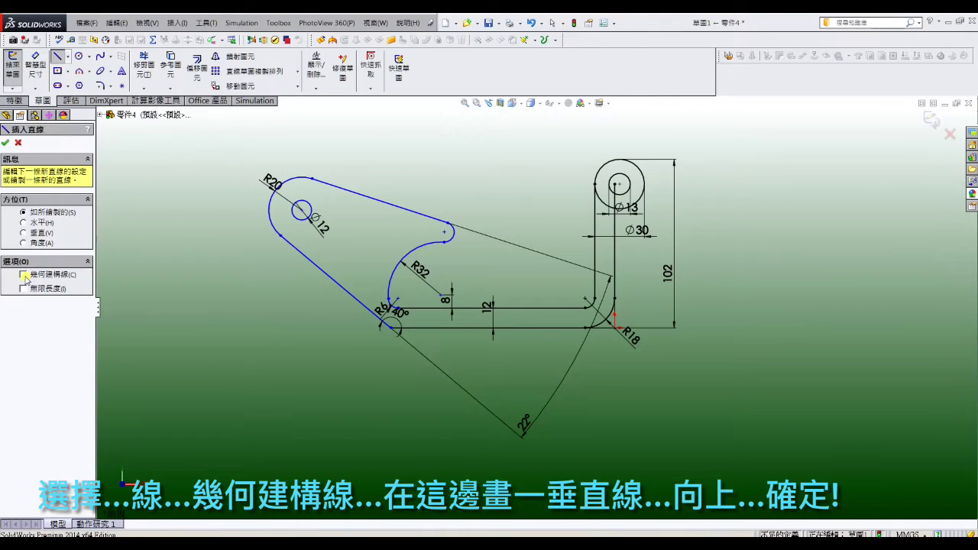
click(532, 308)
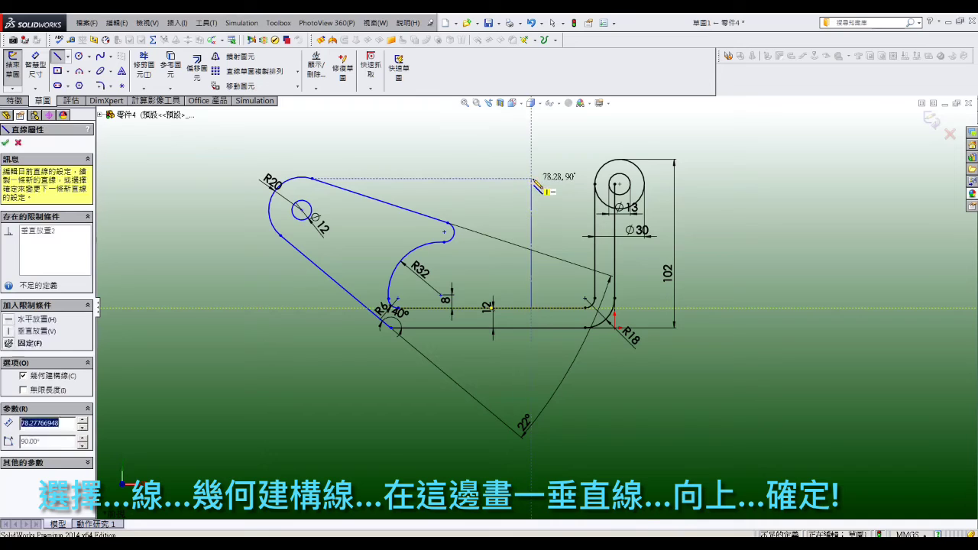
click(532, 179)
right_click(531, 179)
click(563, 173)
- Set the horizontal distance between the R20 arm end and the concave arc to 70 mm
click(35, 65)
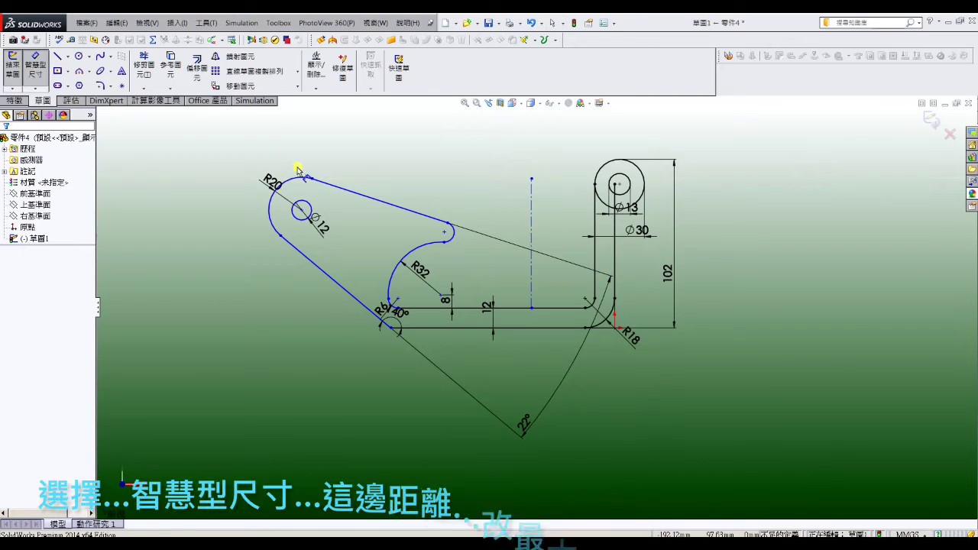
click(282, 182)
click(453, 233)
click(336, 150)
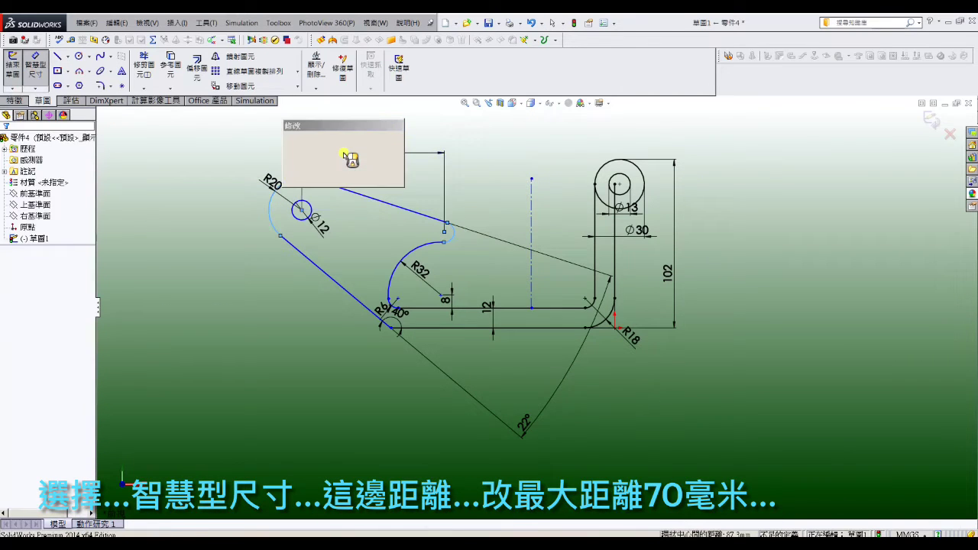
click(290, 139)
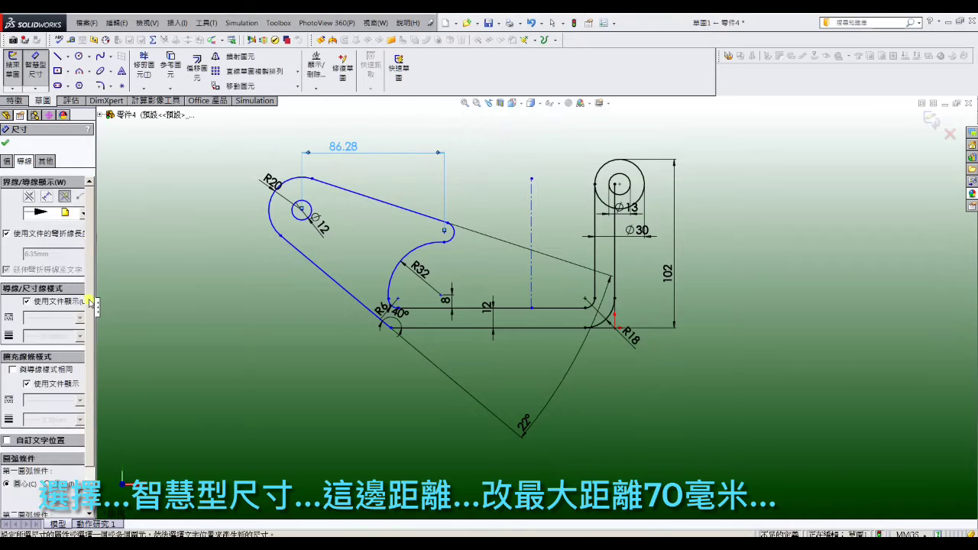
double_click(314, 147)
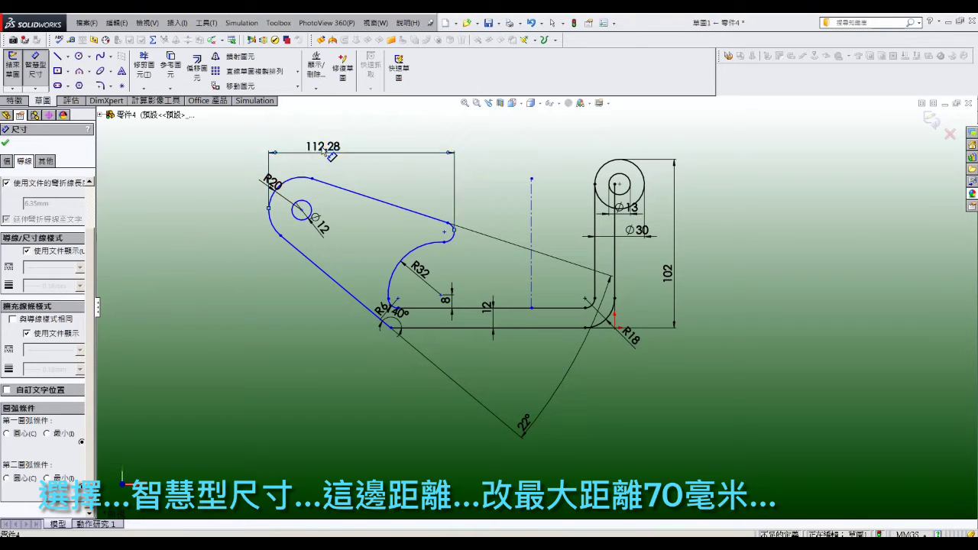
text(70)
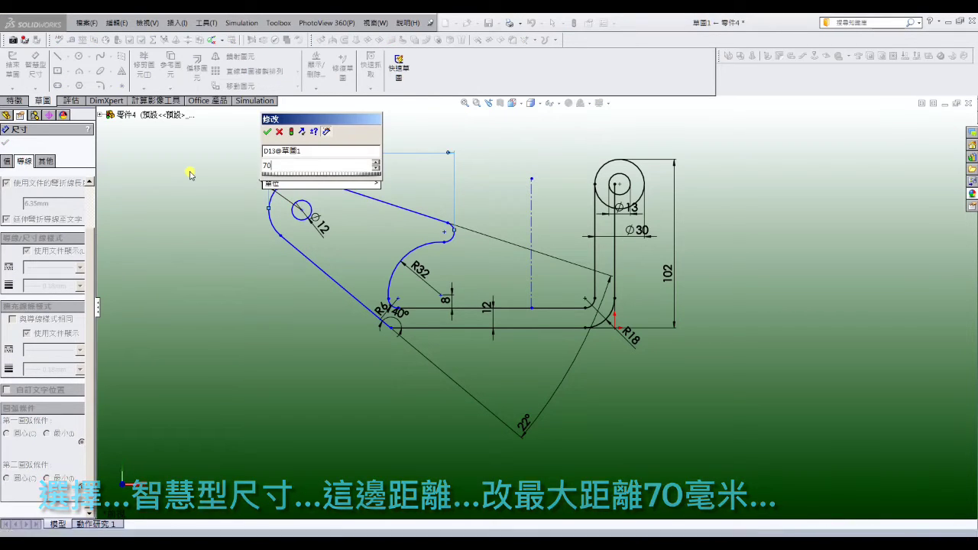
key(Return)
- Set the distance from the R20 arm end to the construction line to 132 mm
click(283, 223)
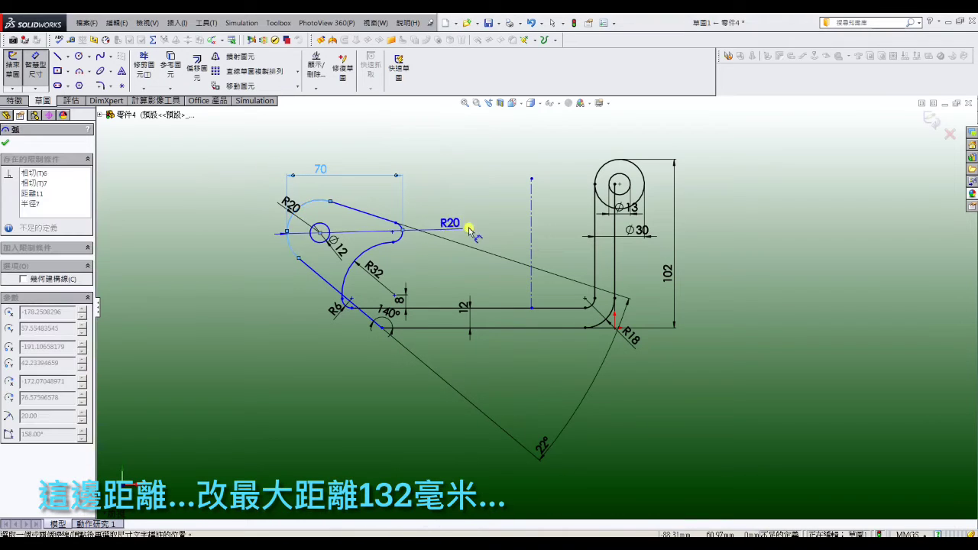
click(531, 224)
click(431, 145)
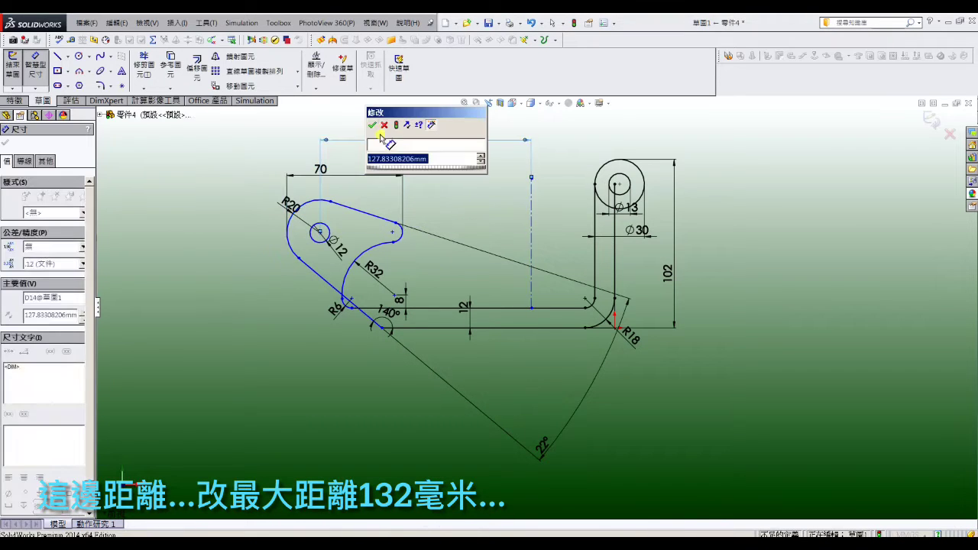
click(374, 128)
scroll(87, 408, down, 5)
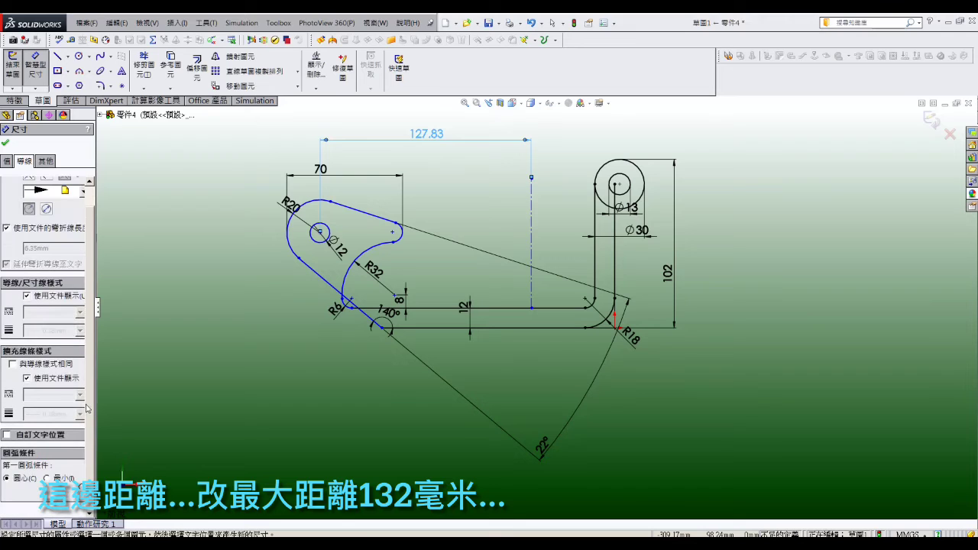
double_click(404, 148)
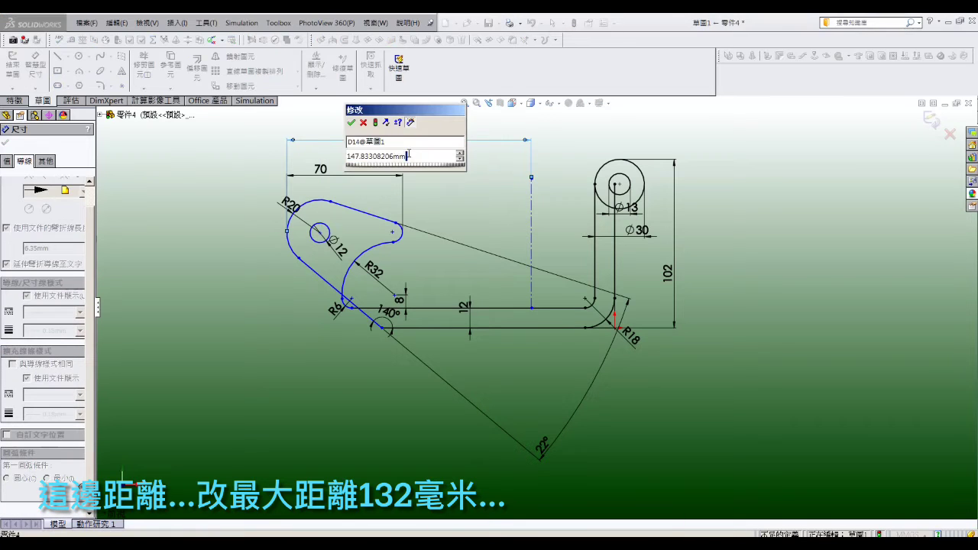
text(132)
key(Return)
key(Escape)
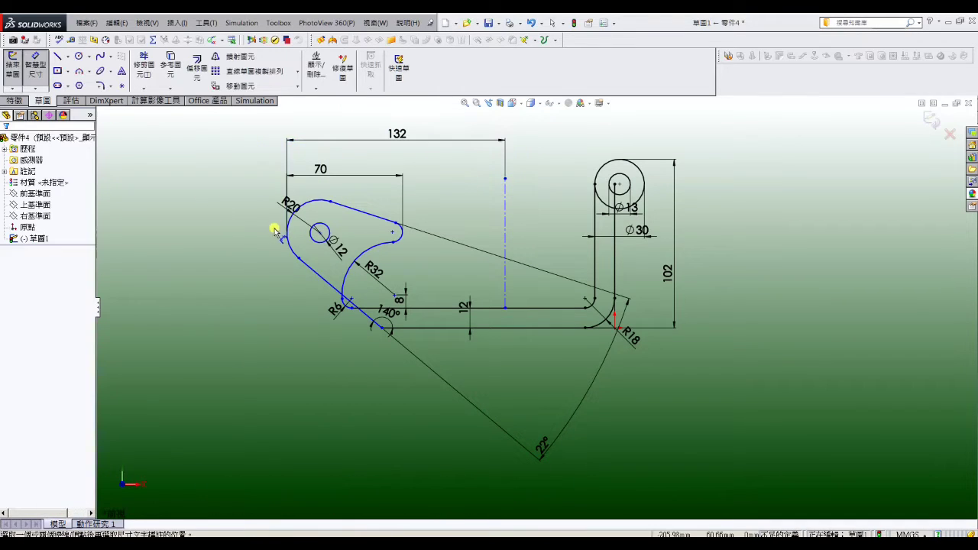
- Dimension the overall width from the R20 end to the top boss as 212 mm
click(291, 222)
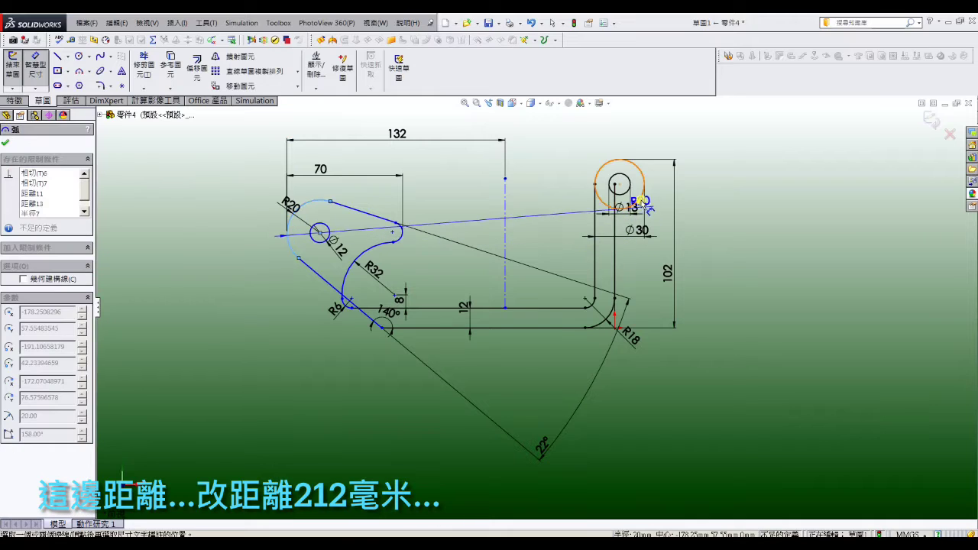
click(644, 202)
scroll(532, 304, down, 2)
click(496, 153)
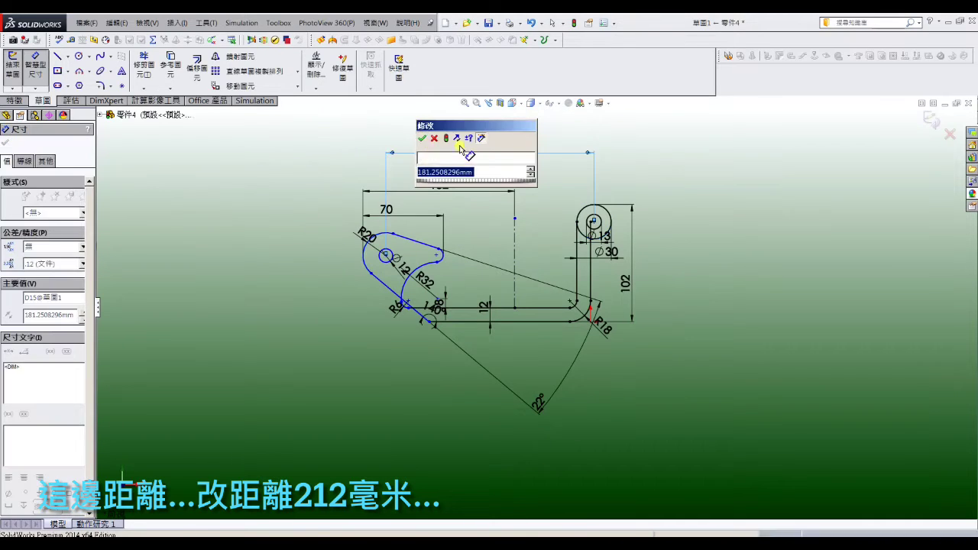
click(422, 140)
click(25, 161)
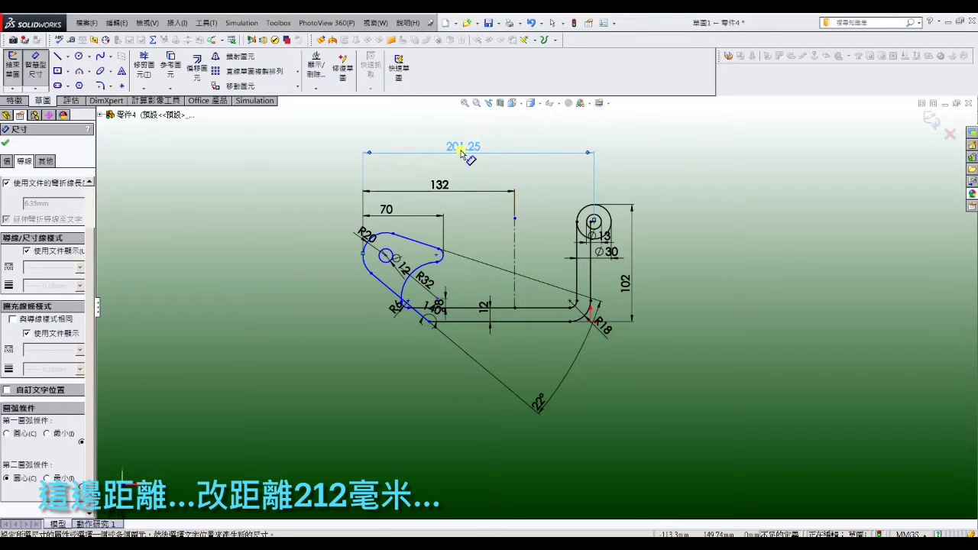
click(461, 151)
text(212)
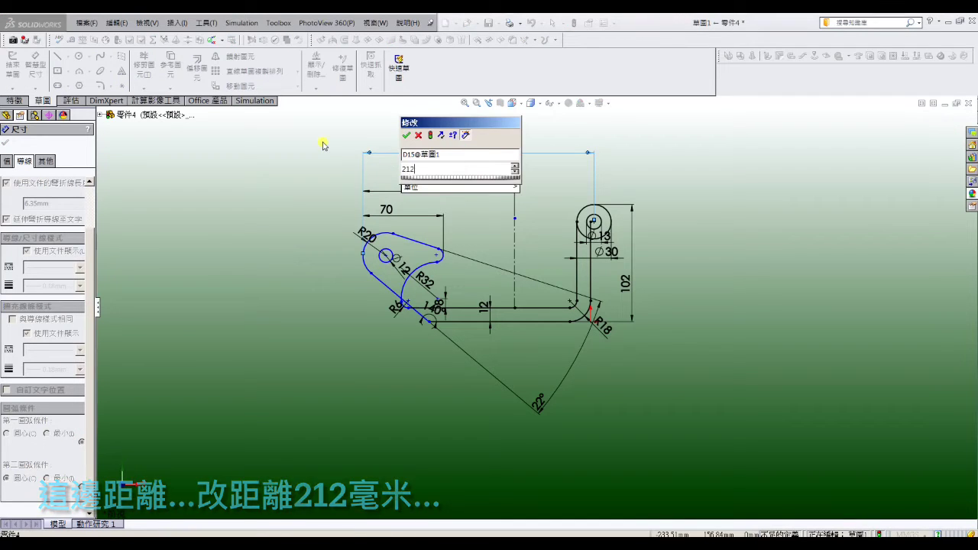
key(Return)
key(Escape)
- Set the arm's lower corner 82 mm from the vertical centerline
scroll(424, 301, up, 3)
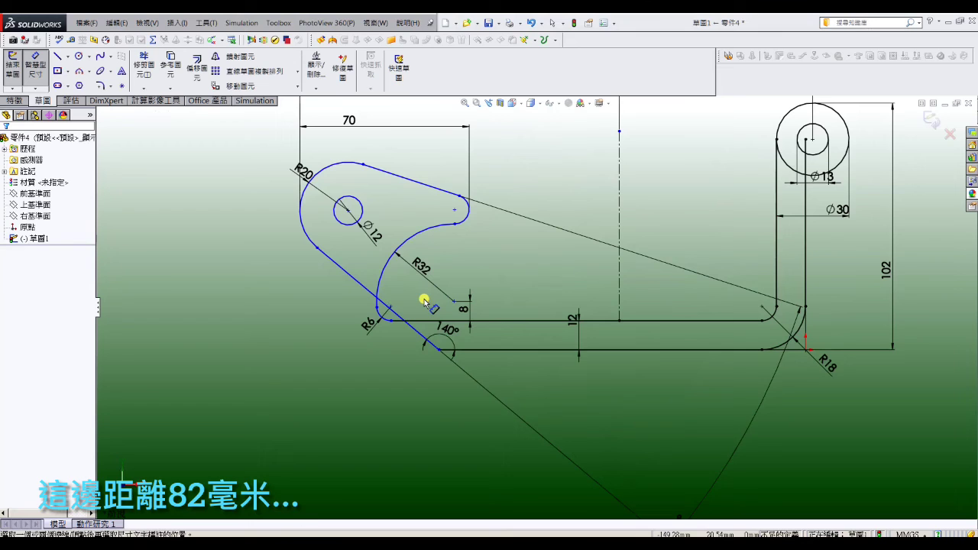
click(439, 351)
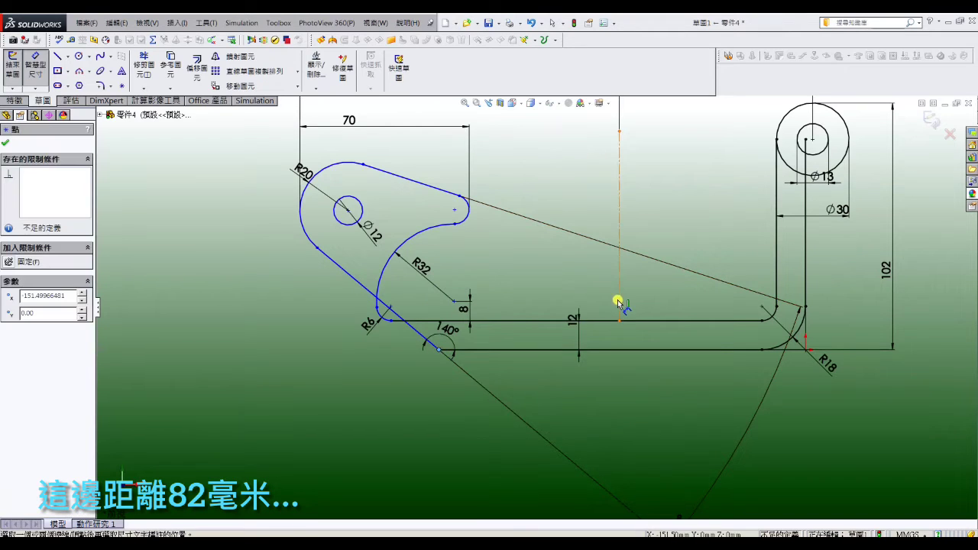
click(619, 303)
click(523, 375)
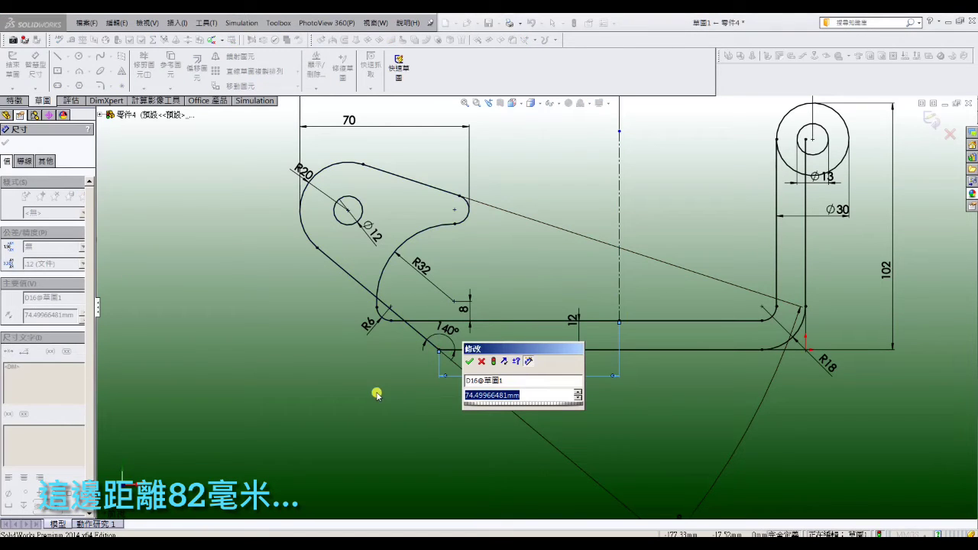
text(82)
key(Return)
key(Escape)
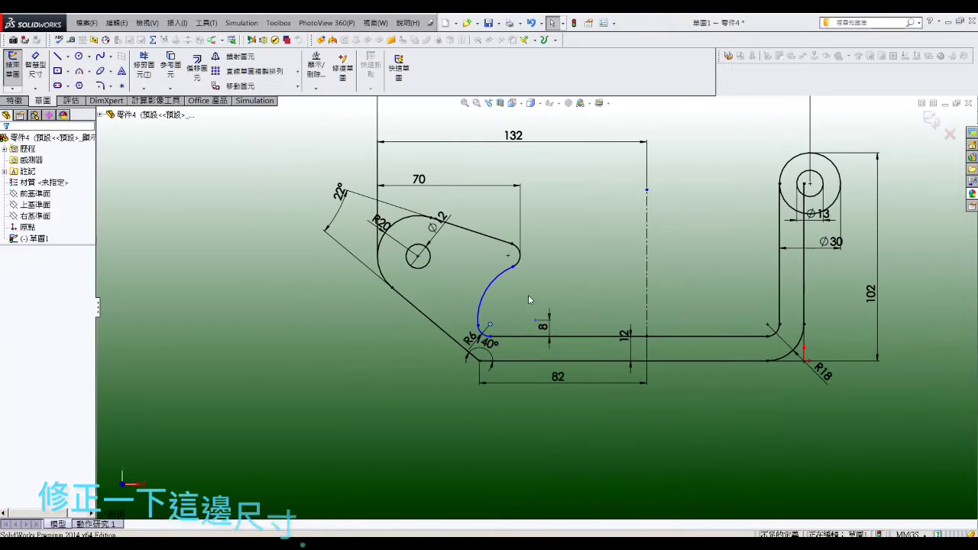
- Dimension the concave arc radius to R32
click(526, 301)
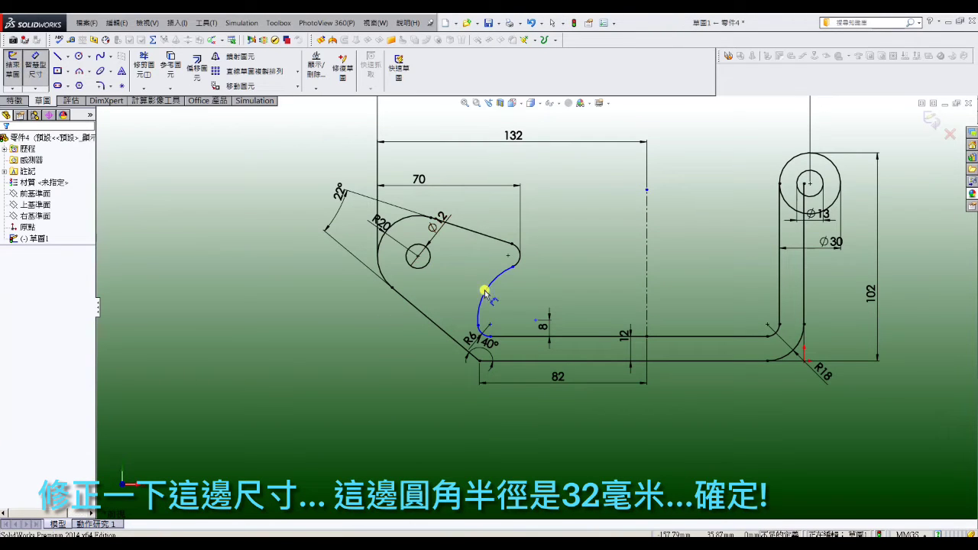
click(485, 292)
click(512, 314)
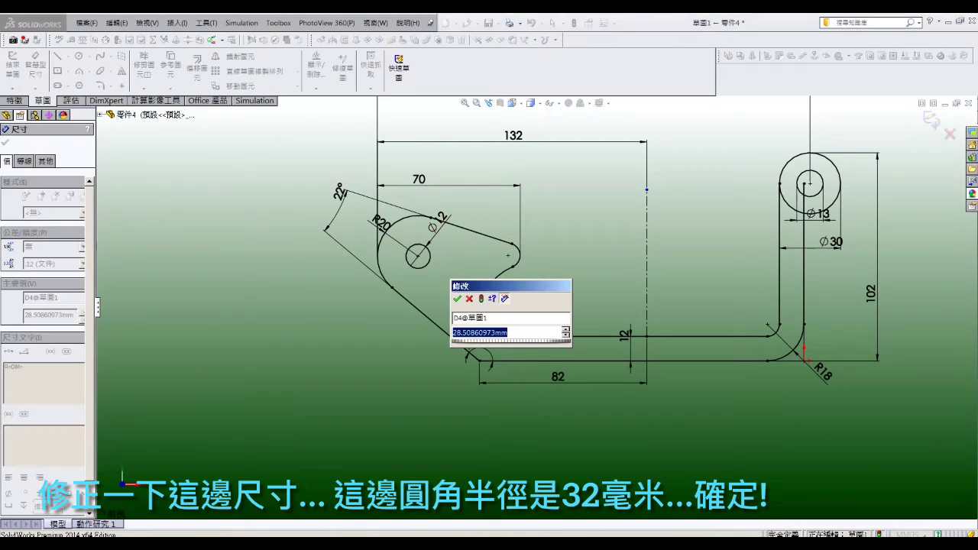
text(32)
key(Return)
key(Escape)
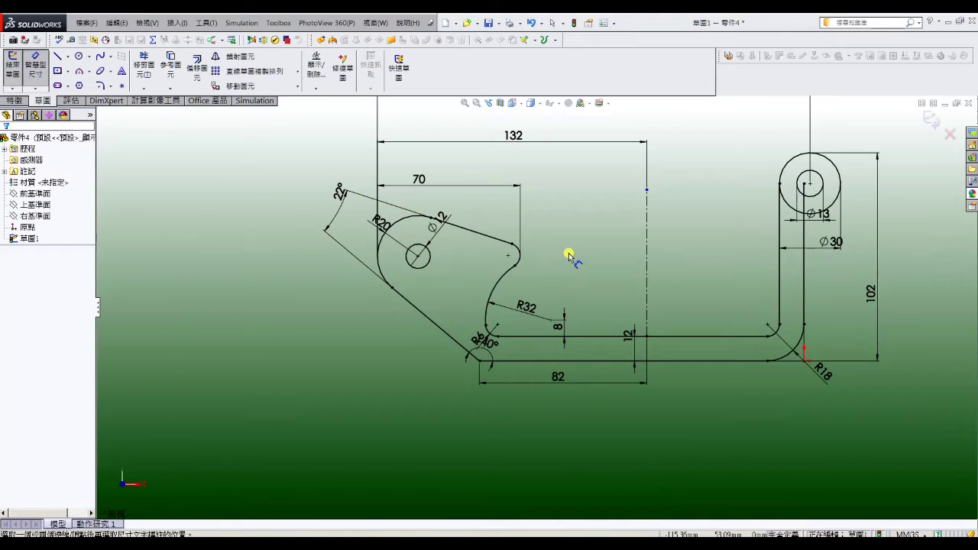
- Offset the R32 arc 10 mm inward
key(f)
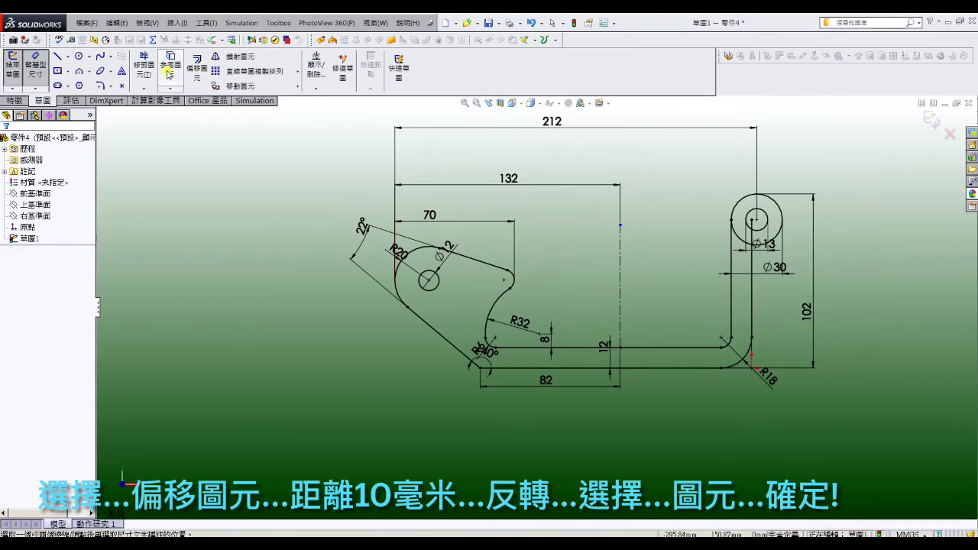
click(196, 67)
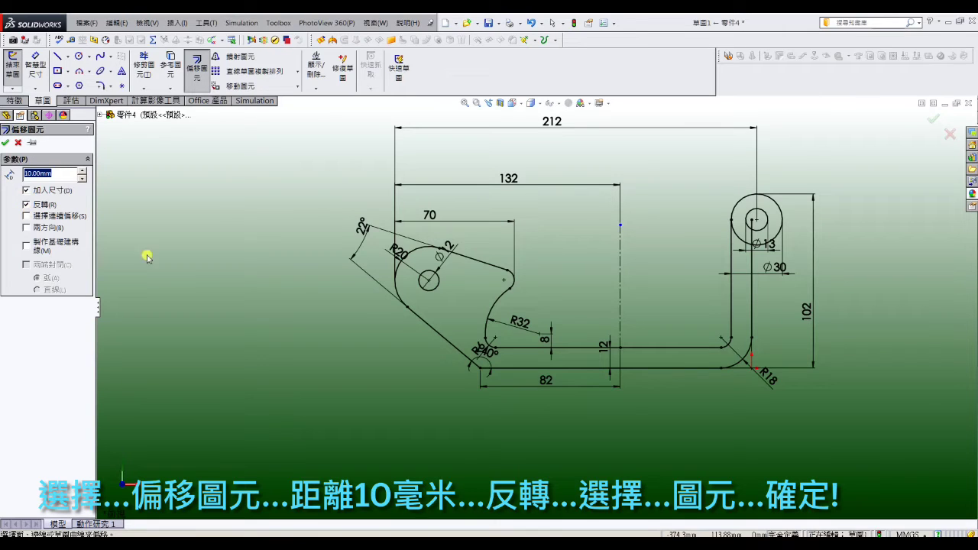
click(505, 302)
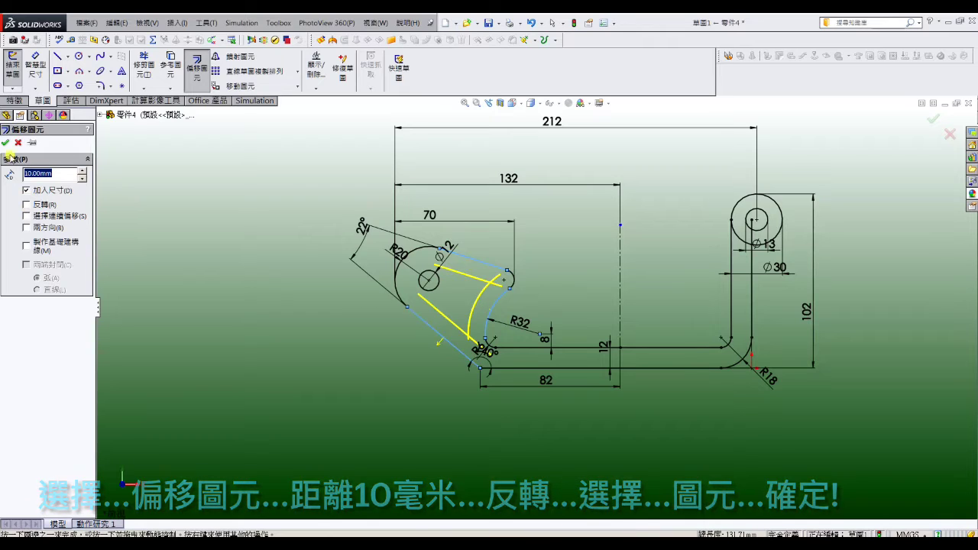
key(Return)
- Draw a centerline through the hole centre
click(57, 59)
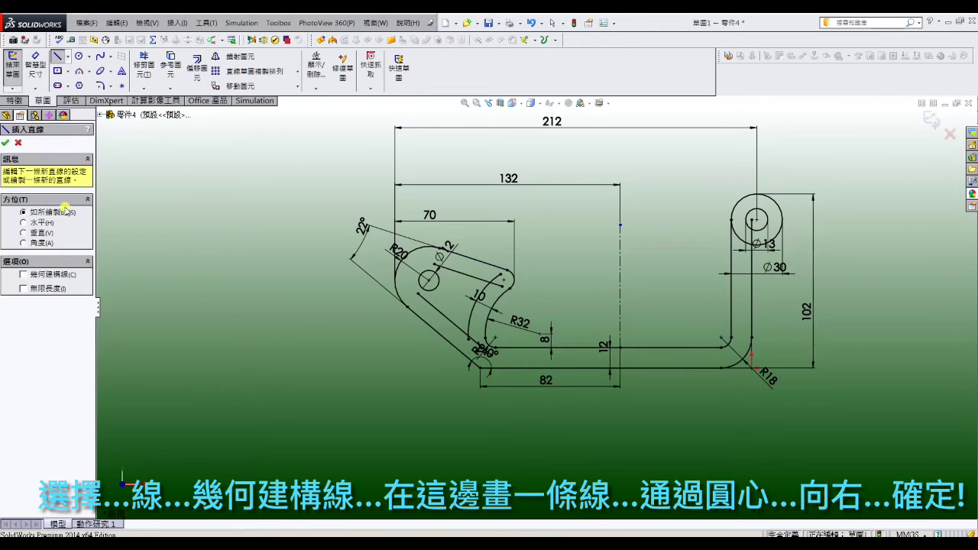
click(399, 263)
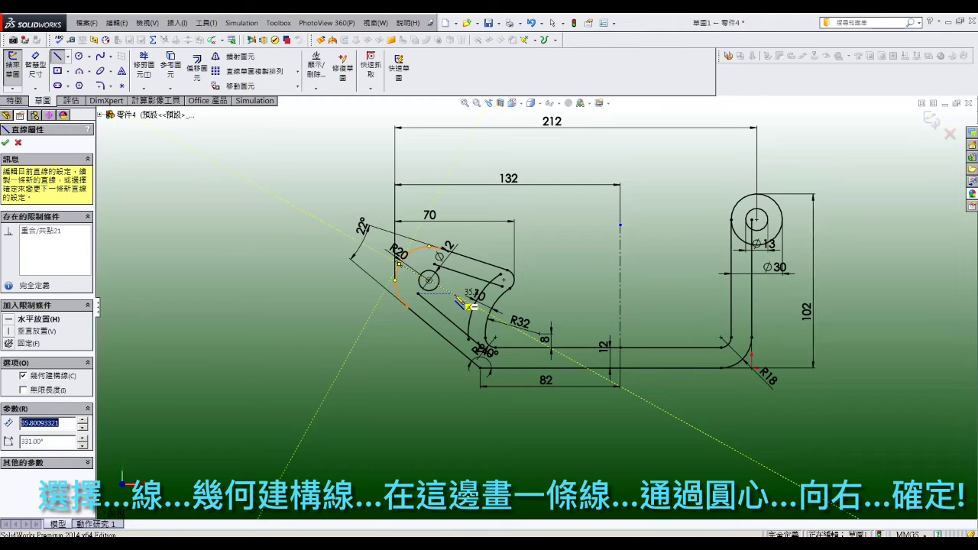
right_click(453, 293)
click(494, 166)
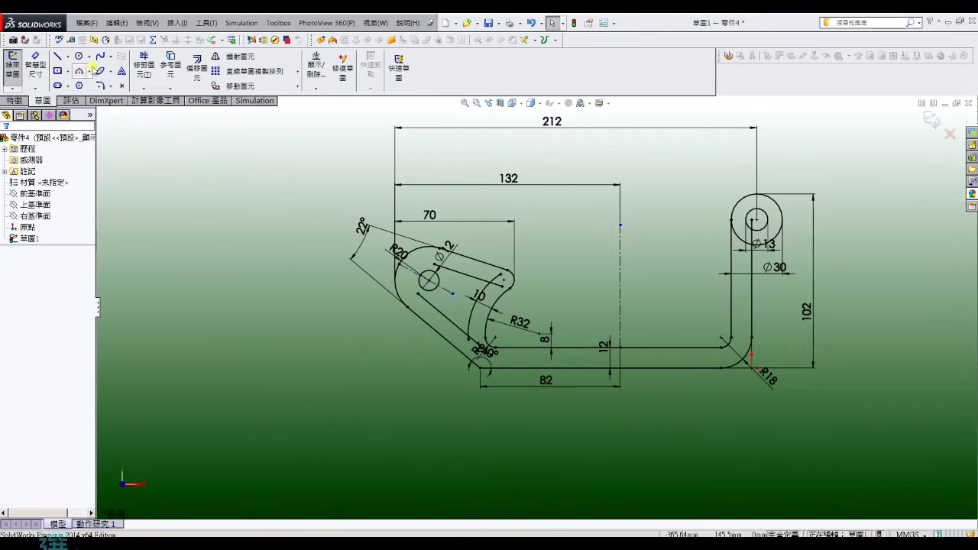
- Draw a line across the arm below the hole, perpendicular to the centerline
click(57, 56)
scroll(454, 271, down, 3)
click(456, 270)
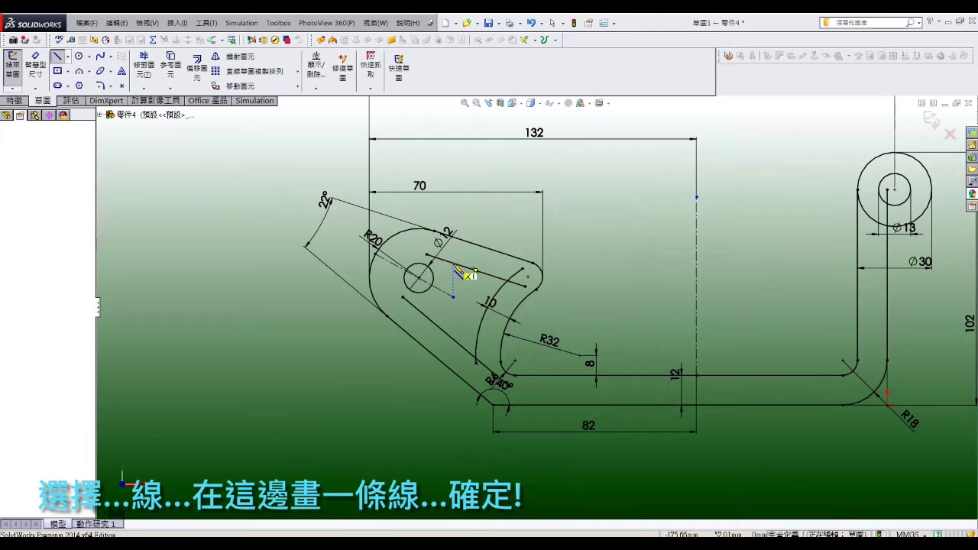
right_click(426, 317)
click(451, 162)
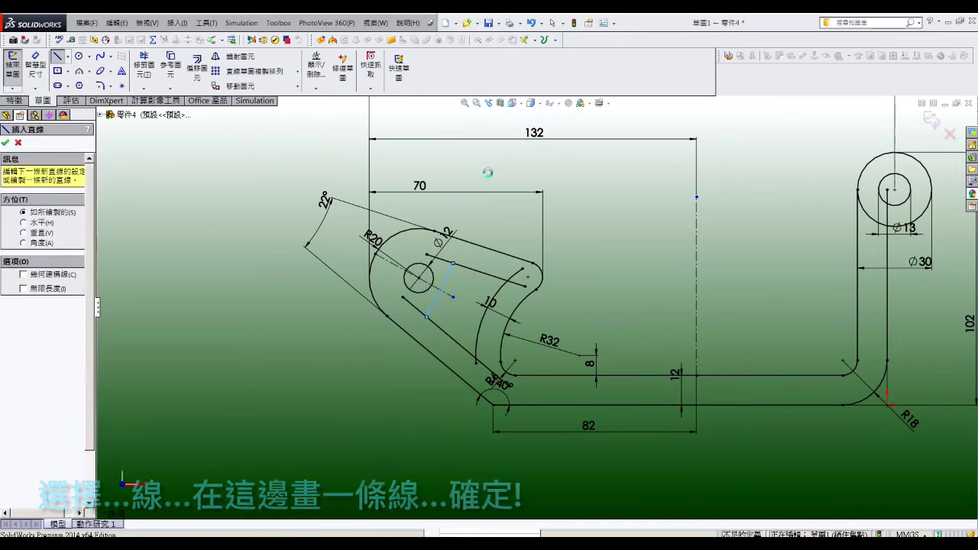
click(447, 277)
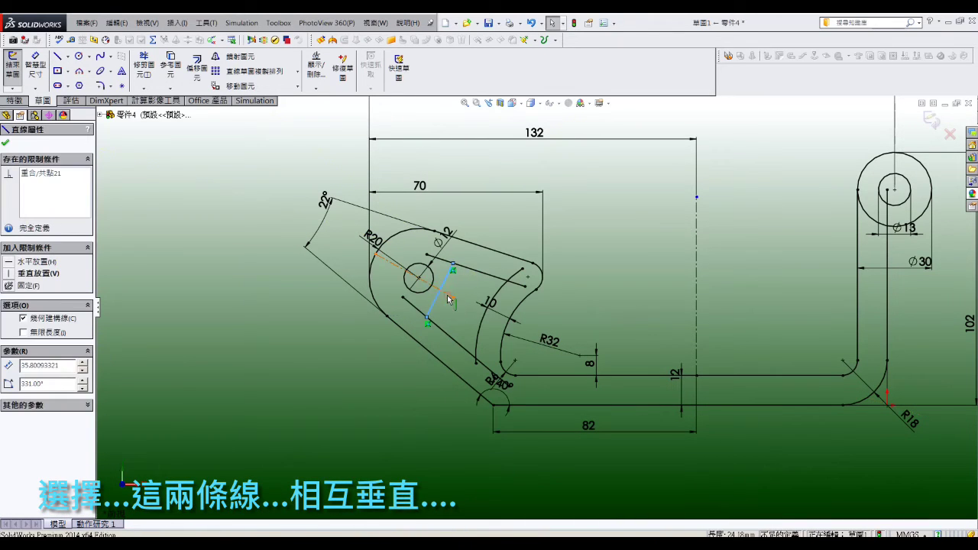
ctrl+click(449, 297)
click(11, 372)
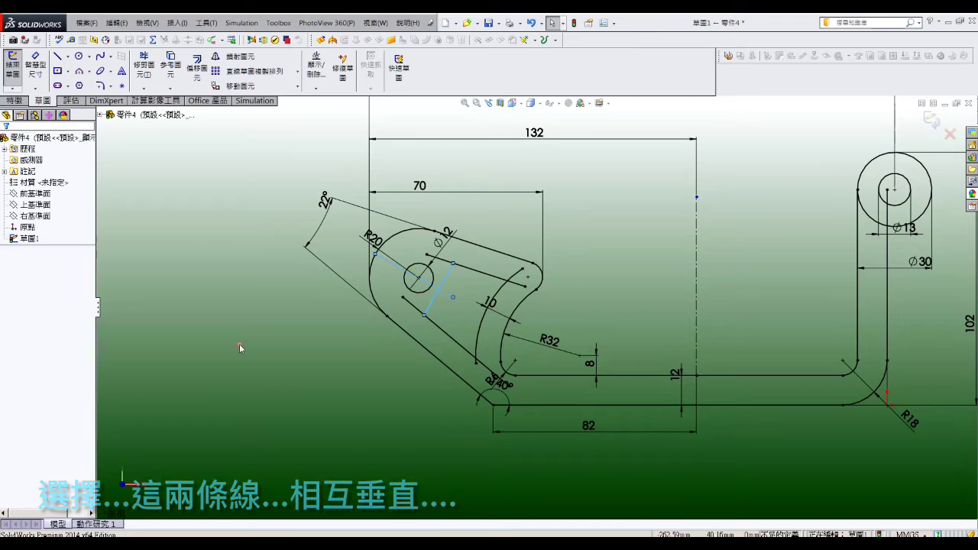
- Dimension the new line 12 mm from the Ø12 hole
click(35, 68)
click(418, 296)
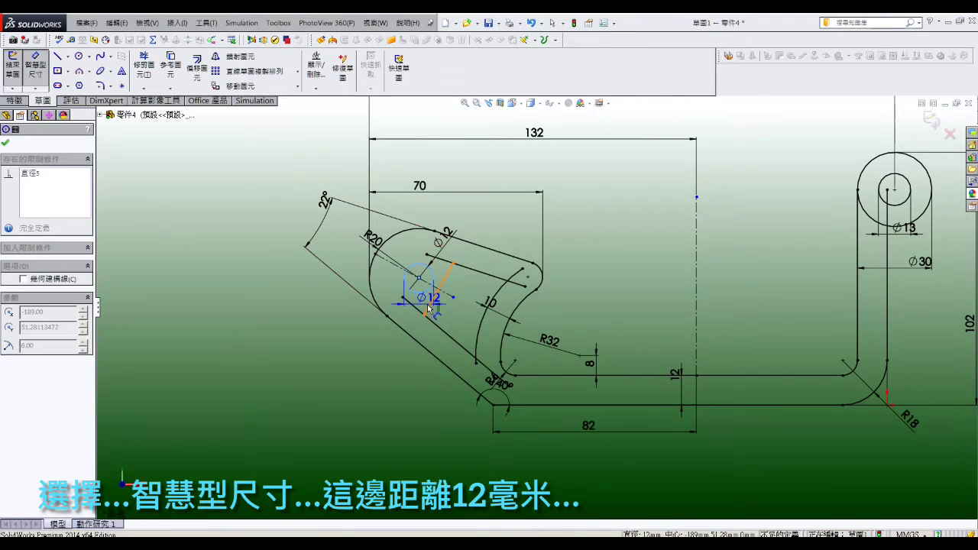
click(447, 263)
click(440, 284)
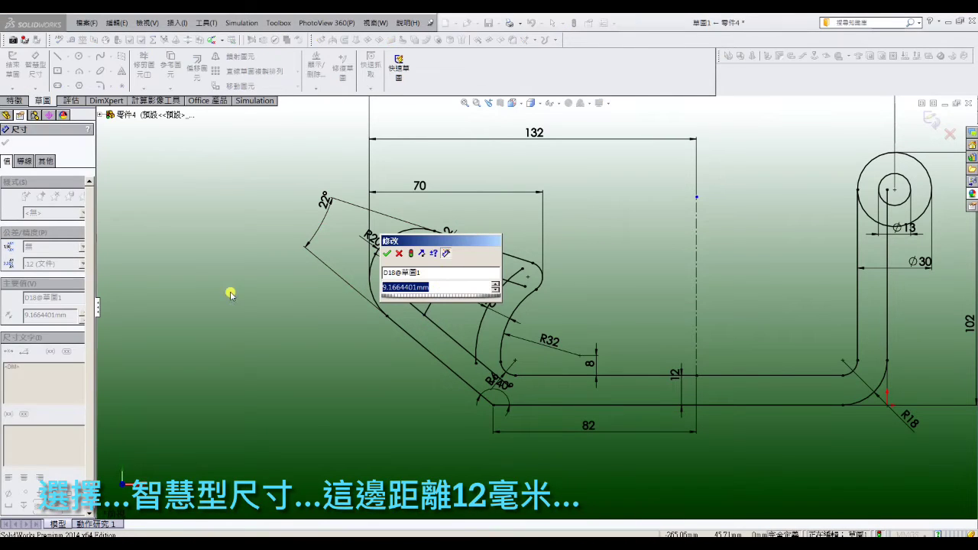
text(12)
key(Return)
key(Escape)
- Trim the excess line and arc segments around the slot
click(144, 65)
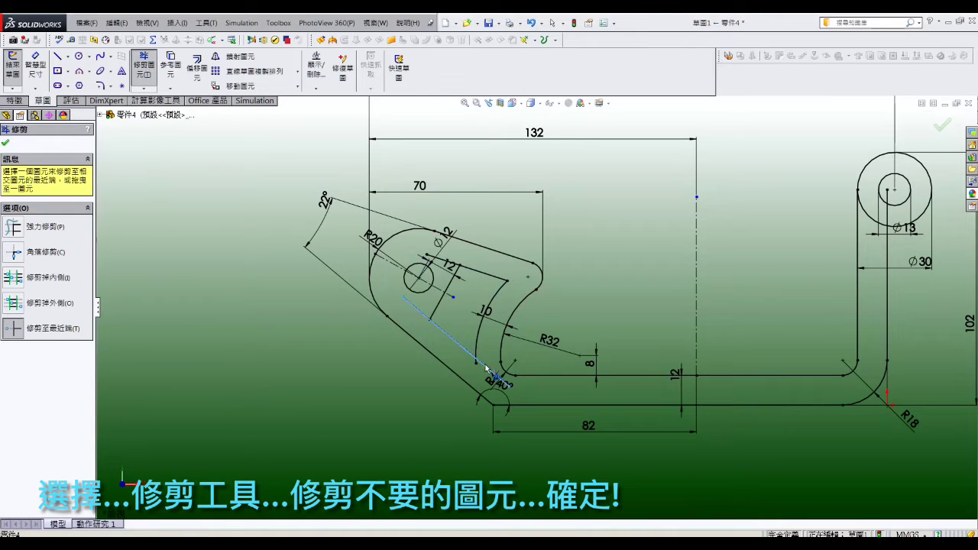
scroll(485, 368, down, 2)
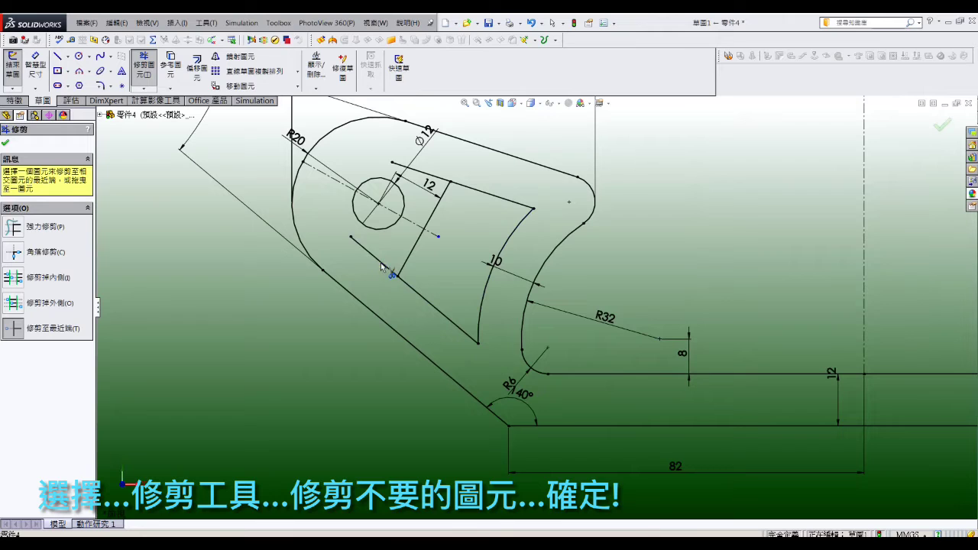
scroll(262, 258, up, 2)
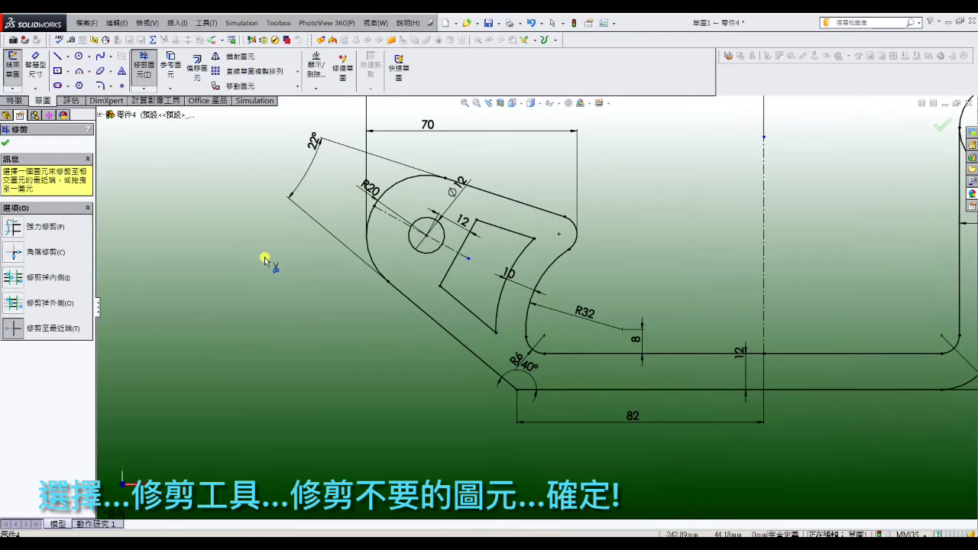
scroll(375, 318, up, 2)
scroll(847, 253, up, 2)
scroll(847, 253, down, 2)
scroll(716, 258, down, 2)
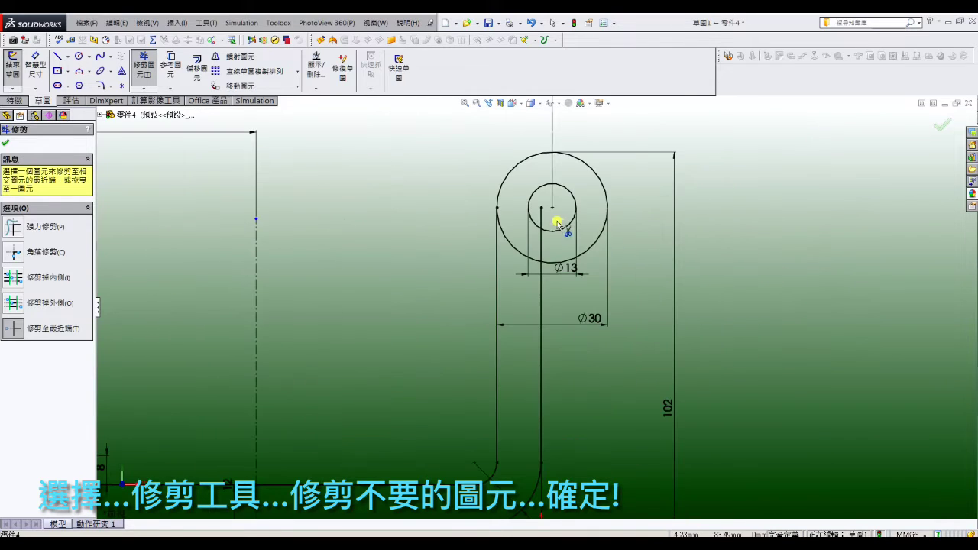
click(5, 142)
- Draw two construction lines from the right ring's centre, one horizontal
click(57, 56)
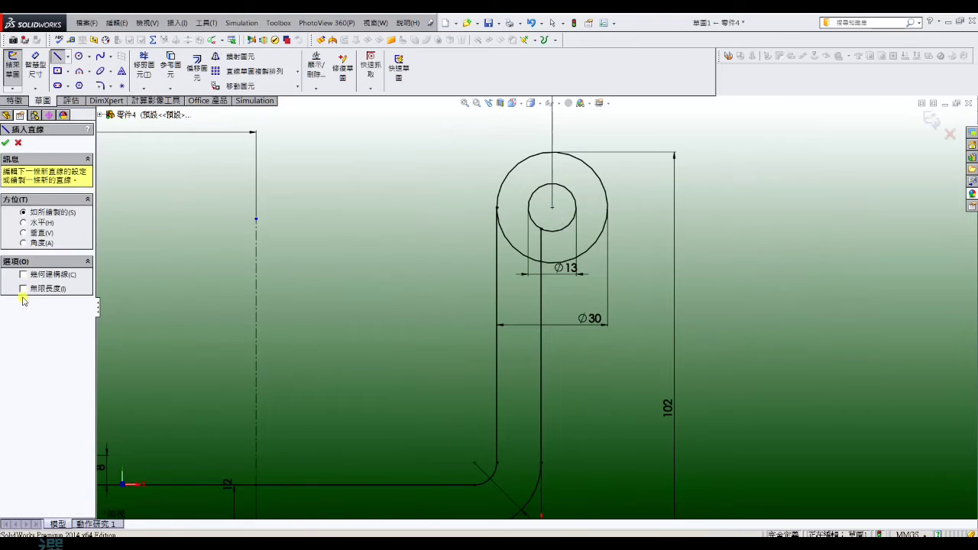
click(23, 274)
scroll(535, 170, down, 2)
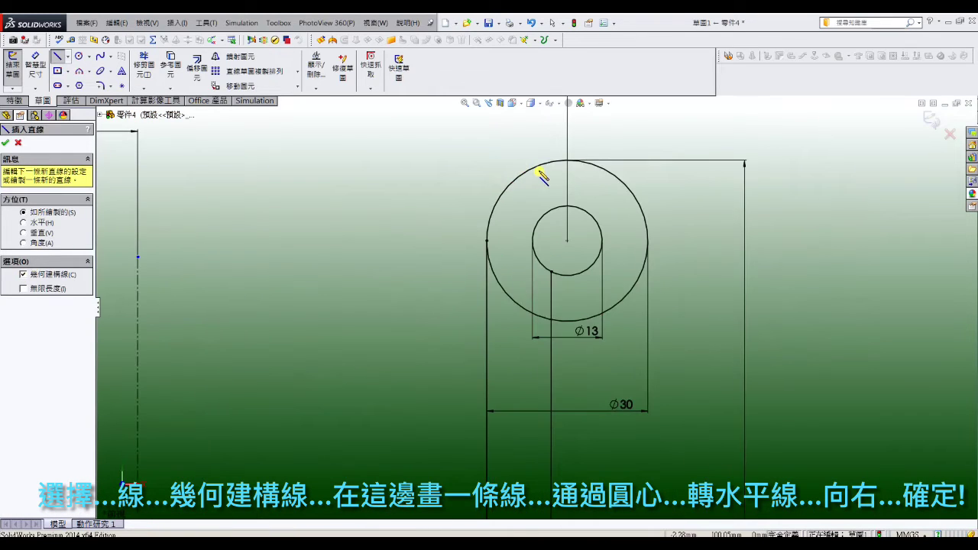
click(567, 241)
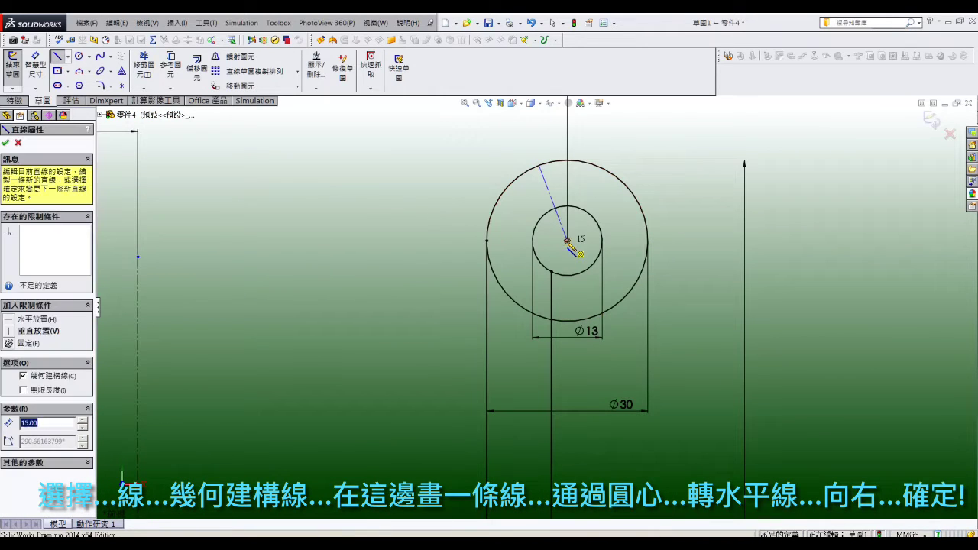
click(648, 240)
right_click(648, 241)
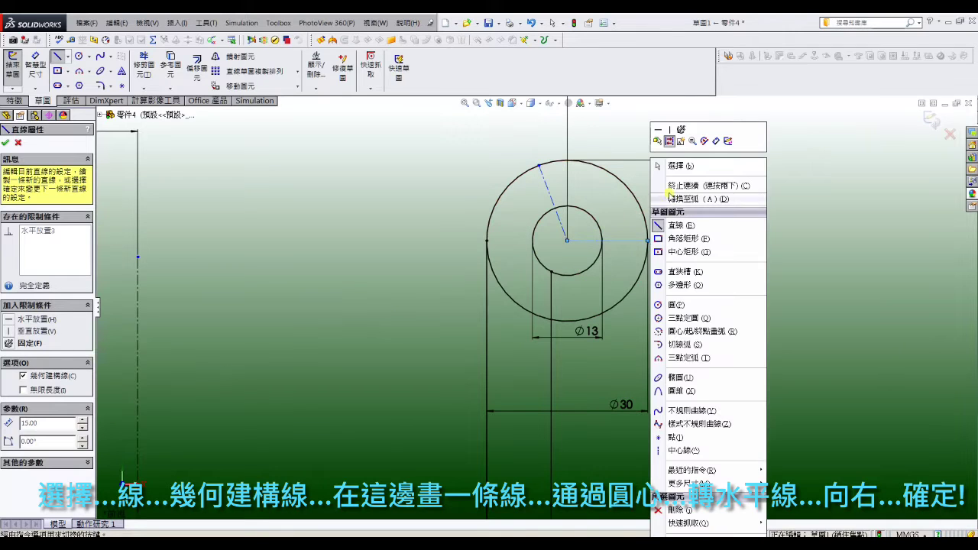
click(665, 167)
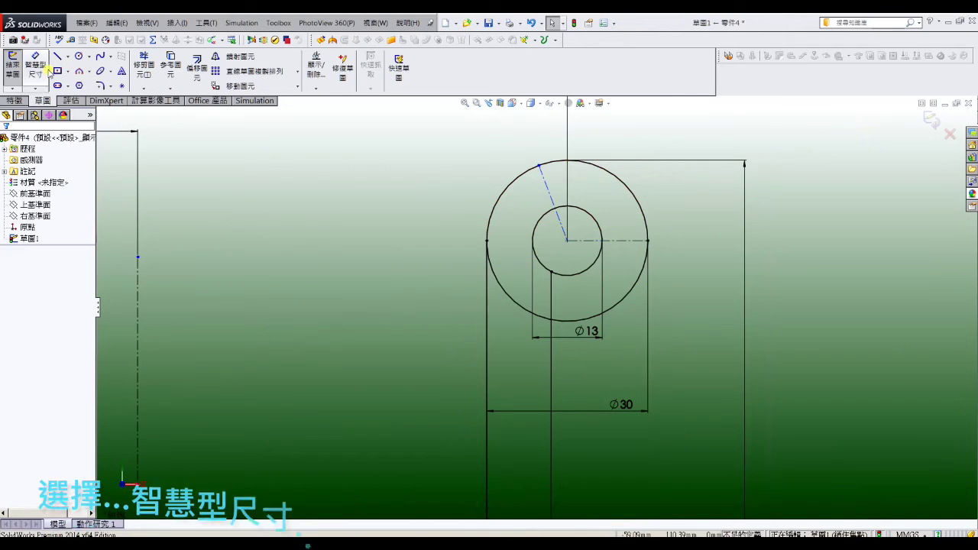
- Dimension the angle between the construction lines to 120°
click(623, 241)
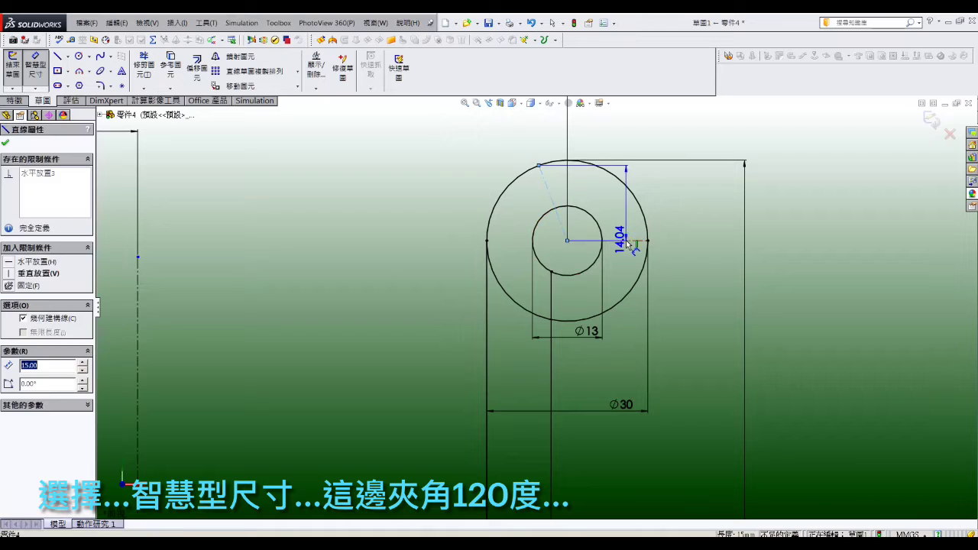
click(611, 207)
text(120)
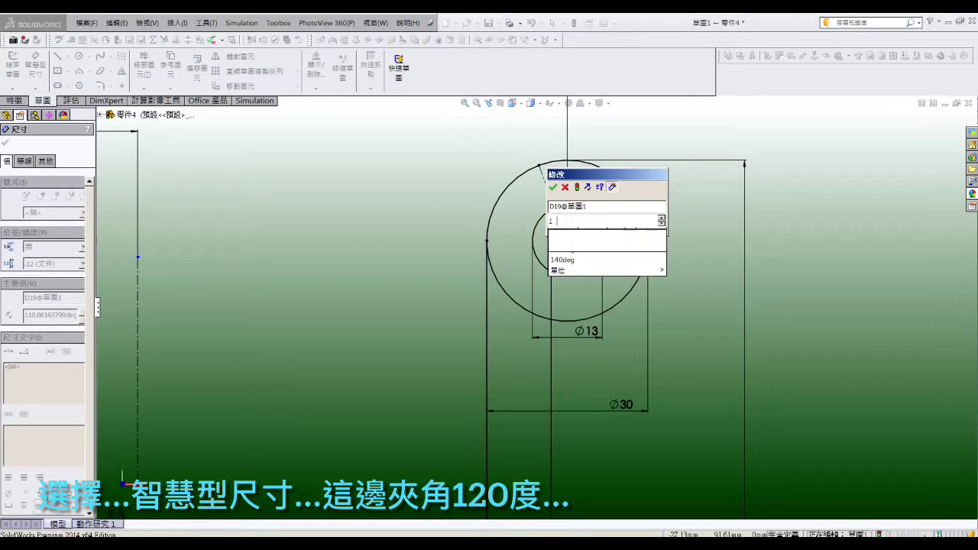
key(Return)
- Offset the 120° construction line by 5 mm
click(198, 67)
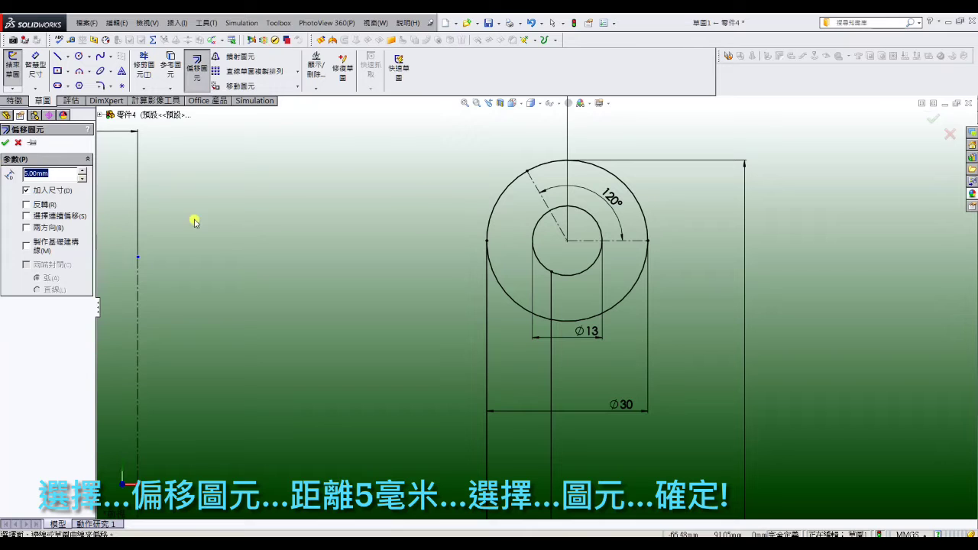
click(518, 183)
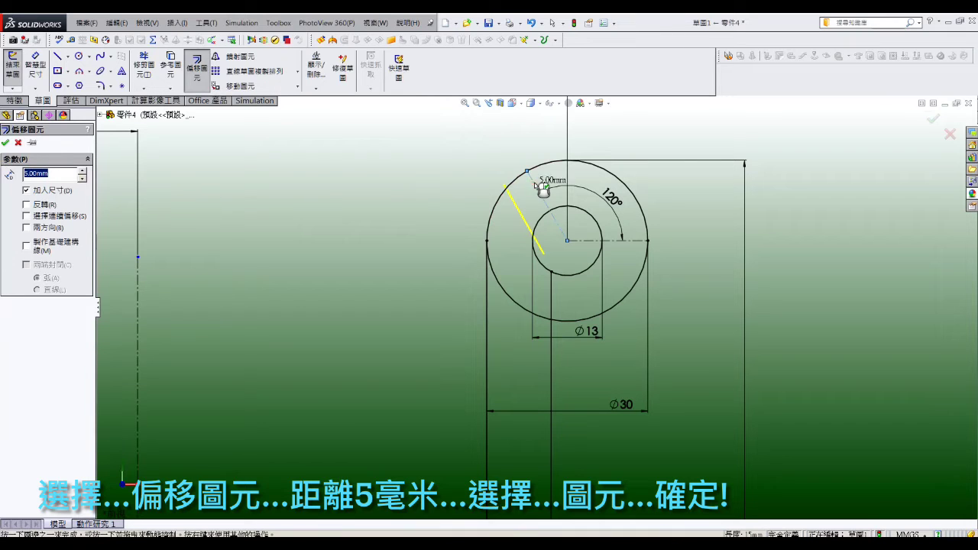
click(6, 142)
- Trim away the unwanted segments around the offset line
click(145, 71)
scroll(553, 248, down, 1)
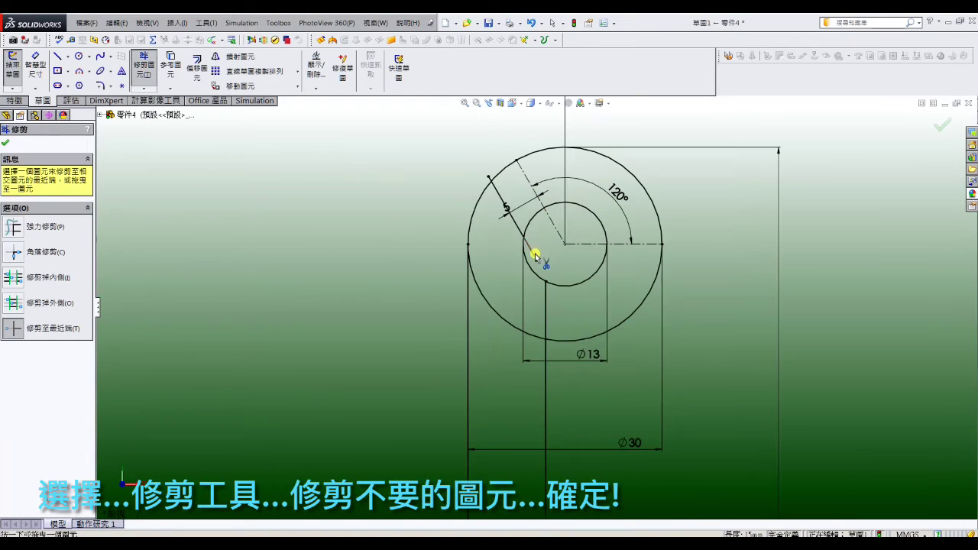
scroll(497, 175, down, 1)
scroll(493, 191, down, 1)
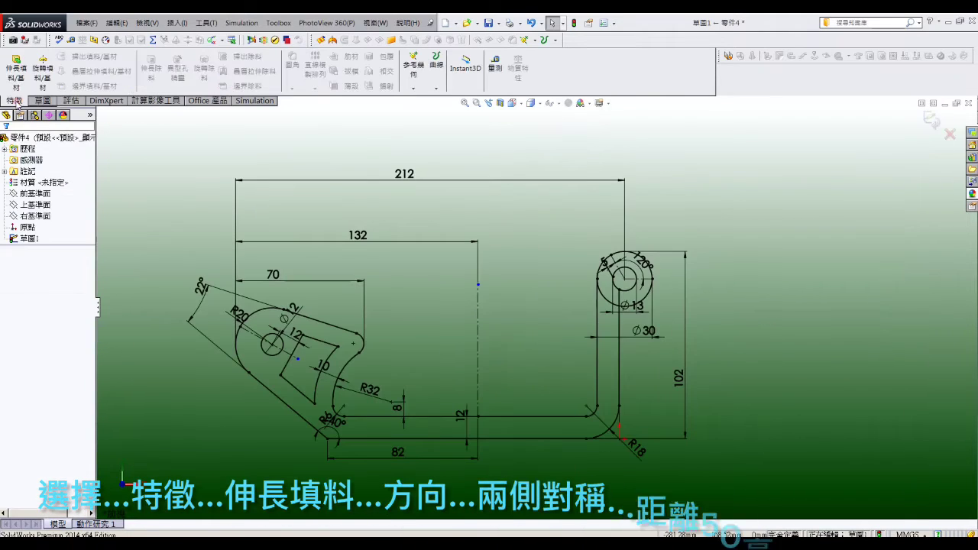
- Extrude the main outline region mid-plane 50 mm as Boss-Extrude1
click(16, 70)
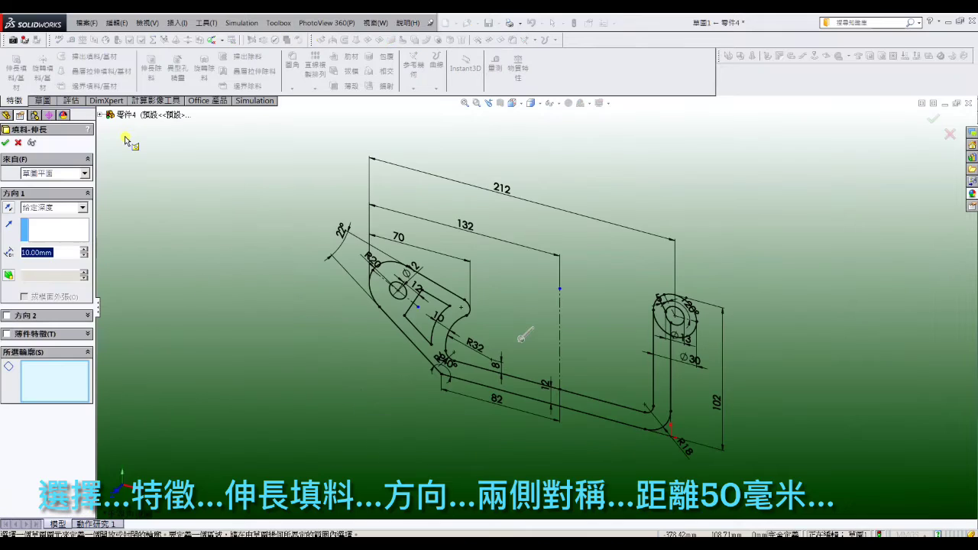
click(83, 208)
click(73, 262)
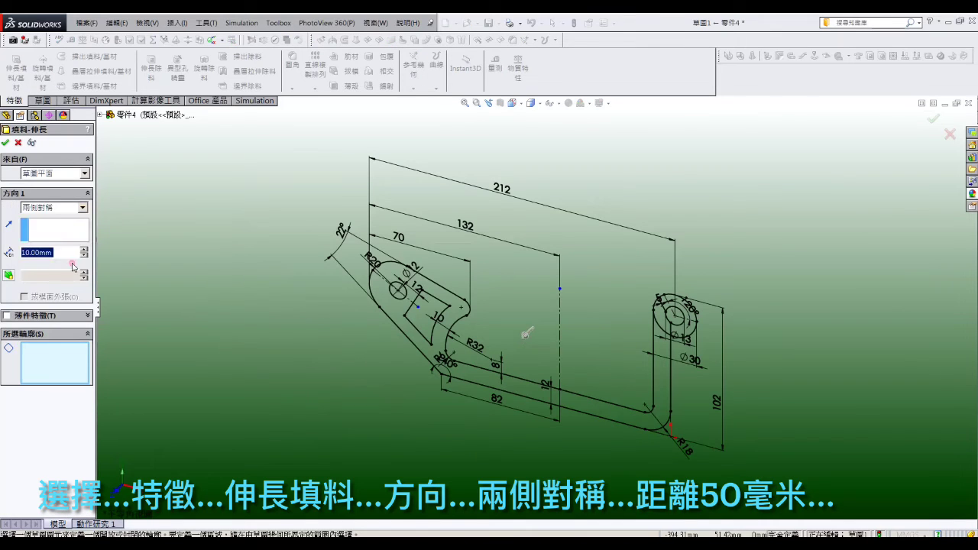
click(85, 249)
click(85, 250)
click(85, 250)
click(85, 250)
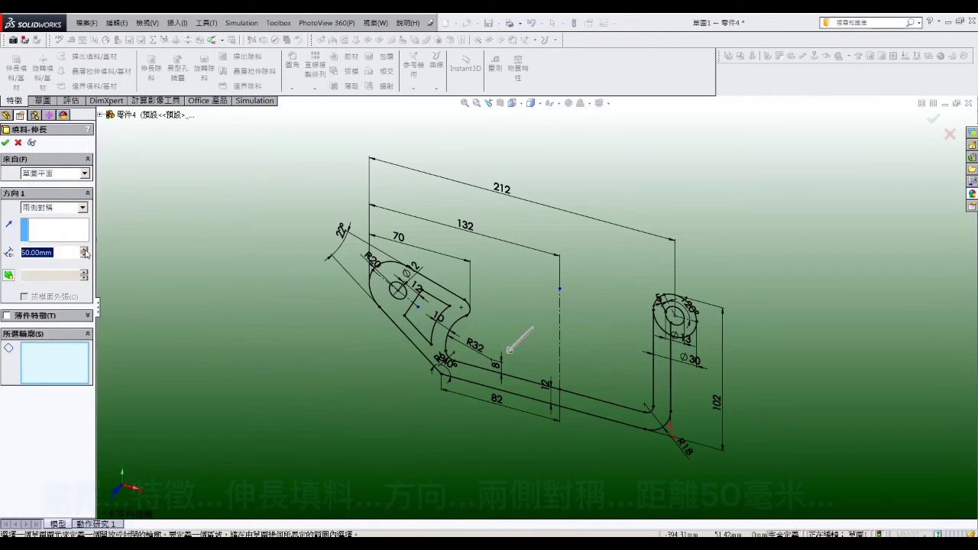
click(73, 357)
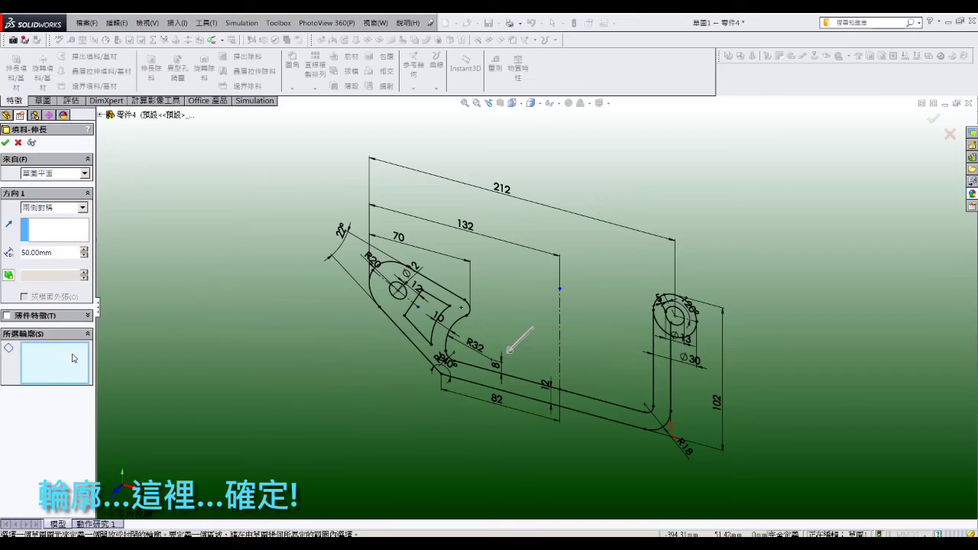
click(433, 359)
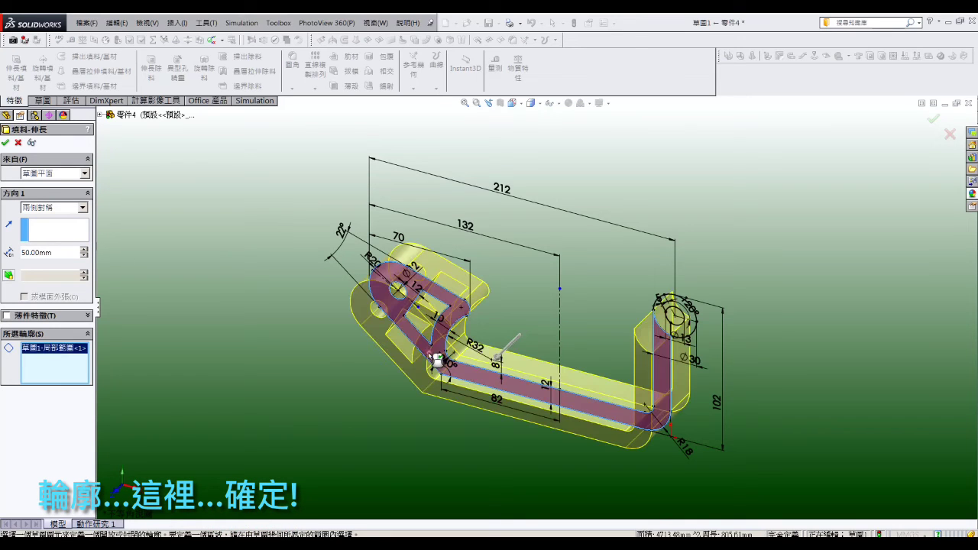
click(5, 143)
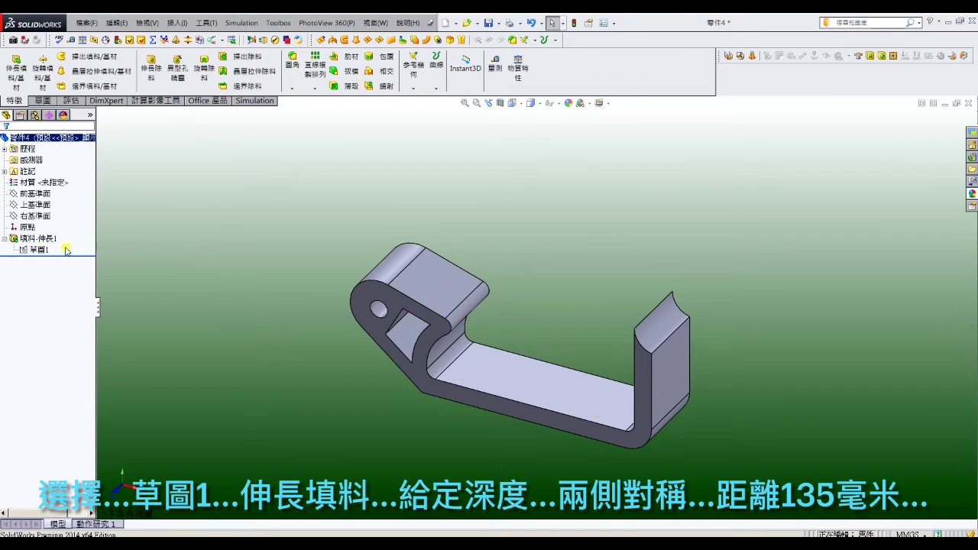
- Extrude Sketch1's two ring regions mid-plane 135 mm as Boss-Extrude2
click(66, 249)
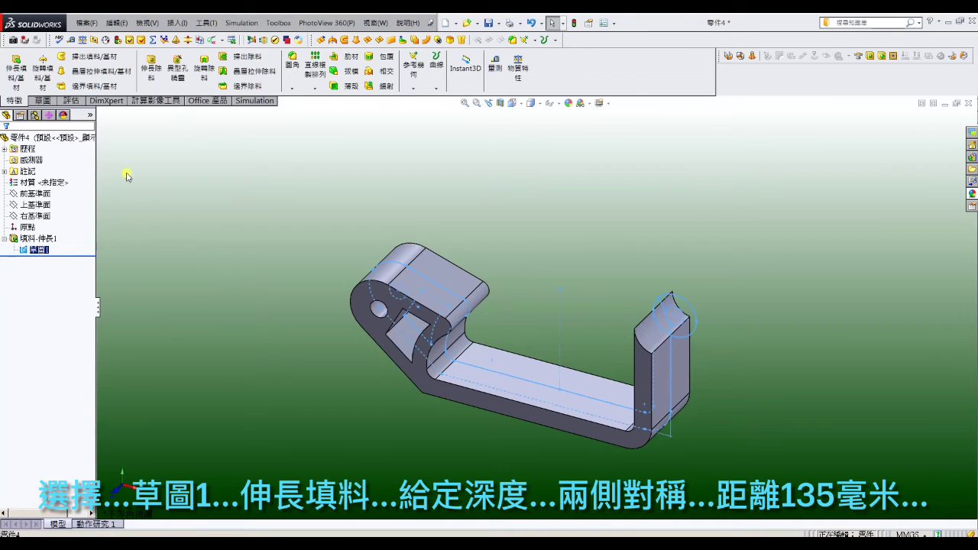
click(13, 71)
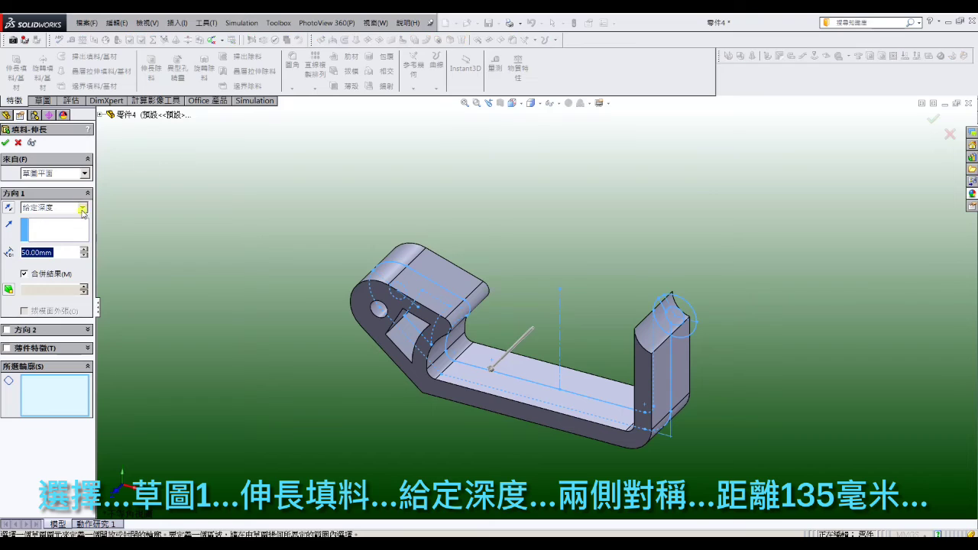
click(81, 207)
click(77, 271)
text(135)
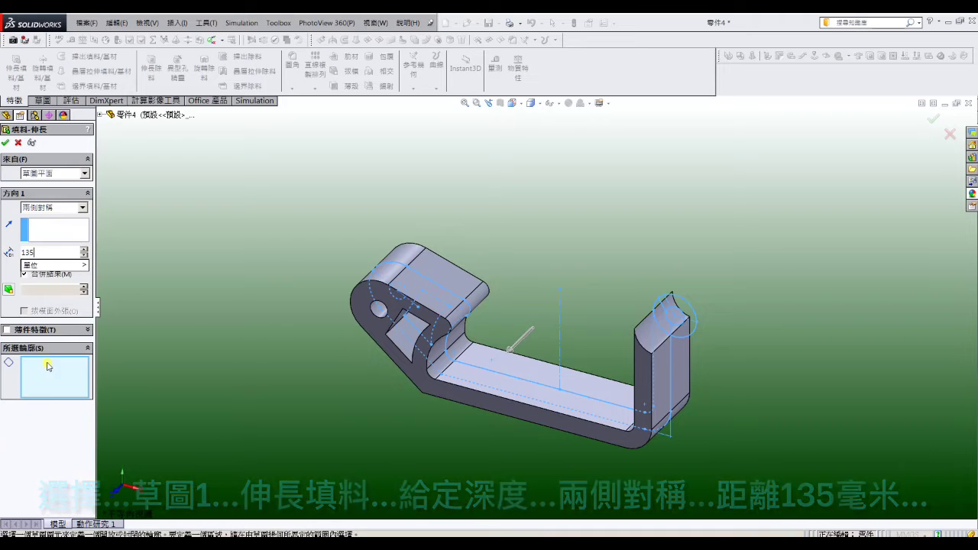
key(Return)
scroll(666, 311, down, 3)
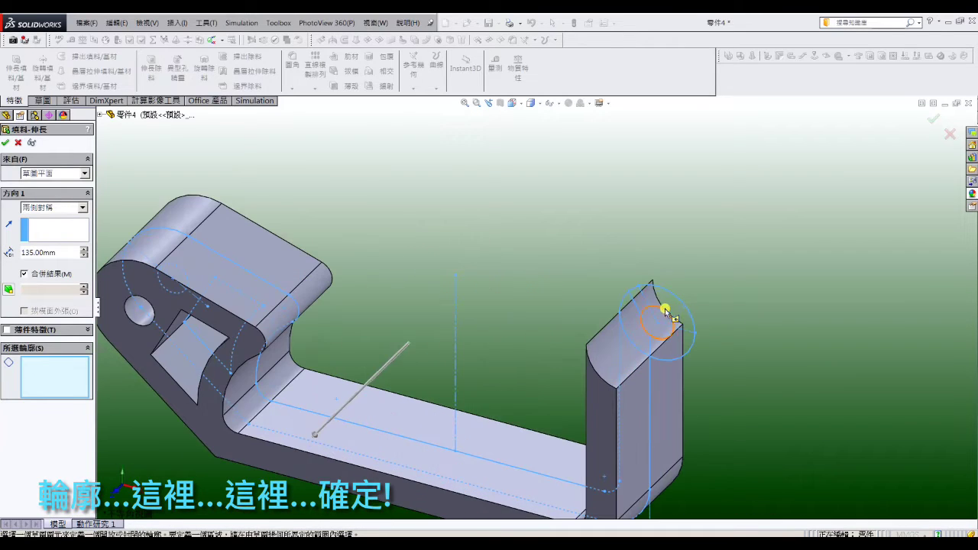
click(628, 316)
click(662, 304)
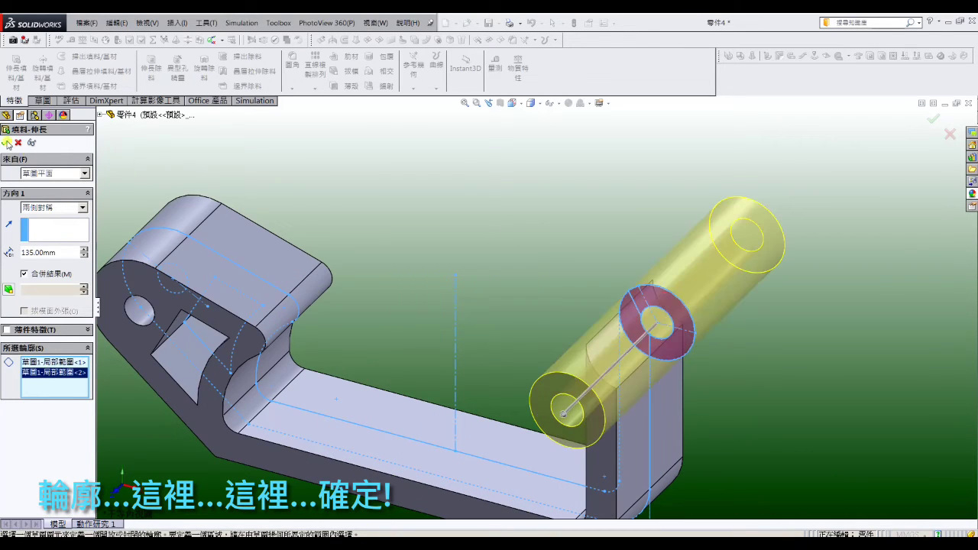
click(7, 143)
scroll(445, 224, up, 3)
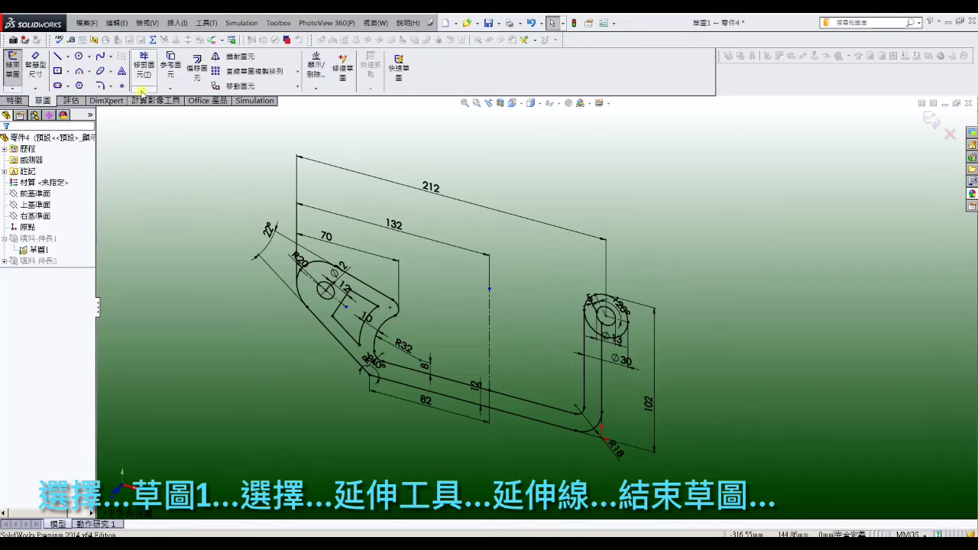
- Extend the arc by the 10 dimension and exit the sketch
click(141, 91)
click(152, 113)
scroll(375, 343, down, 3)
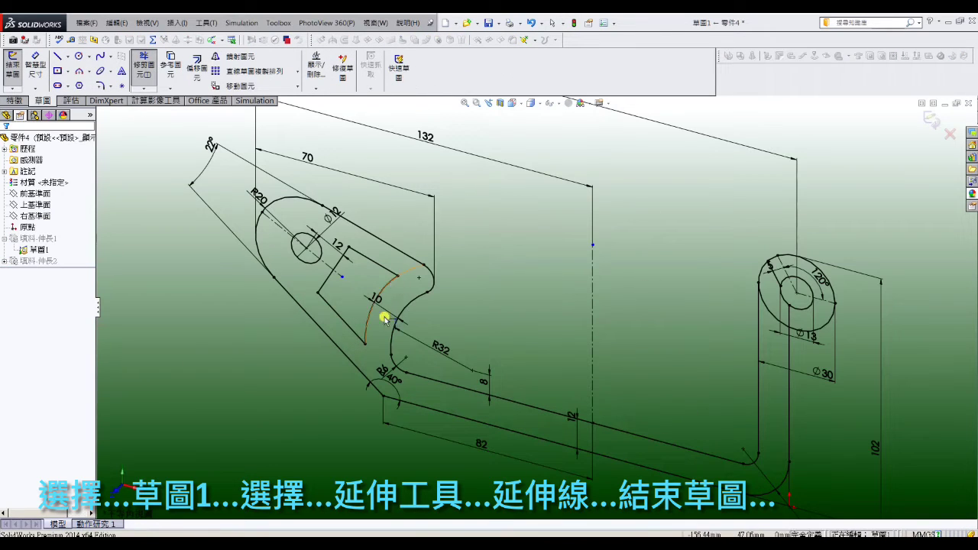
click(383, 318)
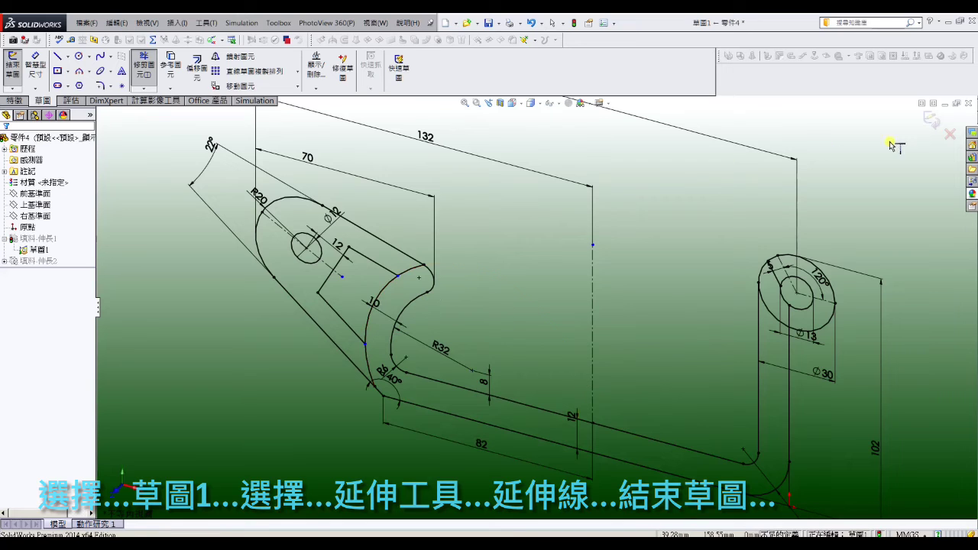
click(930, 121)
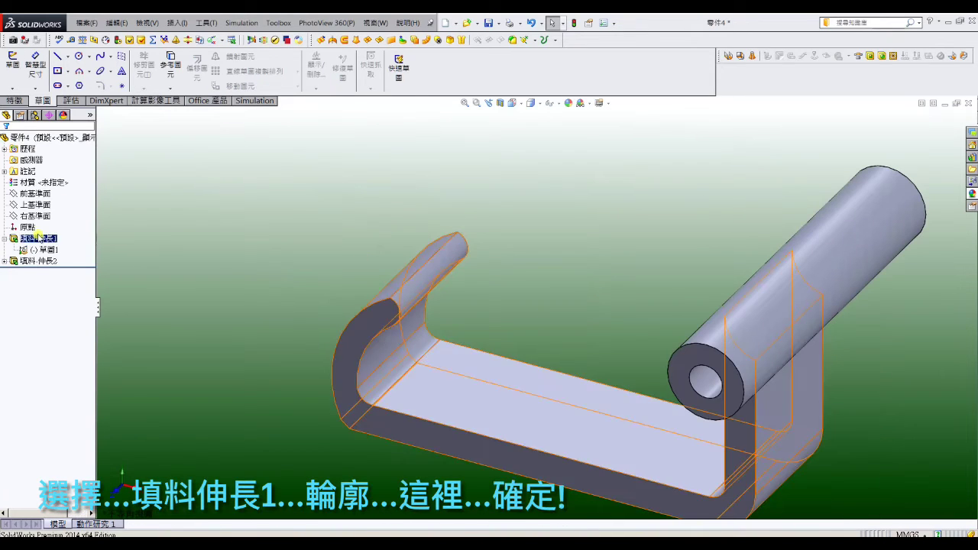
- Add the clevis region to Boss-Extrude1's selected contours
click(38, 238)
click(181, 237)
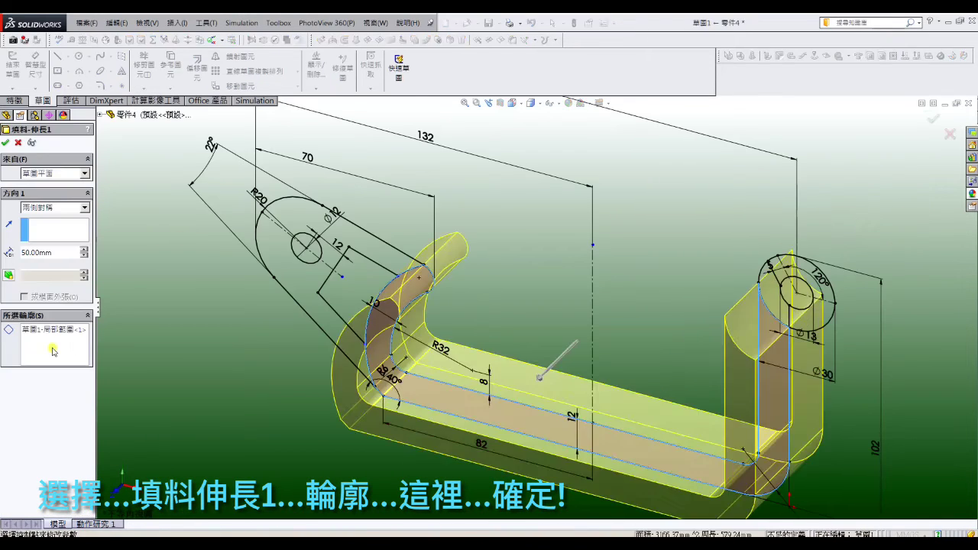
click(285, 321)
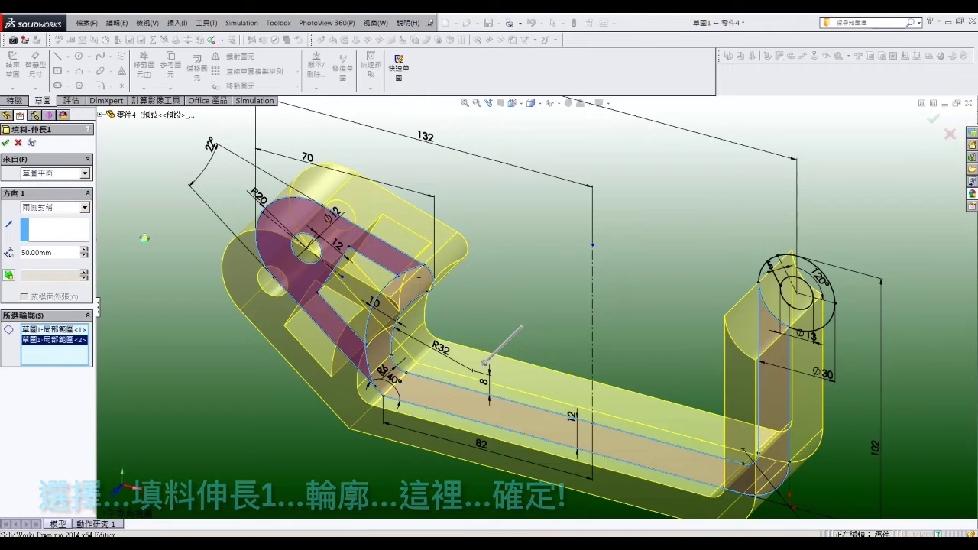
click(6, 143)
click(43, 272)
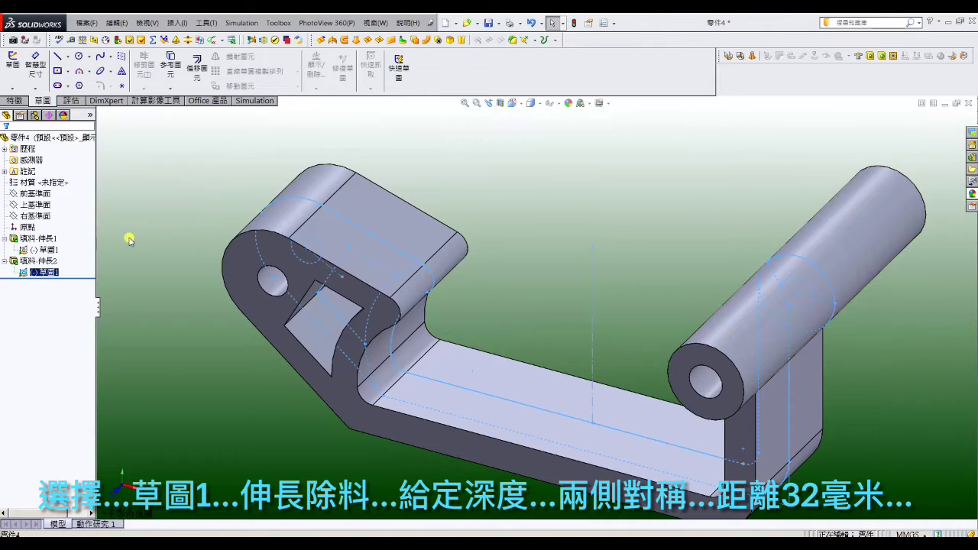
- Cut the clevis region mid-plane 32 mm from Sketch1 as Cut-Extrude1
click(18, 103)
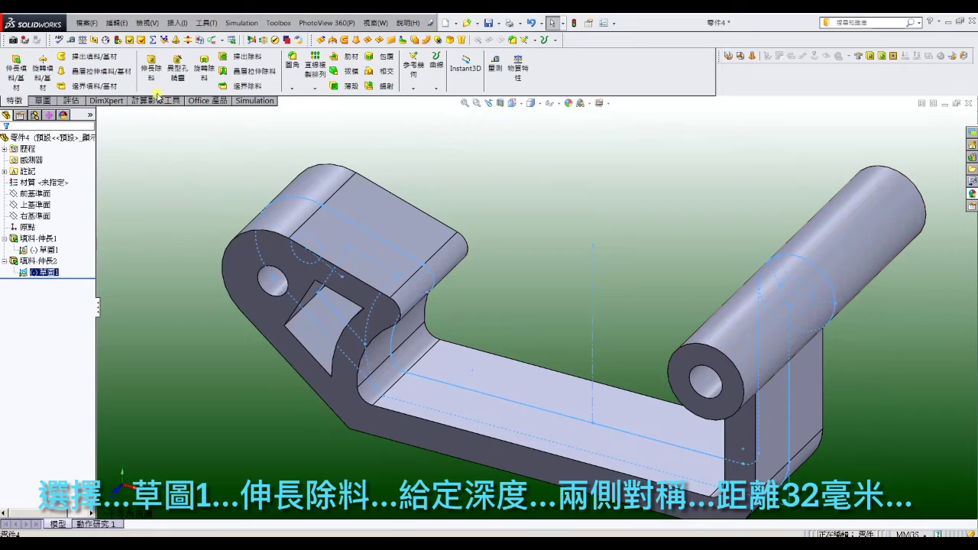
click(82, 207)
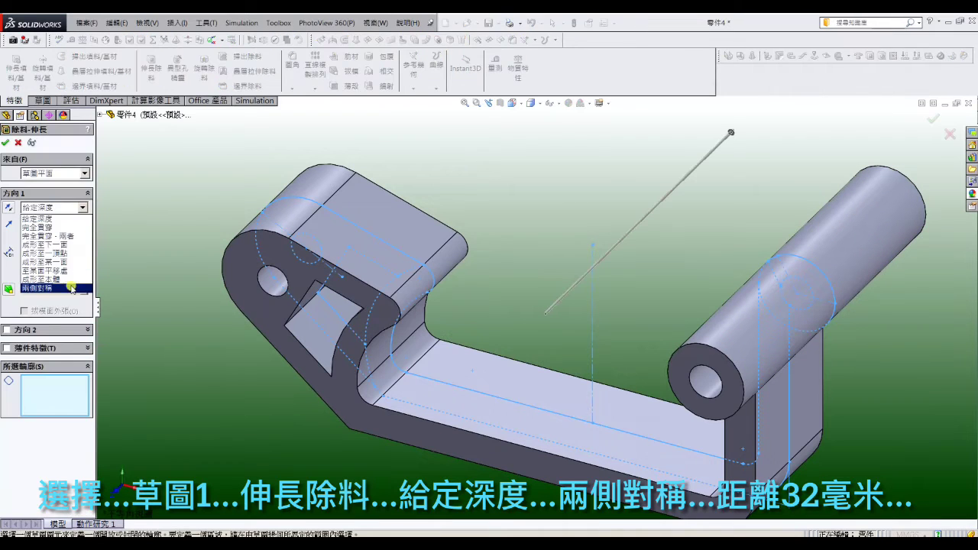
click(72, 287)
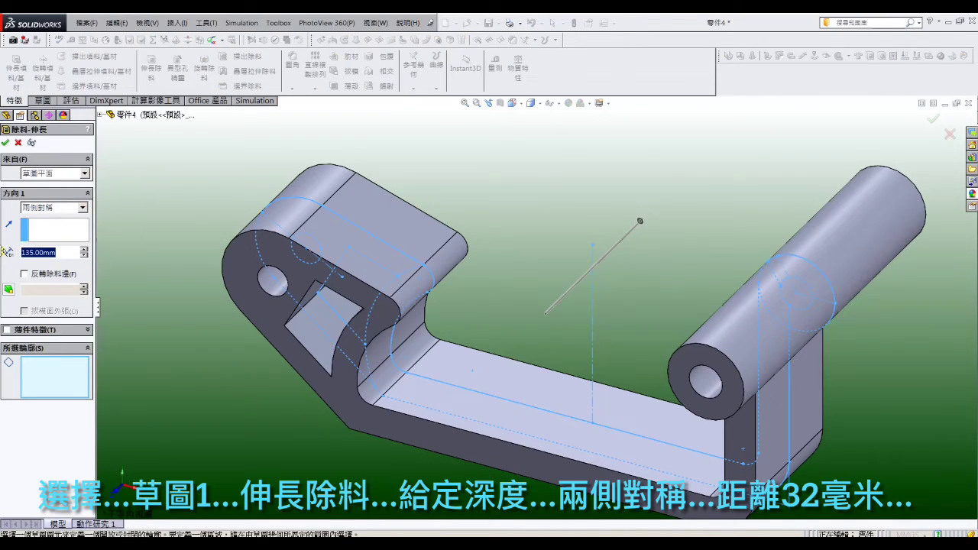
text(30)
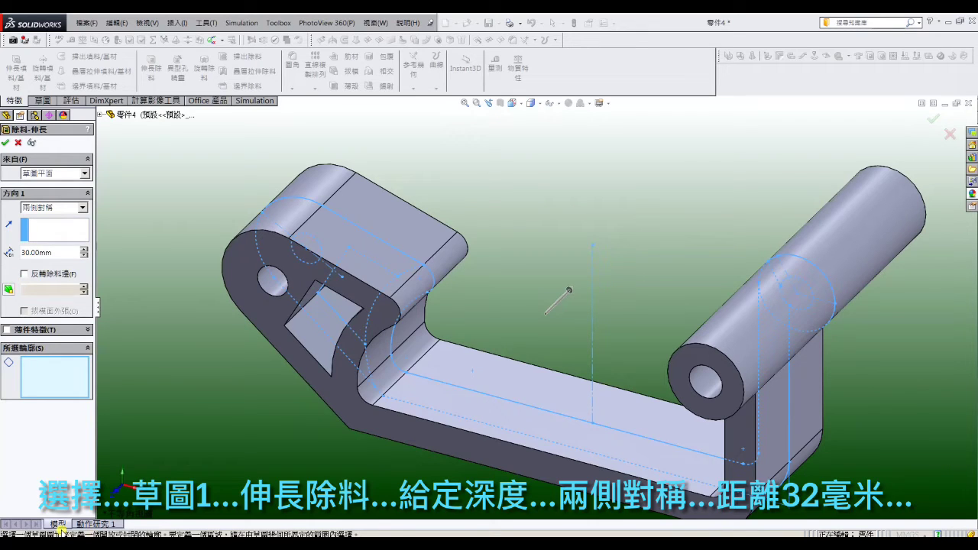
text(32)
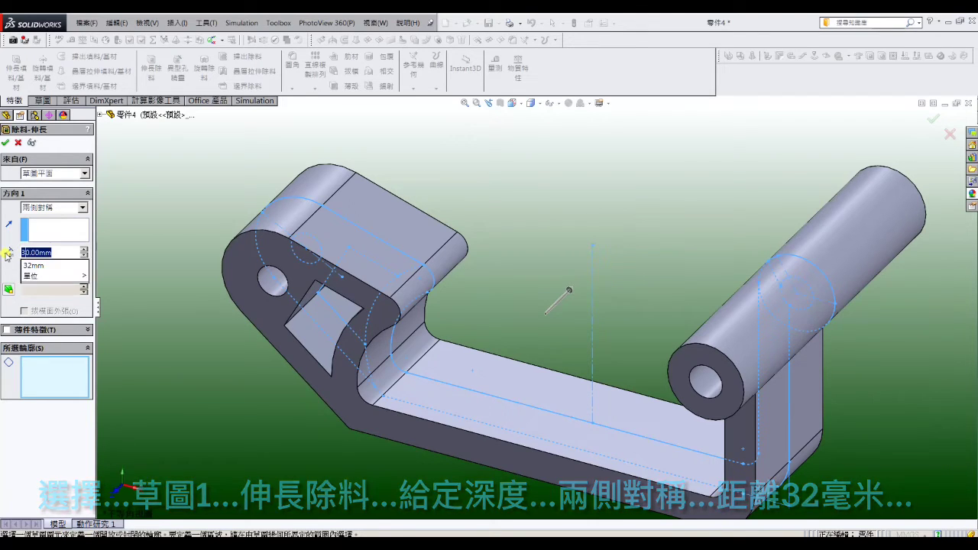
key(Return)
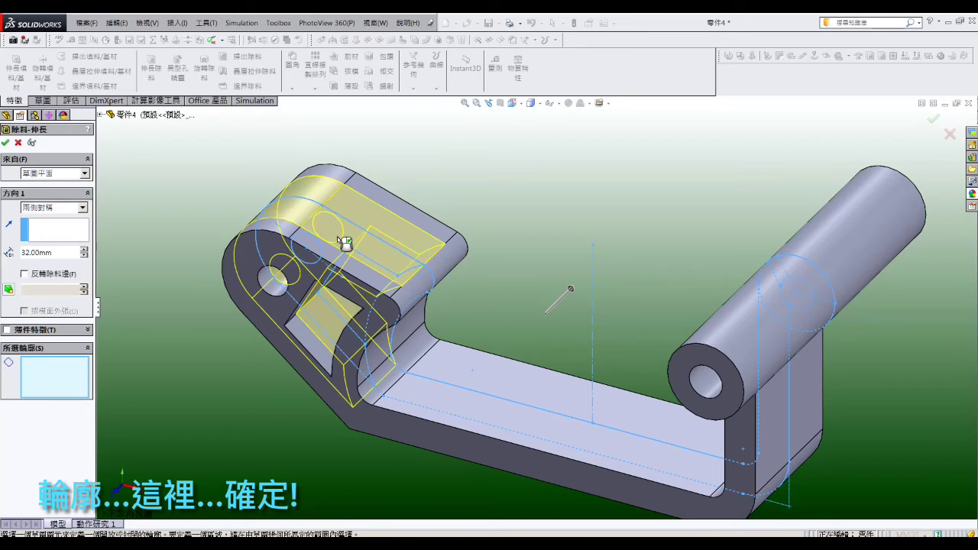
click(5, 143)
mouse_move(611, 212)
middle_down()
mouse_move(624, 224)
mouse_move(601, 304)
middle_up()
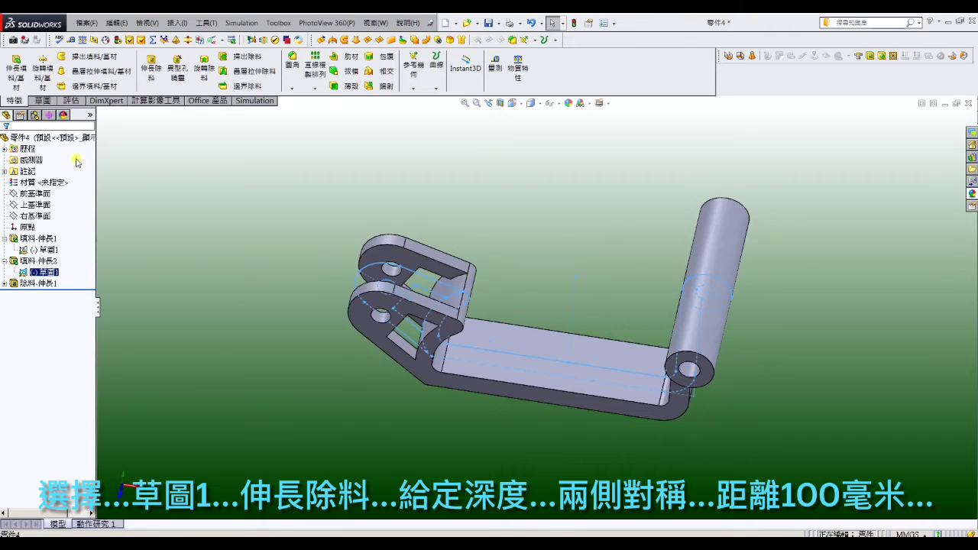
- Cut the arm's sketch region mid-plane 100 mm as Cut-Extrude2
click(83, 207)
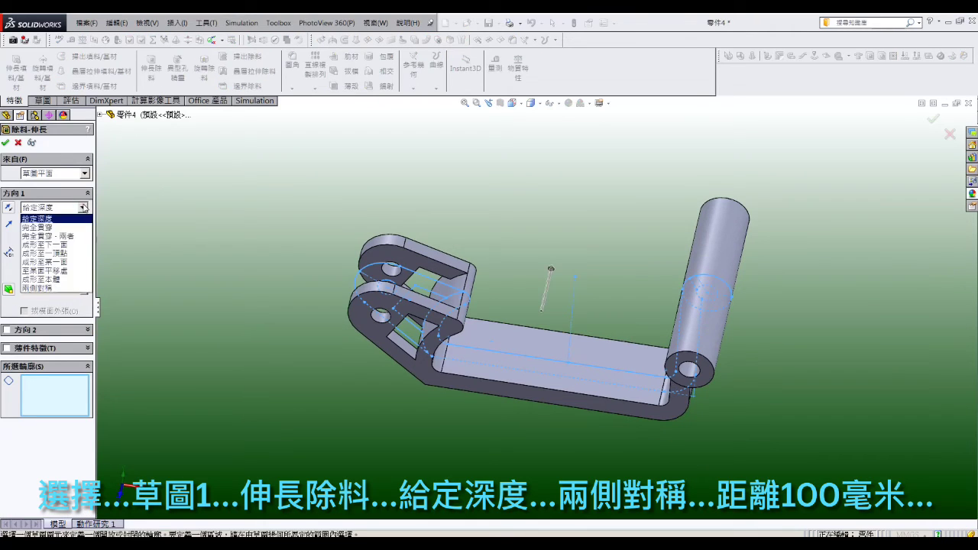
click(68, 288)
text(100)
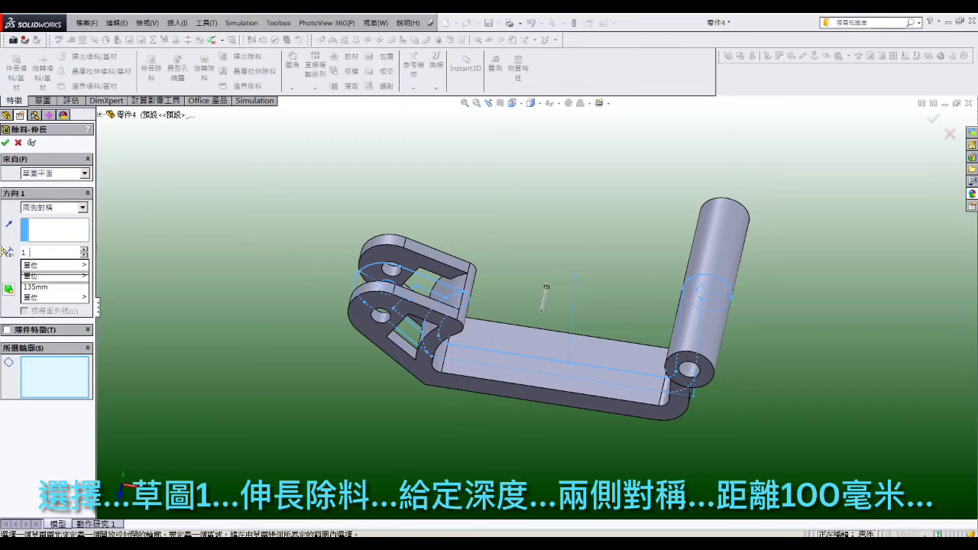
key(Return)
scroll(729, 307, down, 4)
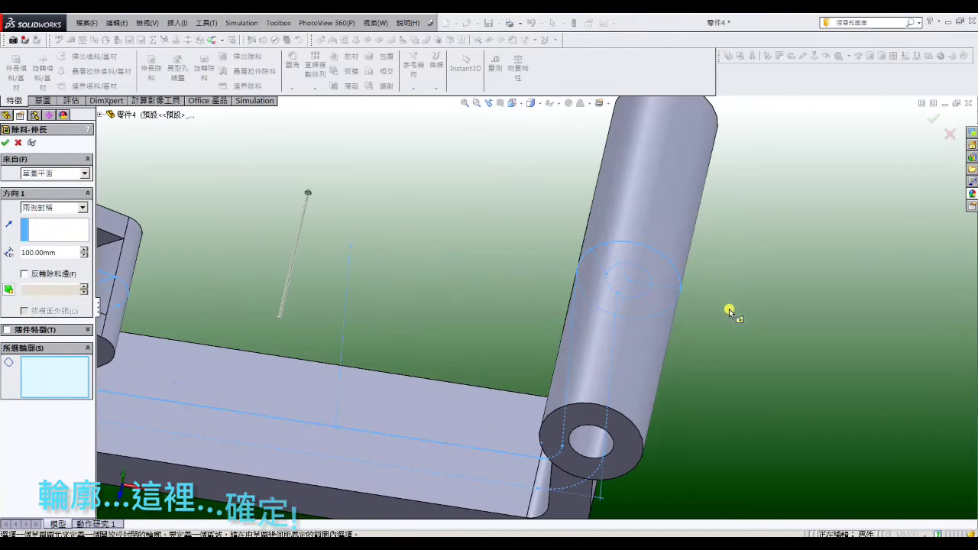
click(634, 253)
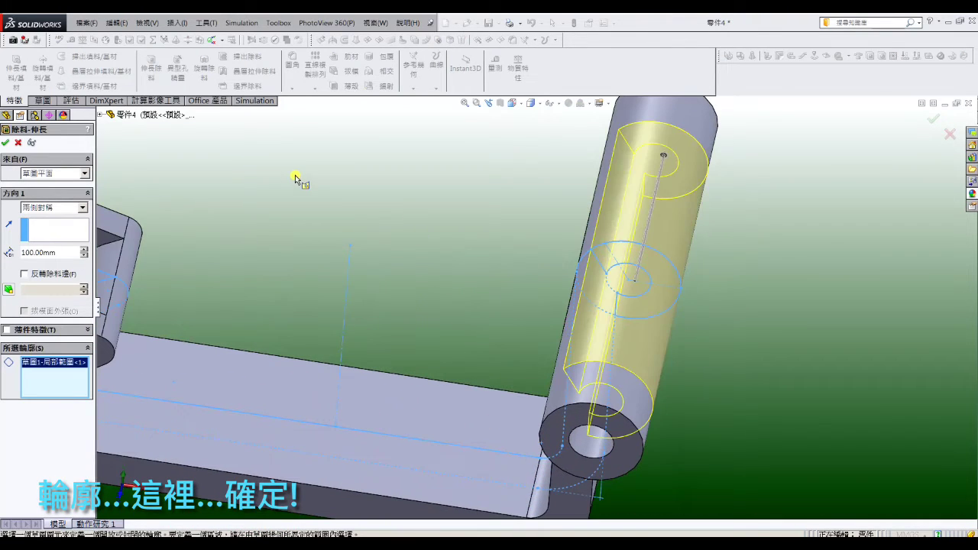
click(4, 142)
scroll(306, 220, up, 5)
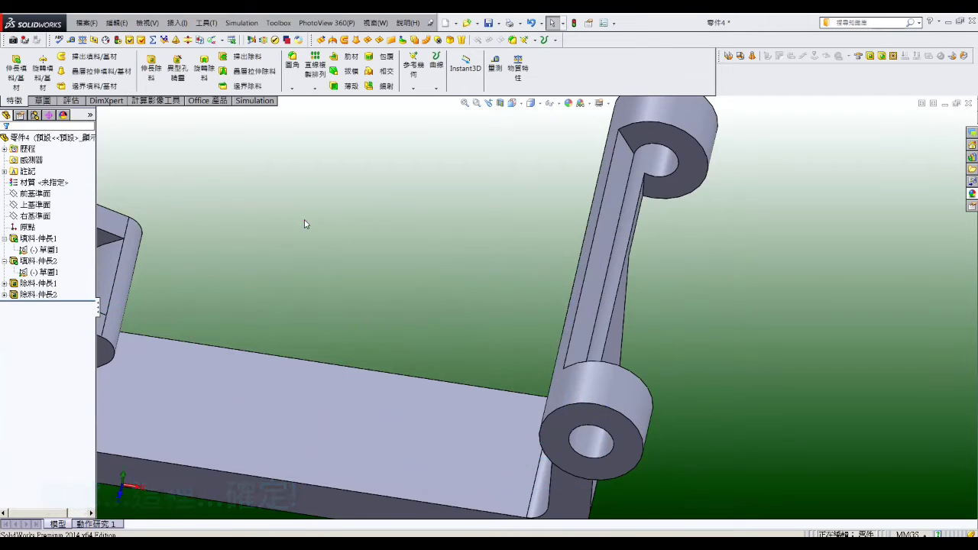
scroll(497, 294, up, 3)
middle_drag(501, 295, 475, 269)
- Start a new sketch on the flat base face, viewed Normal To
click(510, 333)
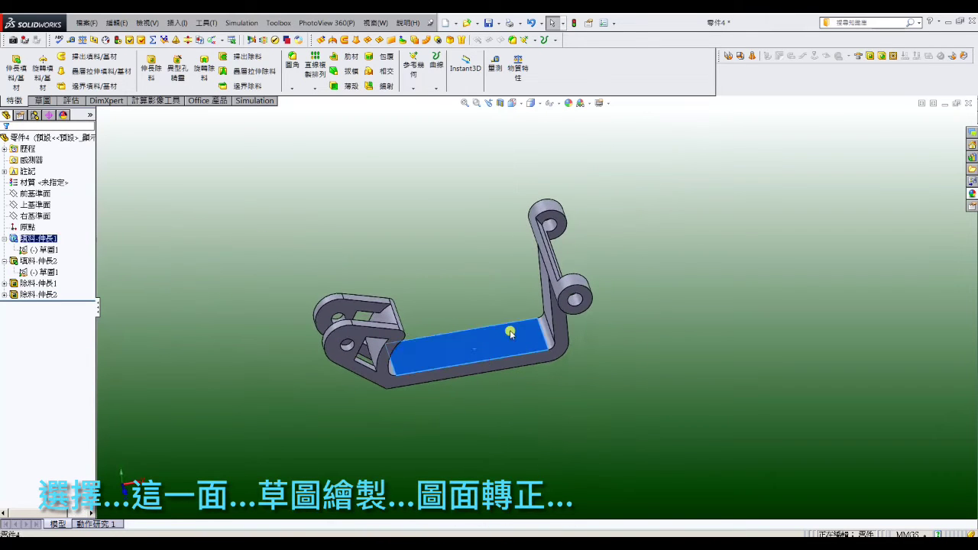
click(470, 238)
scroll(471, 239, up, 2)
click(520, 103)
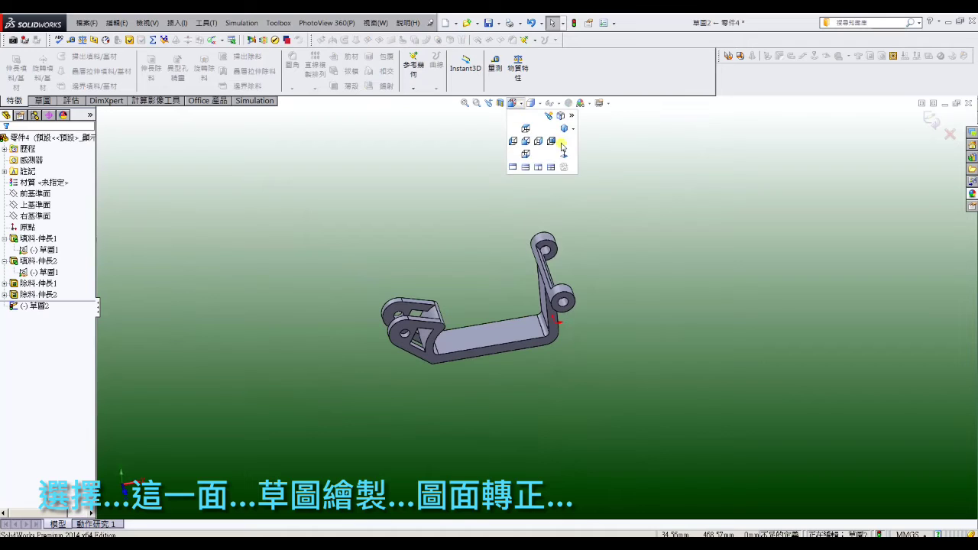
click(563, 157)
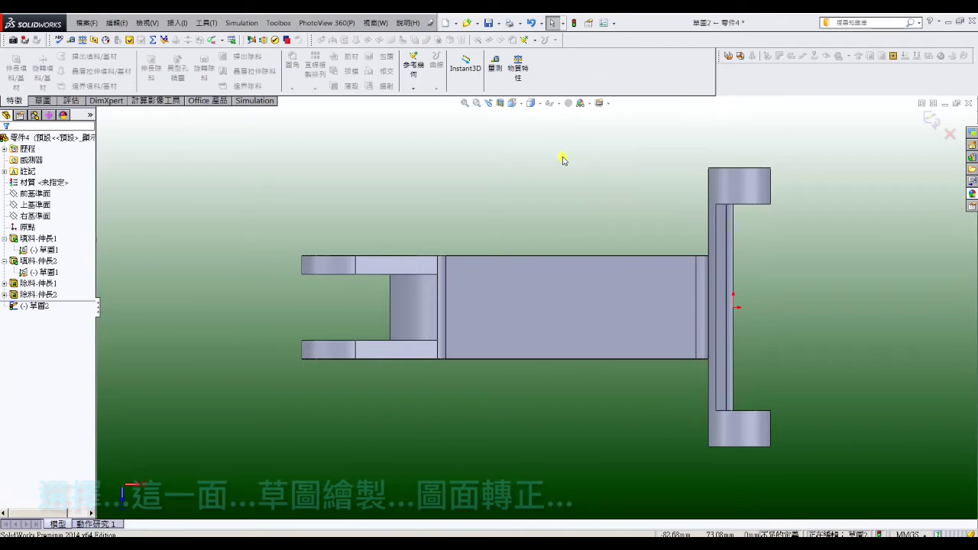
- Draw a horizontal line from the clevis and a vertical line to the base edge
click(42, 100)
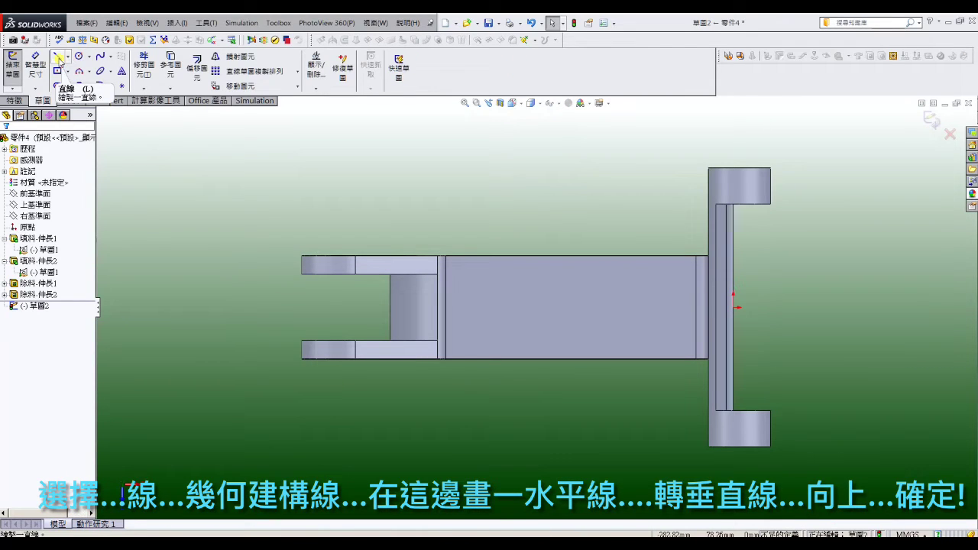
click(58, 58)
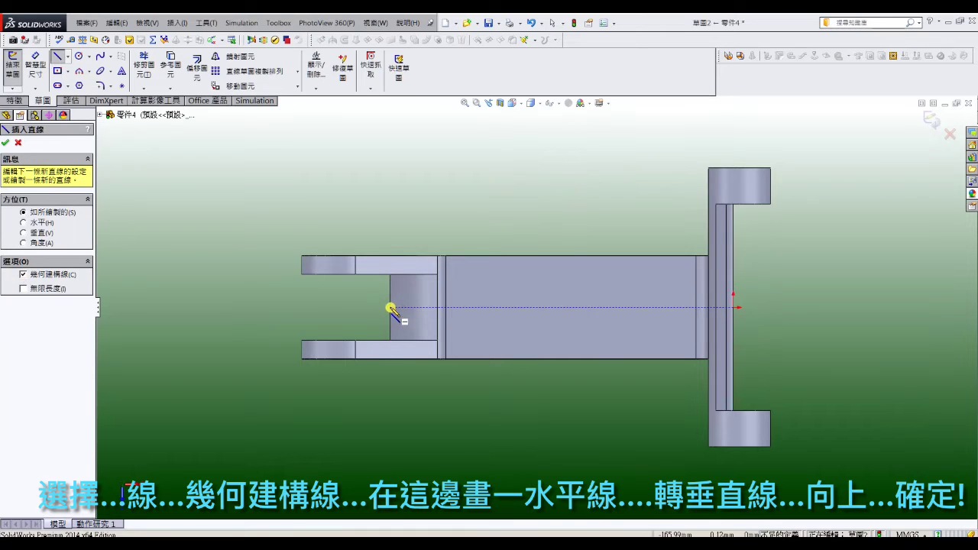
click(390, 307)
click(579, 307)
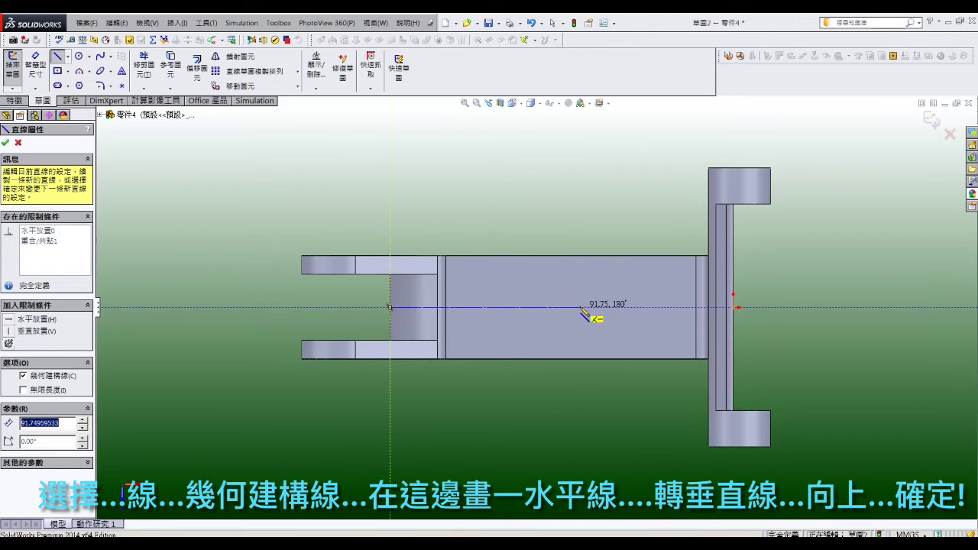
click(580, 256)
right_click(580, 256)
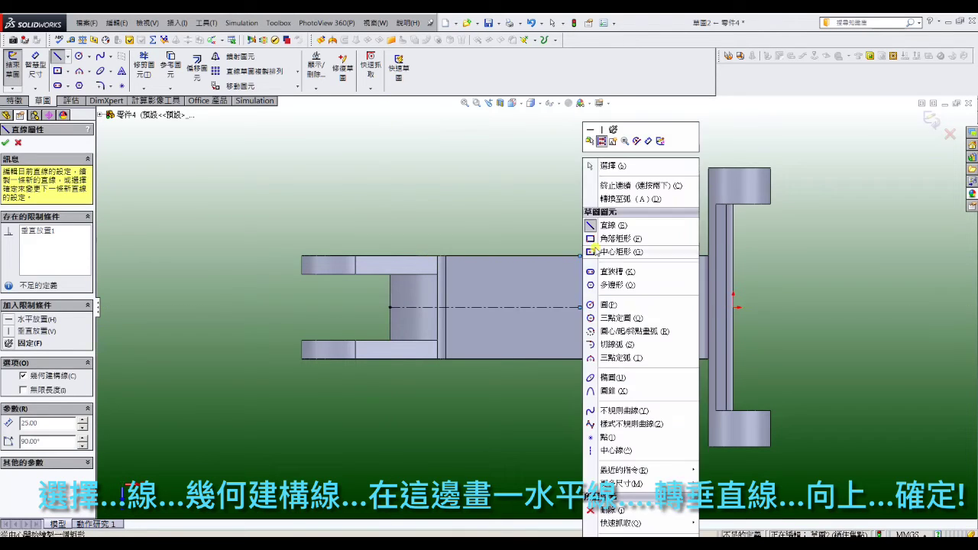
click(611, 164)
- Dimension the vertical line 132 mm from the clevis end
click(34, 67)
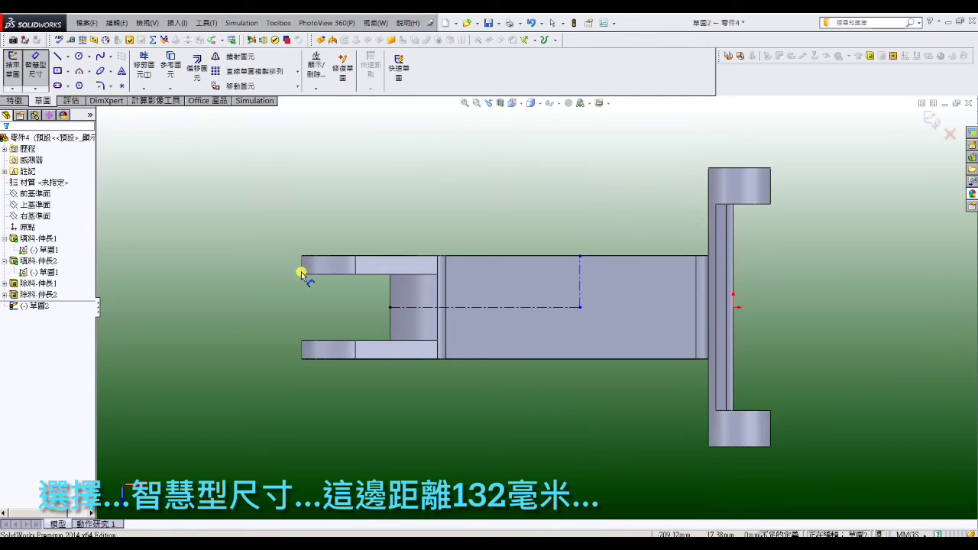
click(574, 307)
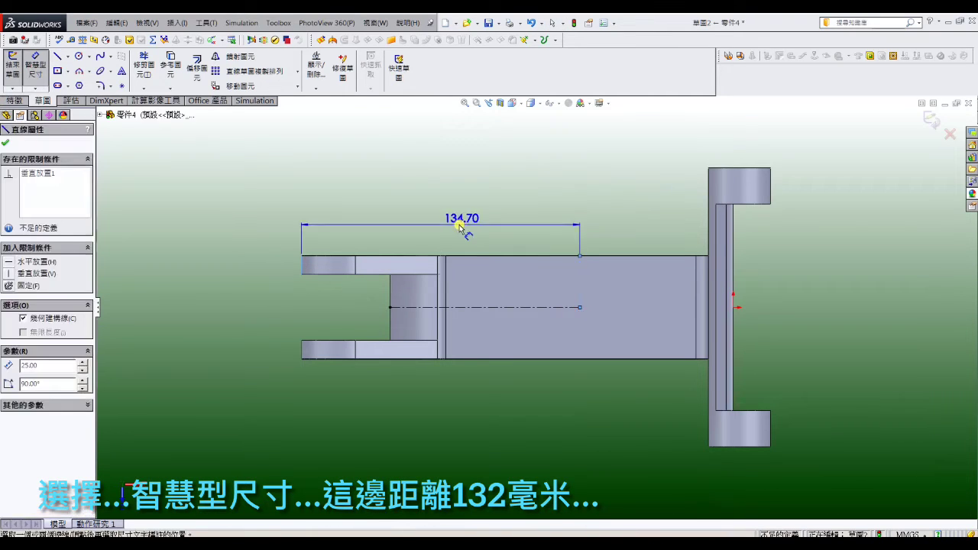
click(463, 224)
text(132)
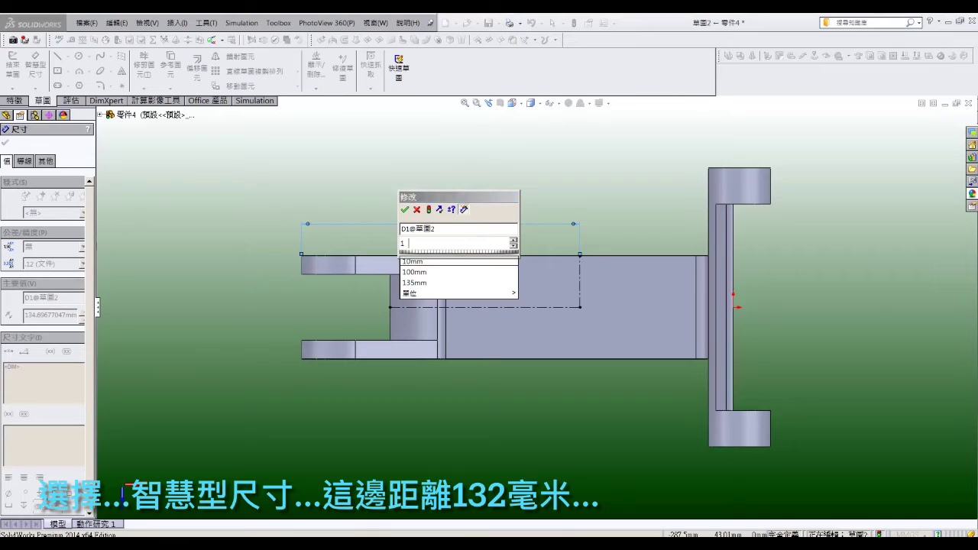
key(Return)
key(Escape)
- Draw a centre-point slot on the horizontal line
click(58, 85)
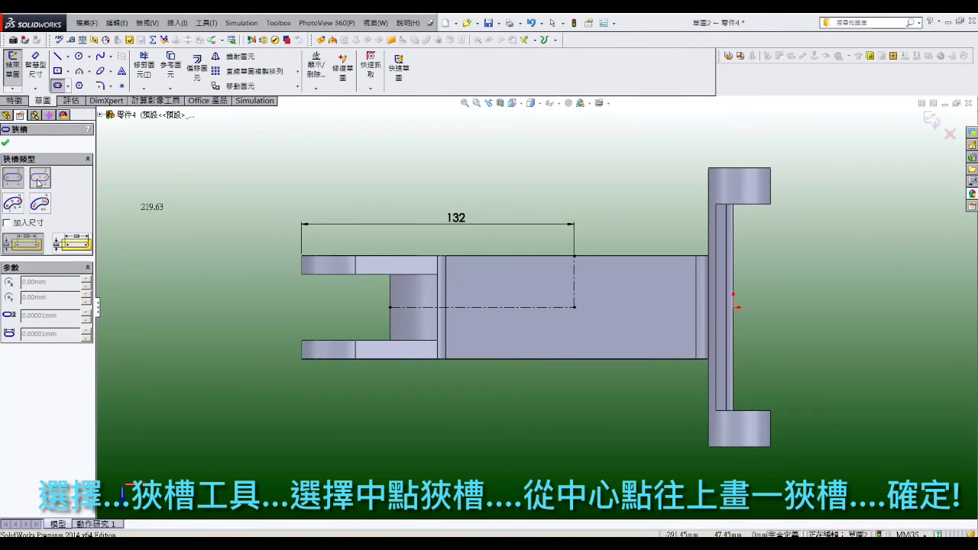
click(617, 307)
click(615, 255)
right_click(615, 176)
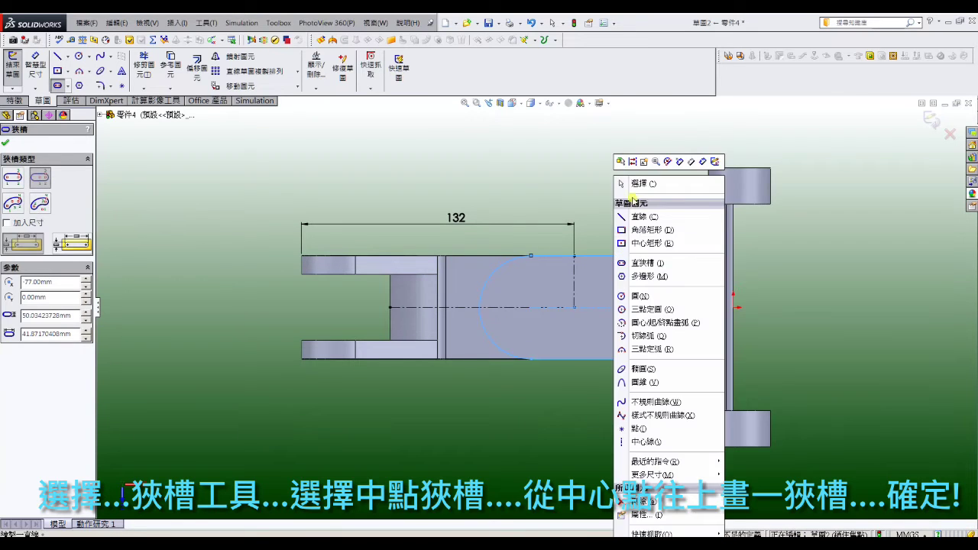
click(636, 184)
- Dimension the slot width to 50 mm
key(d)
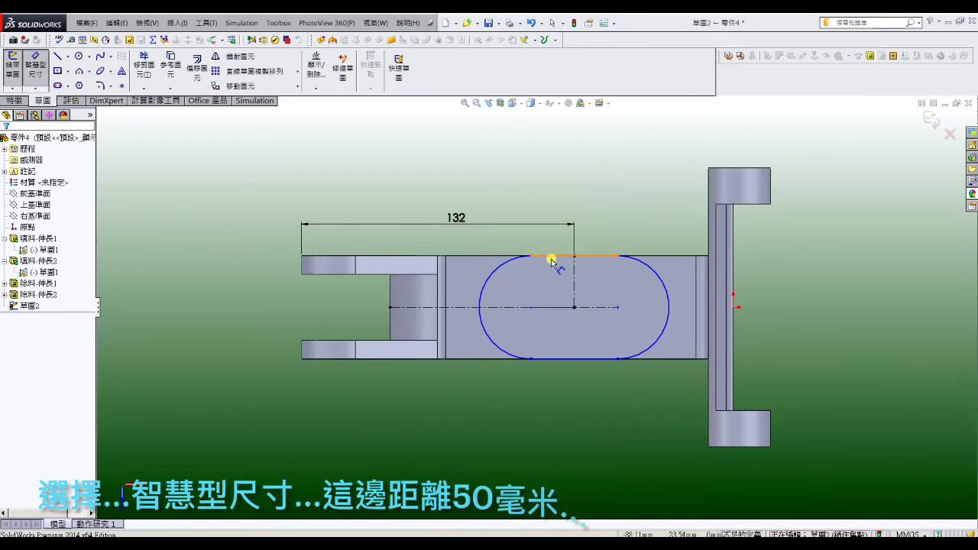
click(552, 261)
click(554, 336)
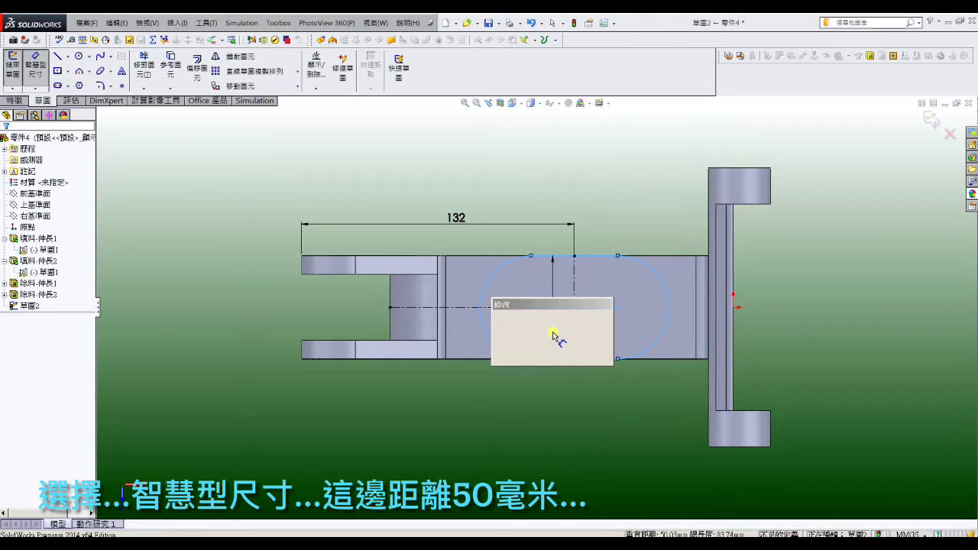
text(50)
key(Return)
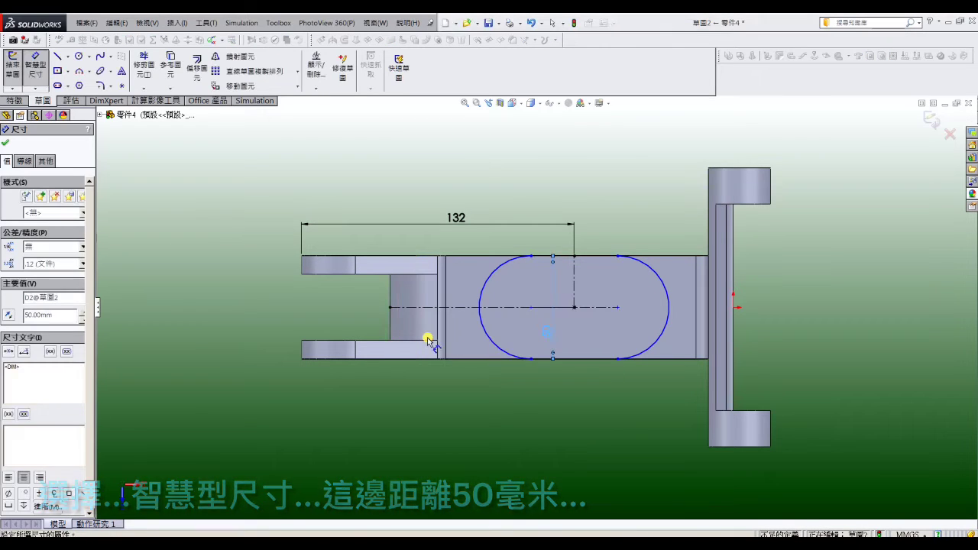
- Dimension the slot's overall arc-to-arc length to 72 mm
click(479, 314)
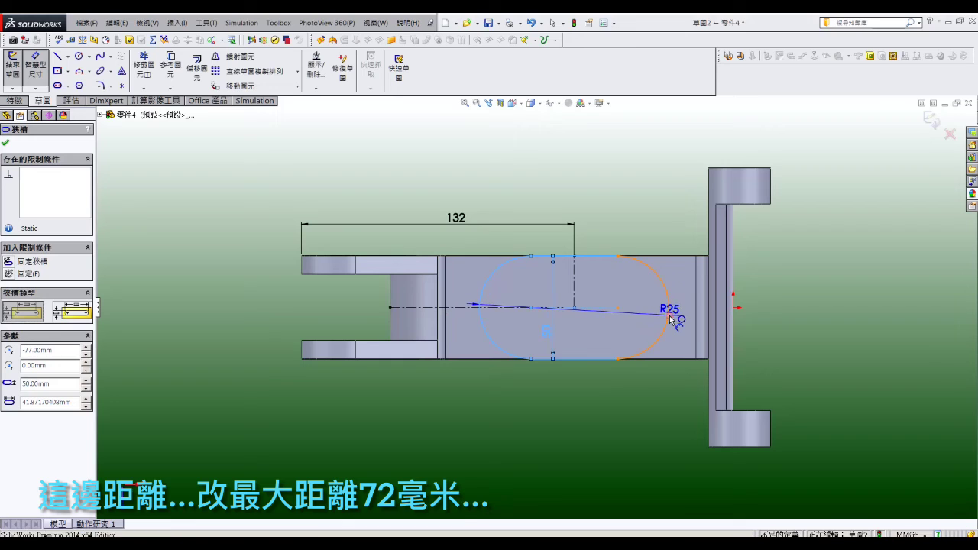
click(671, 320)
click(592, 388)
key(Return)
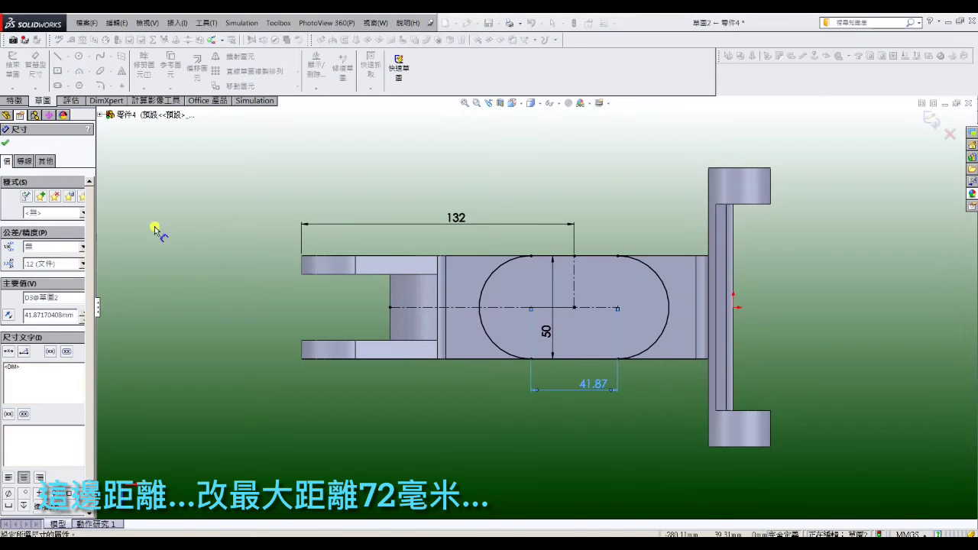
click(23, 160)
scroll(80, 427, down, 3)
scroll(83, 444, down, 3)
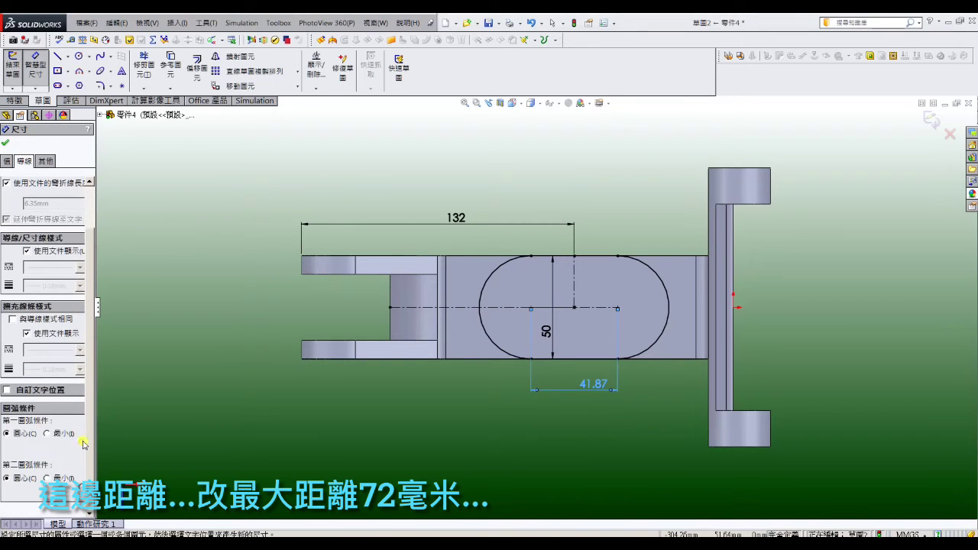
key(Escape)
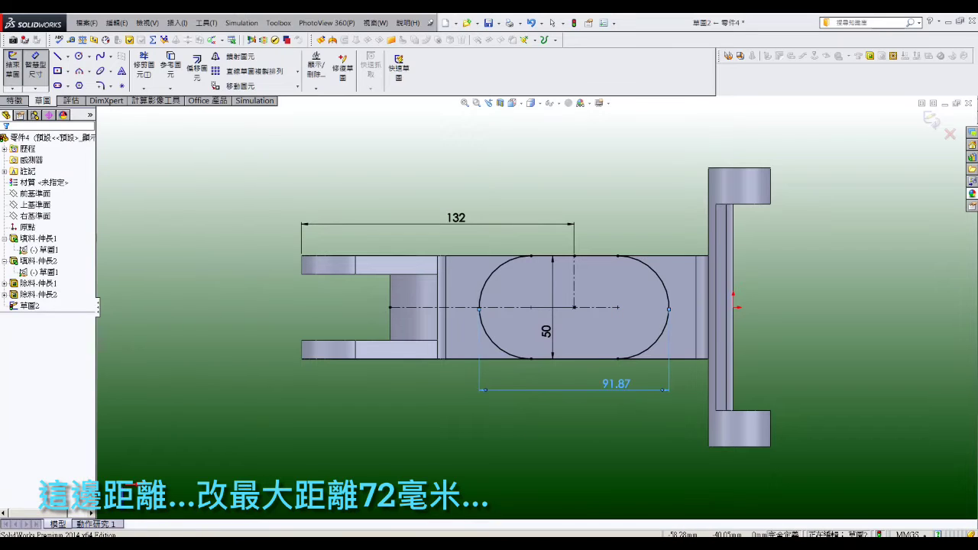
double_click(595, 390)
text(72)
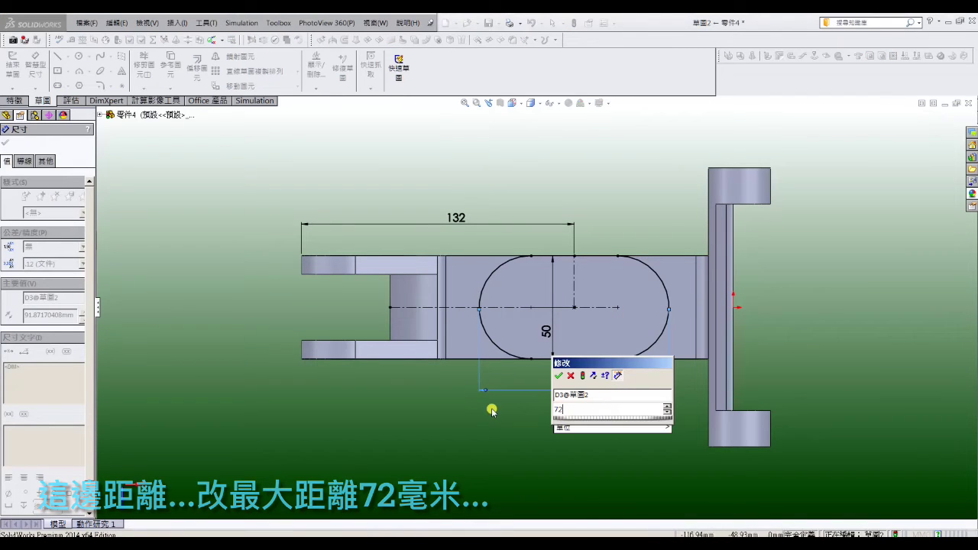
key(Return)
- Offset the slot outline by 16 mm and 8 mm
click(196, 70)
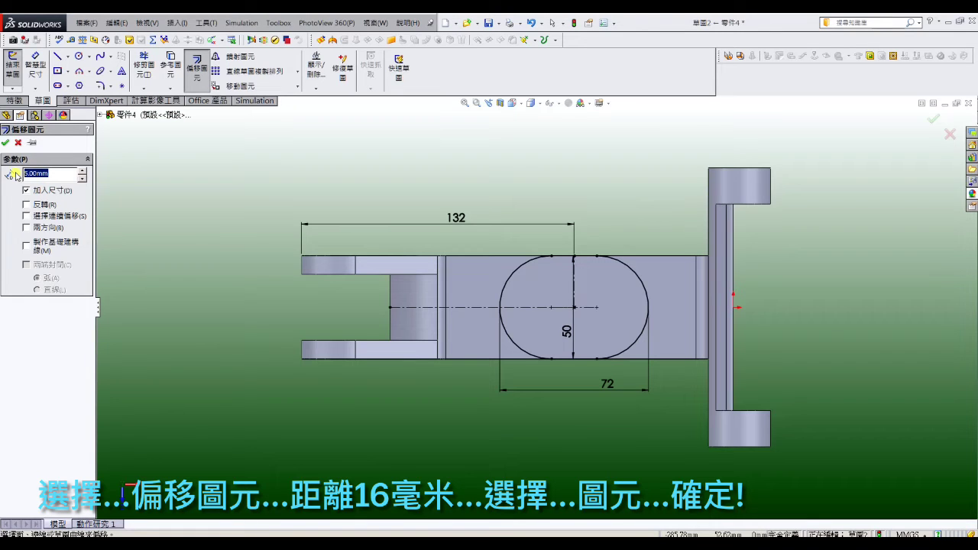
click(509, 273)
click(7, 143)
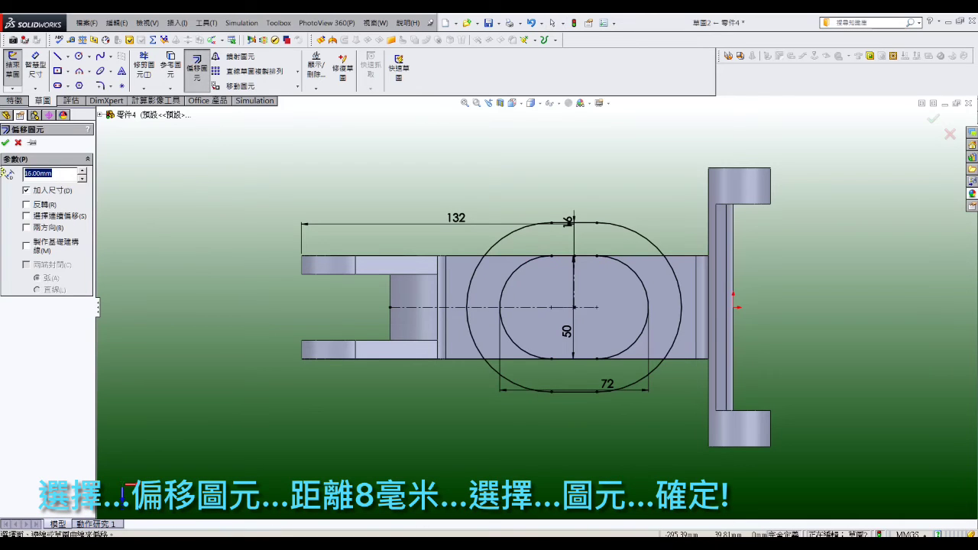
text(8)
click(516, 272)
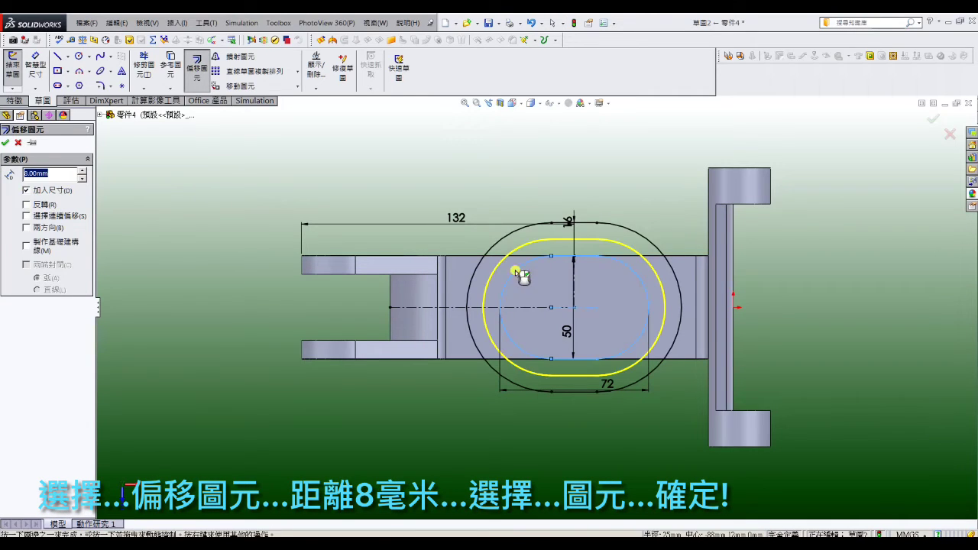
click(7, 144)
click(14, 100)
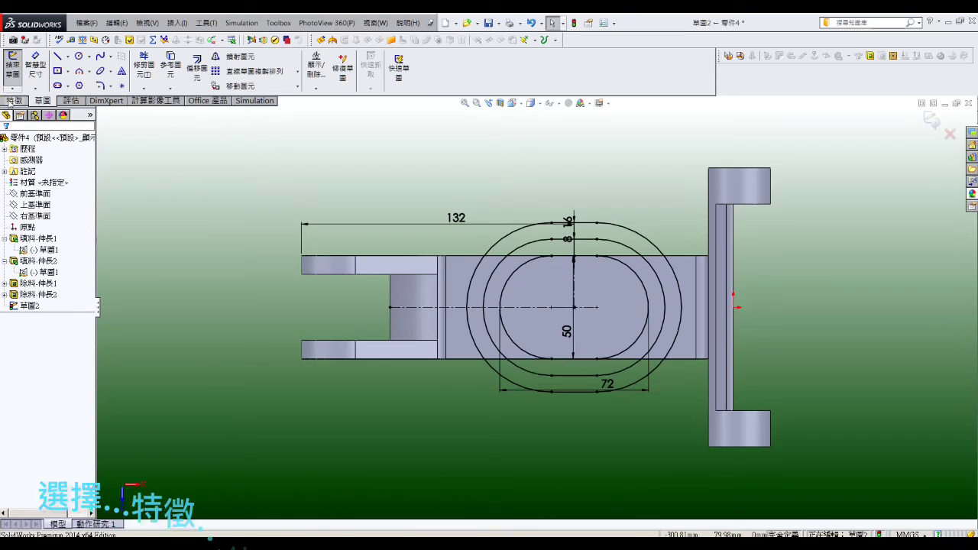
- Extrude the four offset band contours 12 mm in the reversed direction, then select Sketch2 under the new feature
click(16, 69)
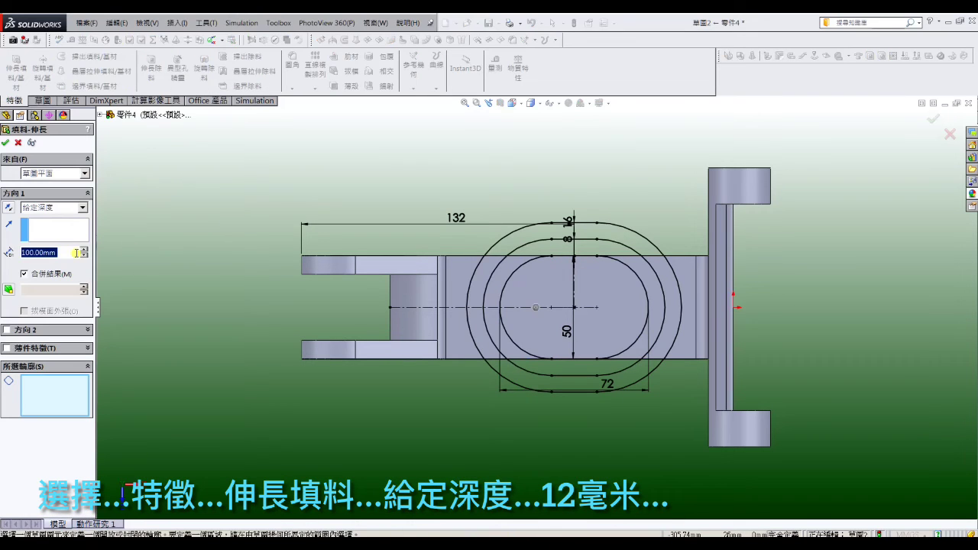
text(12)
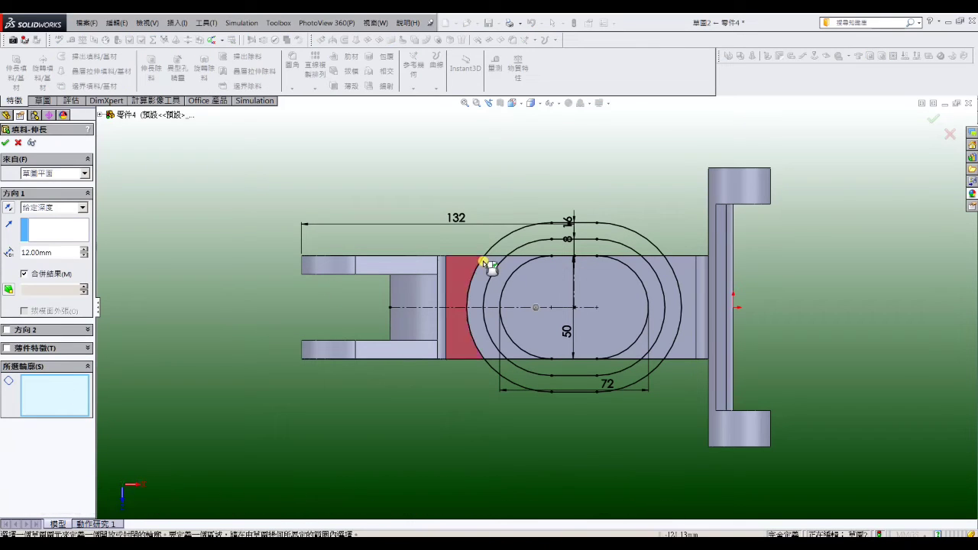
click(513, 251)
click(538, 248)
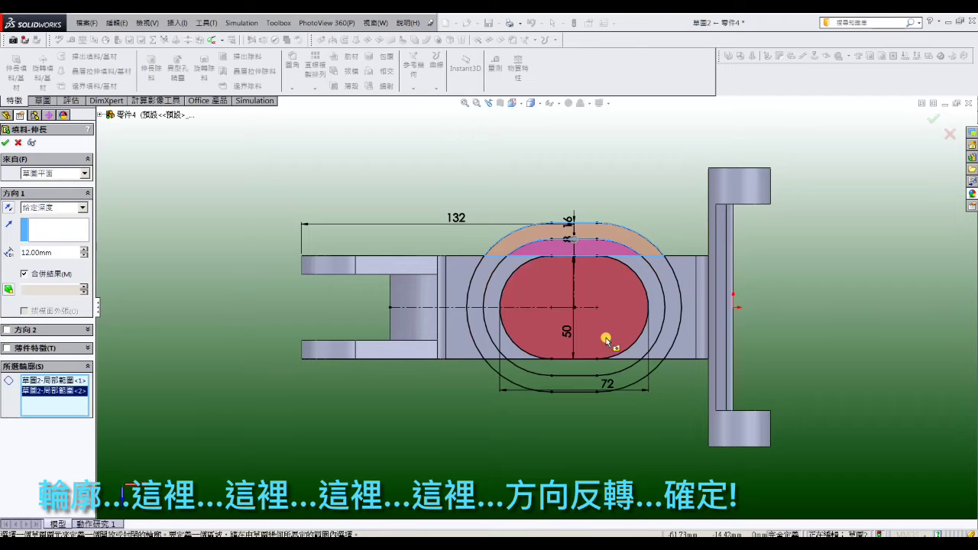
click(582, 372)
click(583, 384)
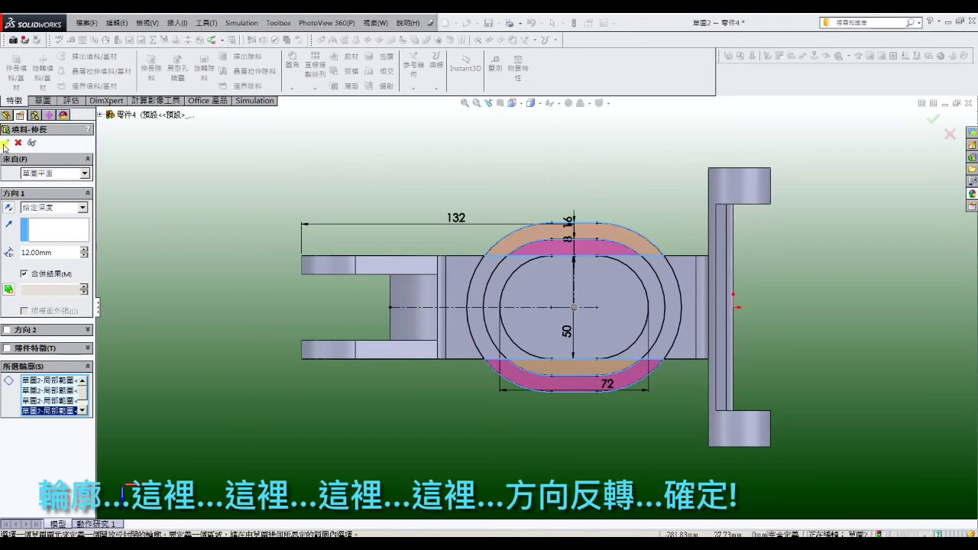
click(8, 207)
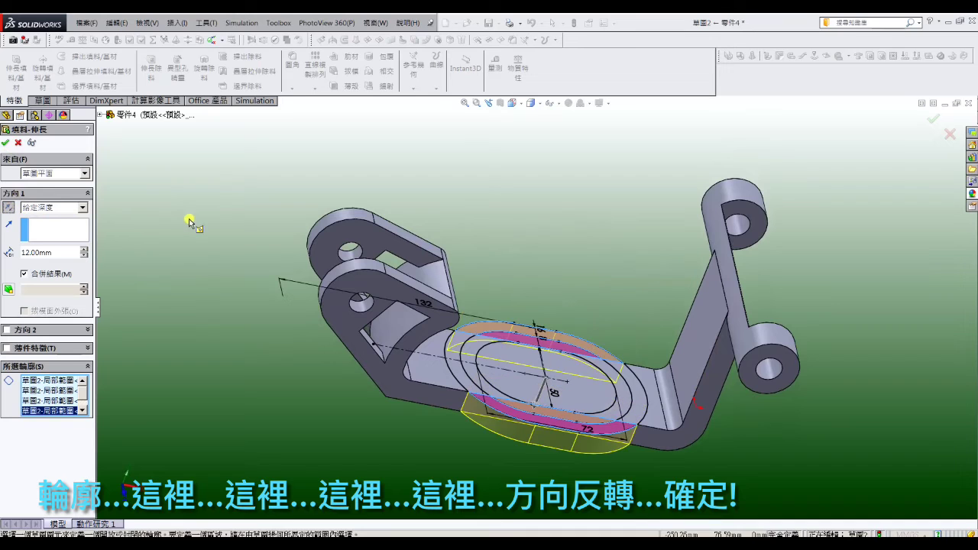
click(7, 145)
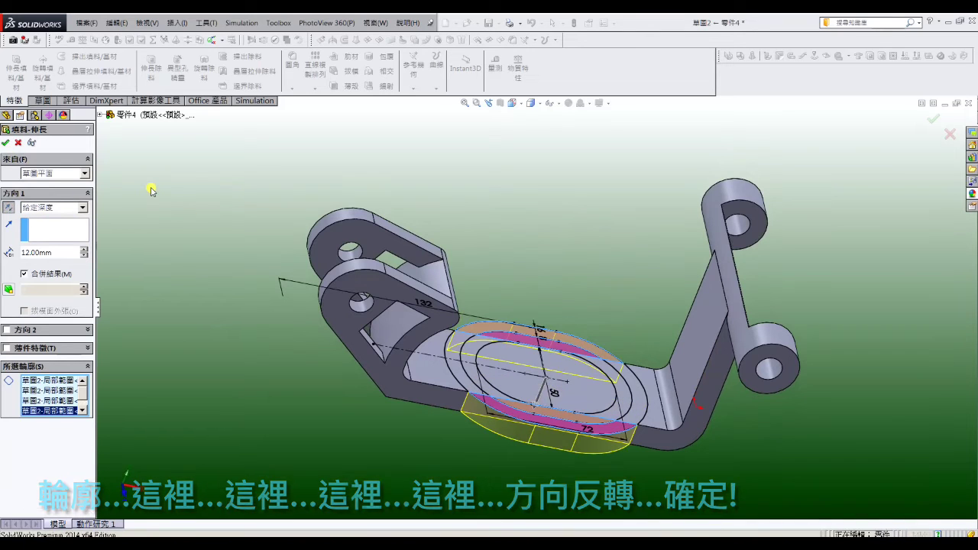
click(4, 306)
click(38, 317)
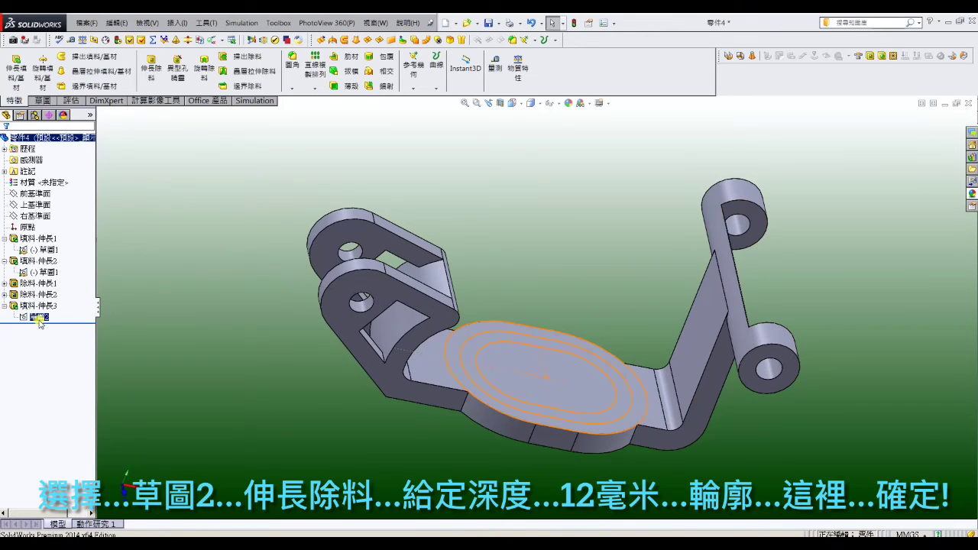
- Cut Sketch2's inner oval region 12 mm deep into the base as an elliptical hole
click(151, 66)
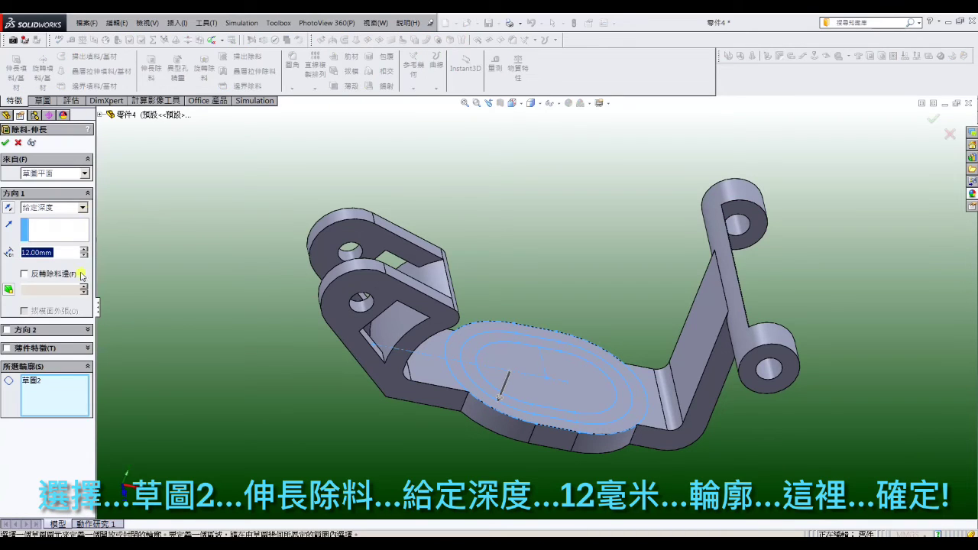
click(40, 380)
right_click(39, 380)
click(61, 403)
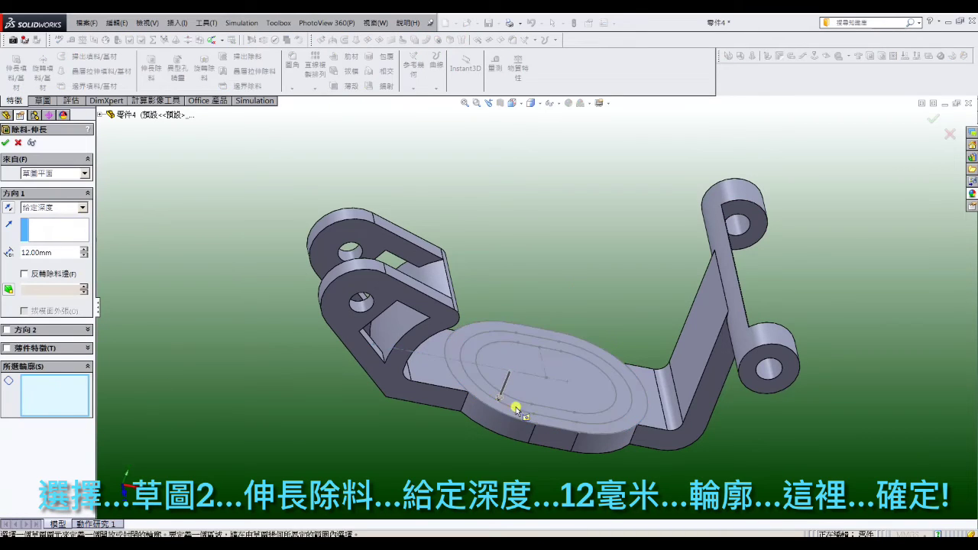
click(566, 395)
click(7, 144)
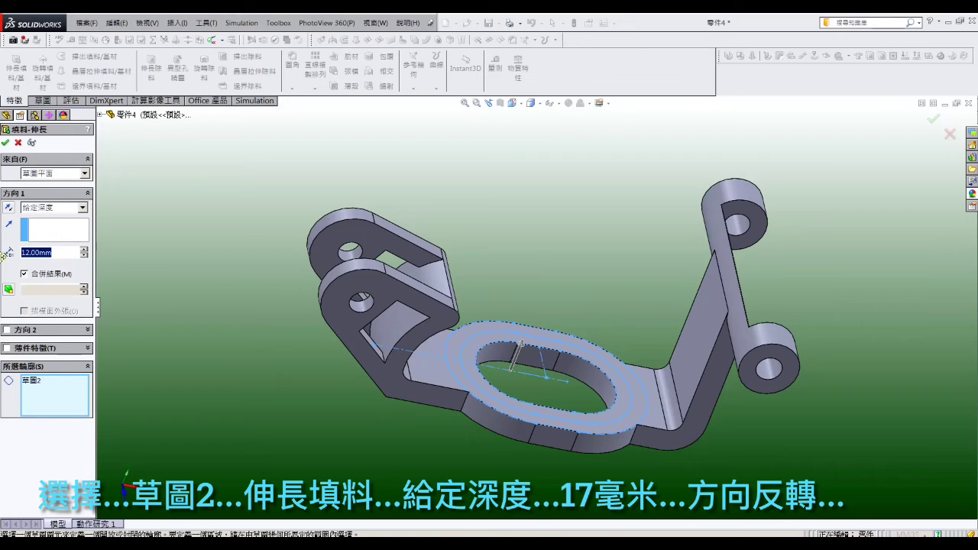
- Extrude the four ring regions of Sketch2 17 mm in the reversed direction around the hole
text(17)
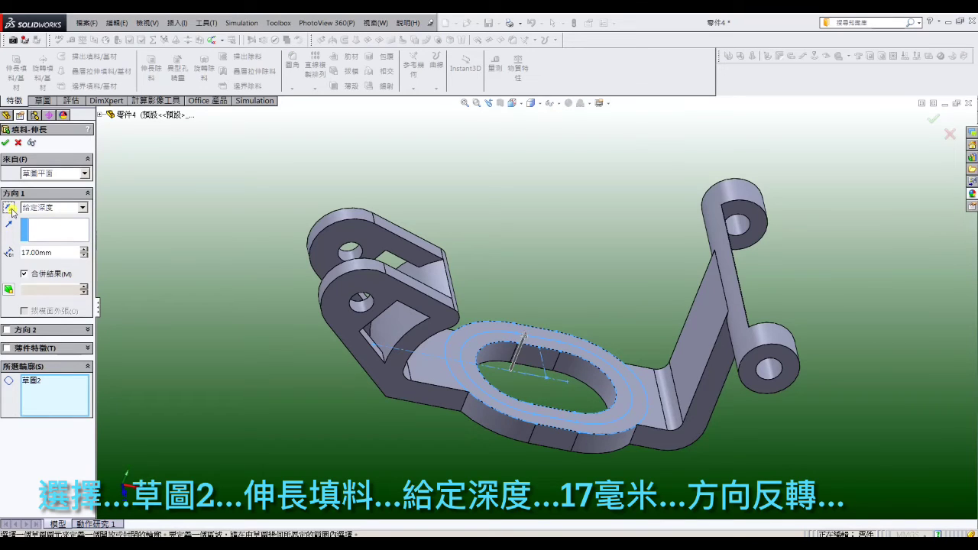
click(10, 207)
right_click(42, 379)
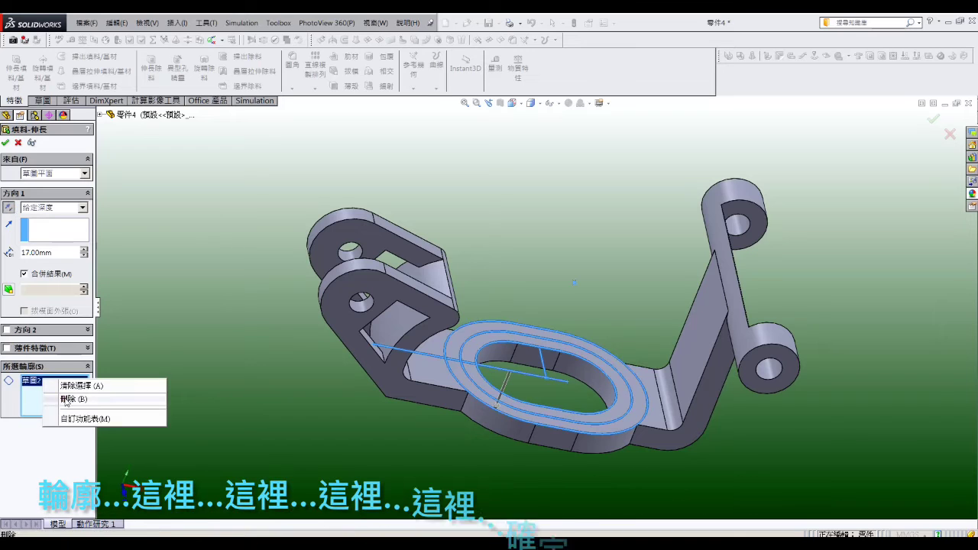
click(66, 399)
click(476, 345)
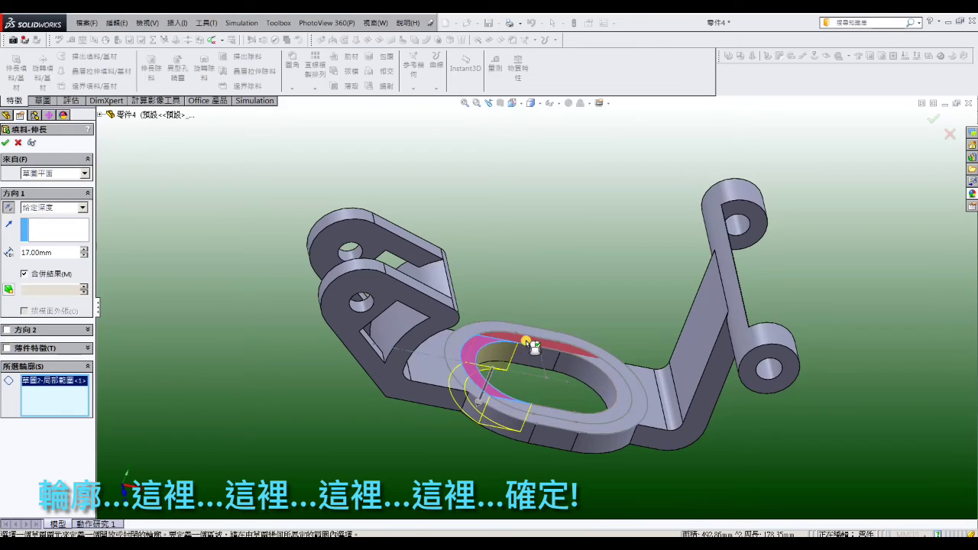
click(611, 365)
click(603, 386)
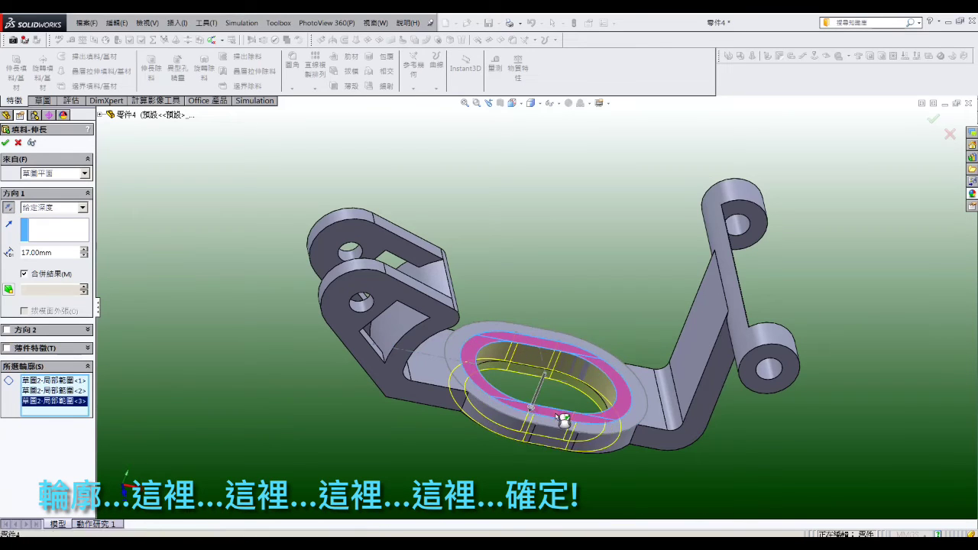
click(562, 418)
click(7, 143)
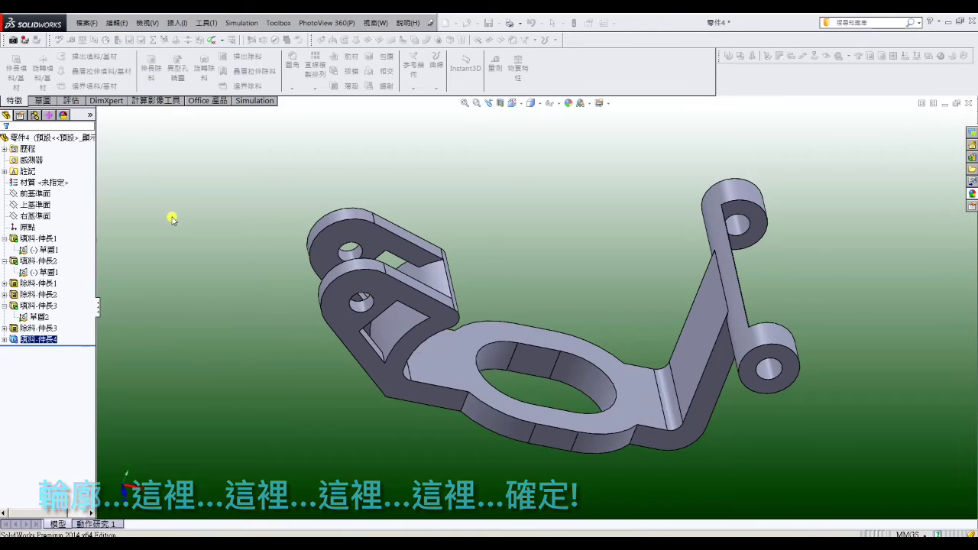
- Apply a red appearance to the whole bracket part and orbit to inspect it
mouse_move(336, 389)
middle_down()
mouse_move(511, 454)
mouse_move(548, 244)
mouse_move(524, 168)
mouse_move(465, 389)
mouse_move(467, 439)
mouse_move(534, 367)
mouse_move(568, 443)
middle_up()
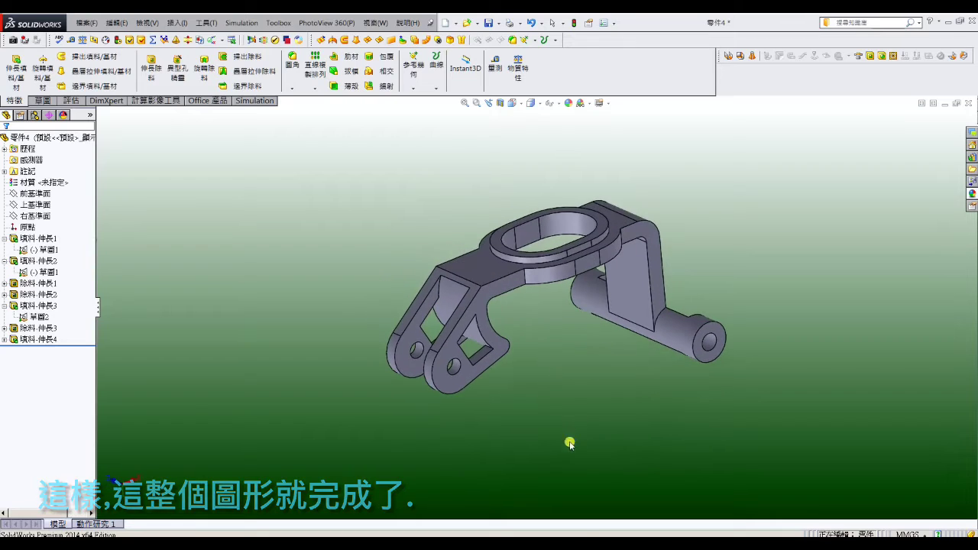
right_click(625, 223)
click(680, 192)
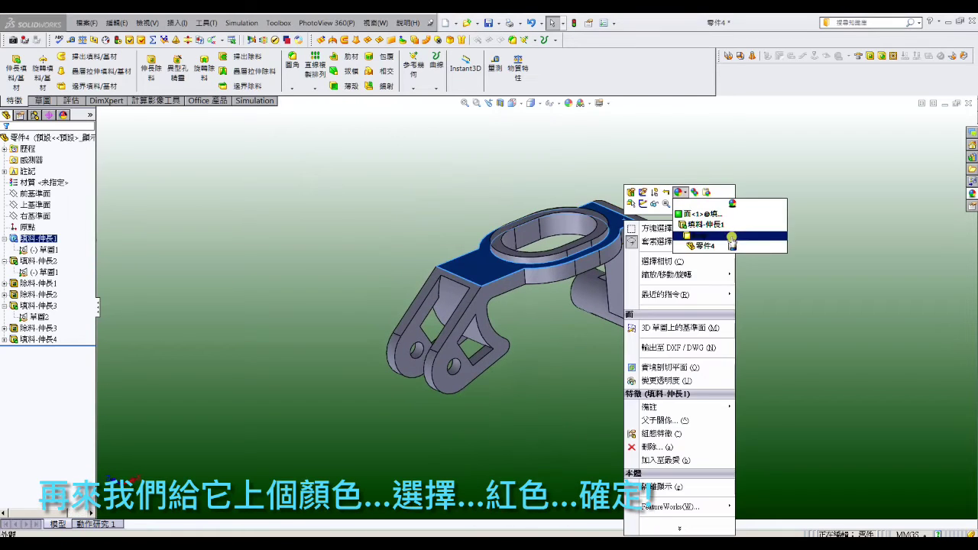
click(733, 246)
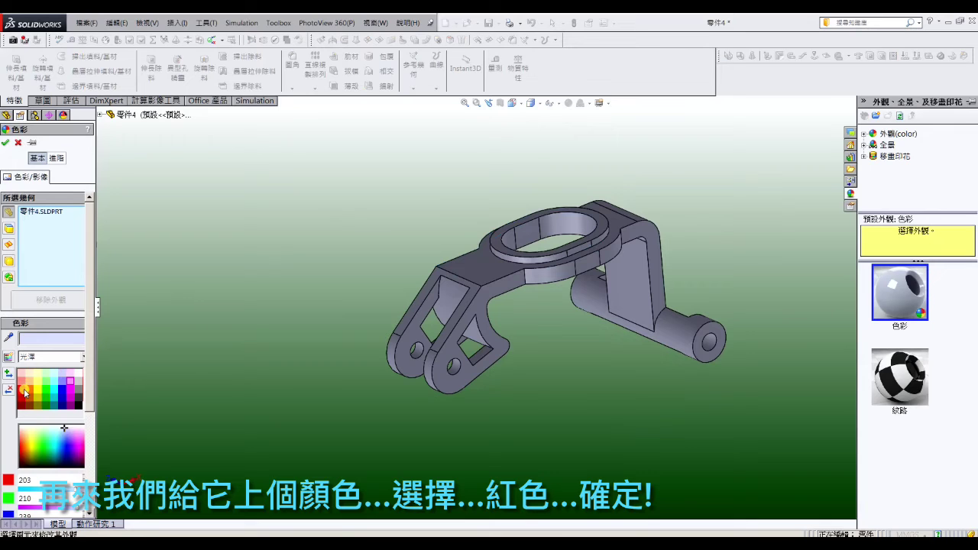
click(23, 391)
click(6, 143)
mouse_move(238, 212)
middle_down()
mouse_move(574, 199)
mouse_move(603, 279)
mouse_move(341, 375)
mouse_move(387, 410)
mouse_move(316, 286)
mouse_move(469, 341)
mouse_move(508, 178)
mouse_move(512, 237)
middle_up()
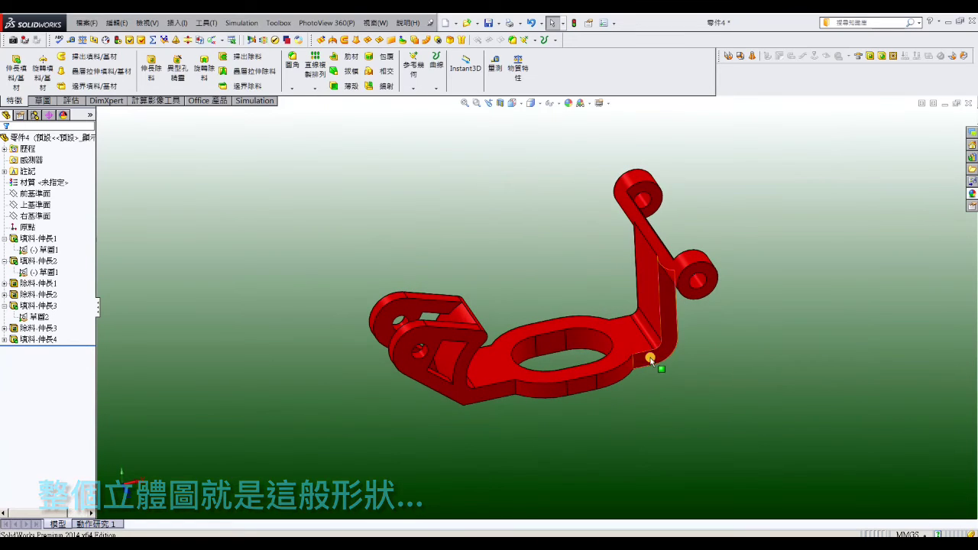
scroll(650, 360, down, 3)
double_click(665, 287)
scroll(683, 290, up, 3)
scroll(711, 331, up, 2)
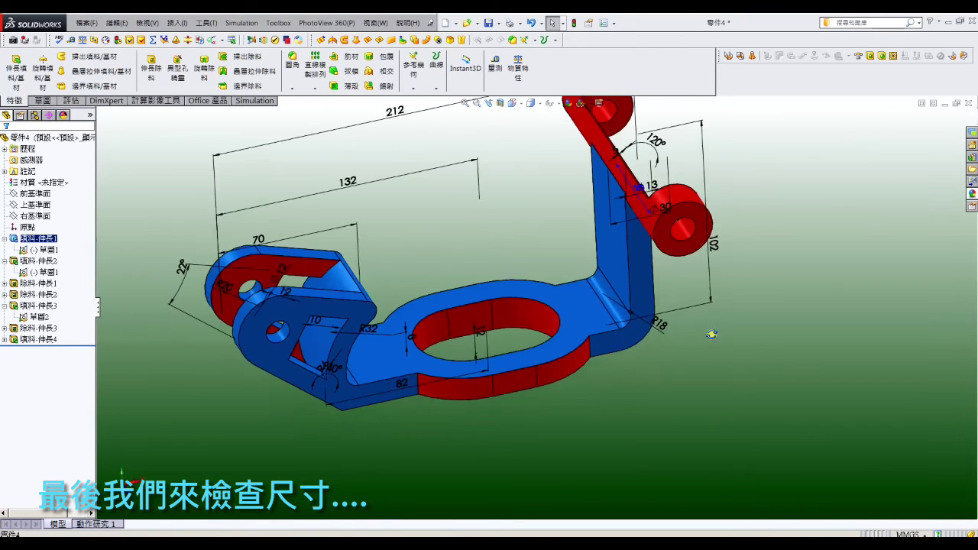
mouse_move(711, 332)
middle_down()
mouse_move(519, 302)
mouse_move(499, 277)
middle_up()
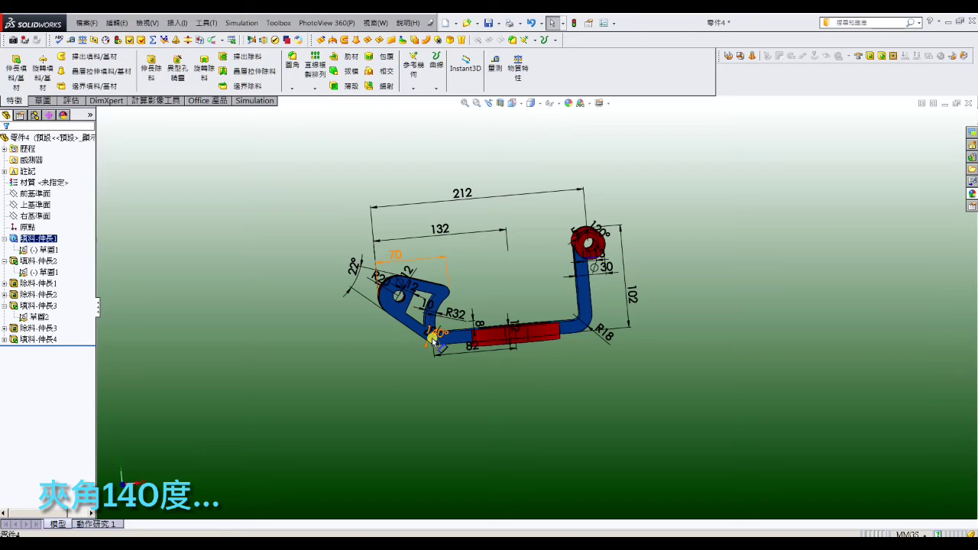
scroll(431, 341, down, 1)
scroll(434, 337, down, 1)
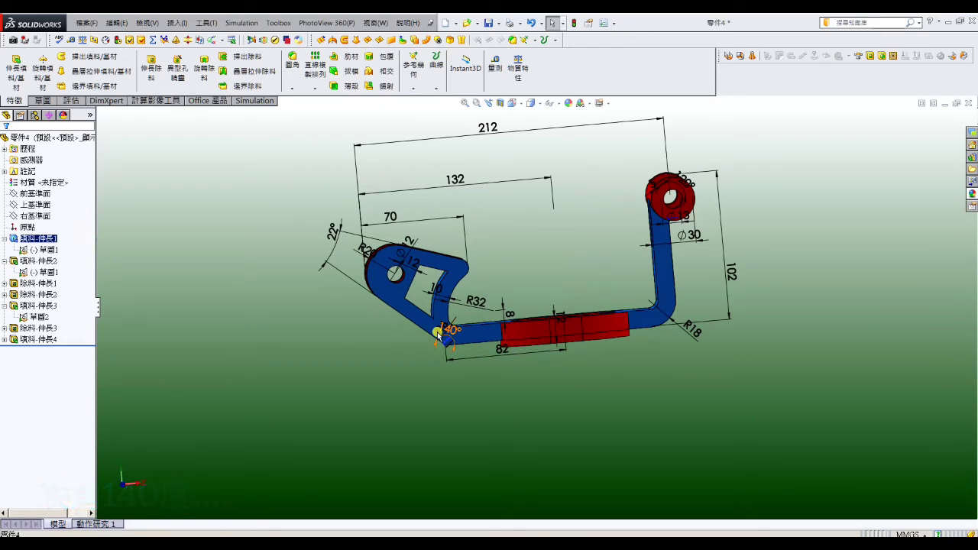
click(437, 334)
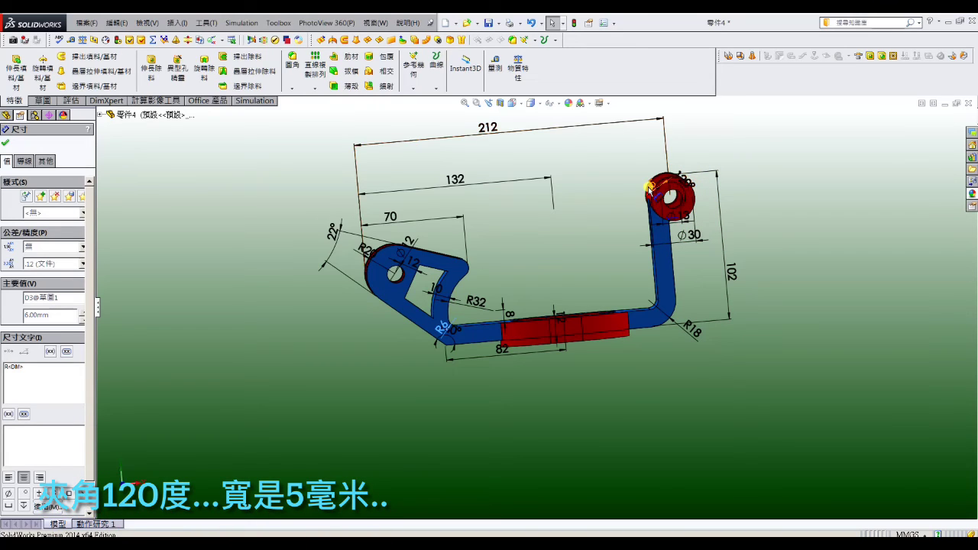
key(ctrl+b)
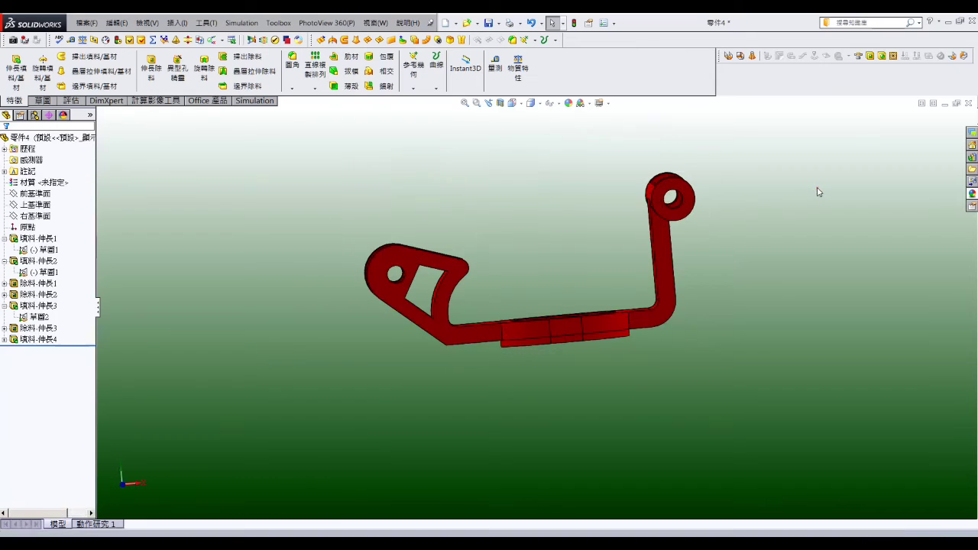
middle_drag(787, 266, 775, 302)
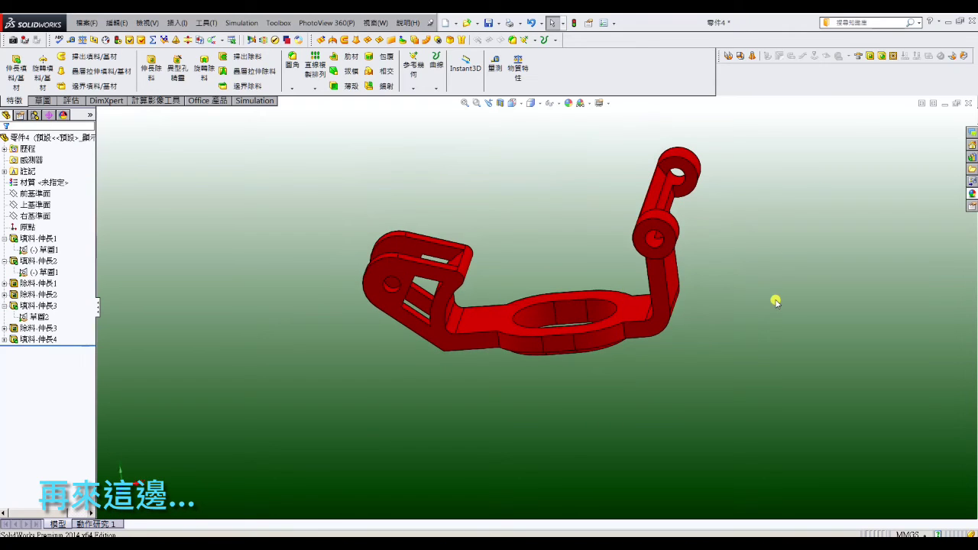
click(602, 307)
middle_drag(594, 298, 604, 338)
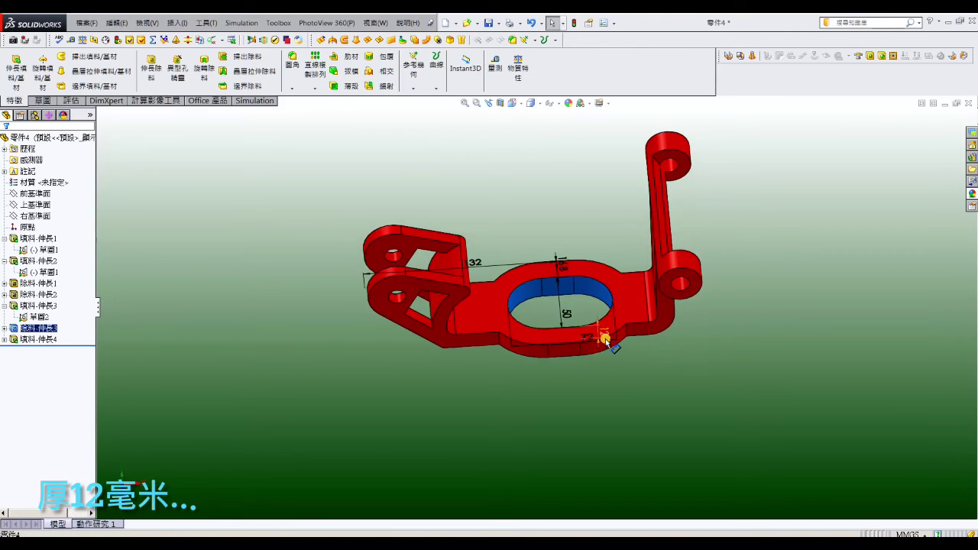
mouse_move(605, 338)
middle_down()
mouse_move(613, 236)
mouse_move(613, 321)
mouse_move(582, 420)
middle_up()
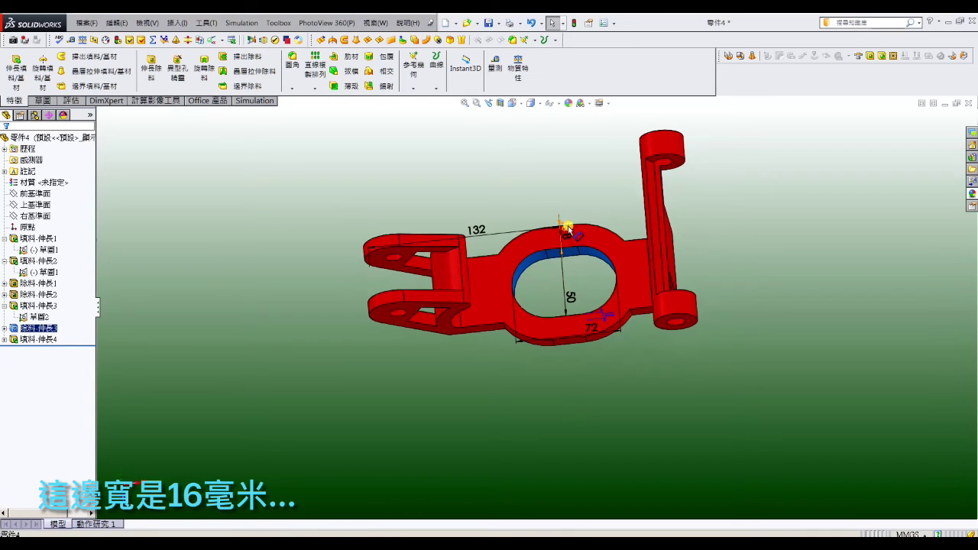
middle_drag(562, 239, 568, 291)
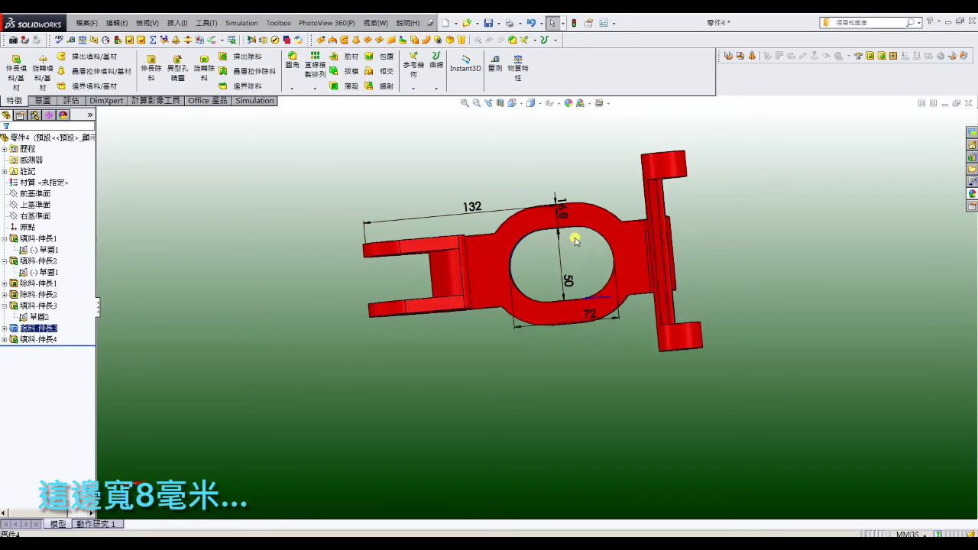
mouse_move(574, 240)
middle_down()
mouse_move(609, 443)
mouse_move(615, 356)
mouse_move(458, 235)
middle_up()
click(613, 345)
click(454, 231)
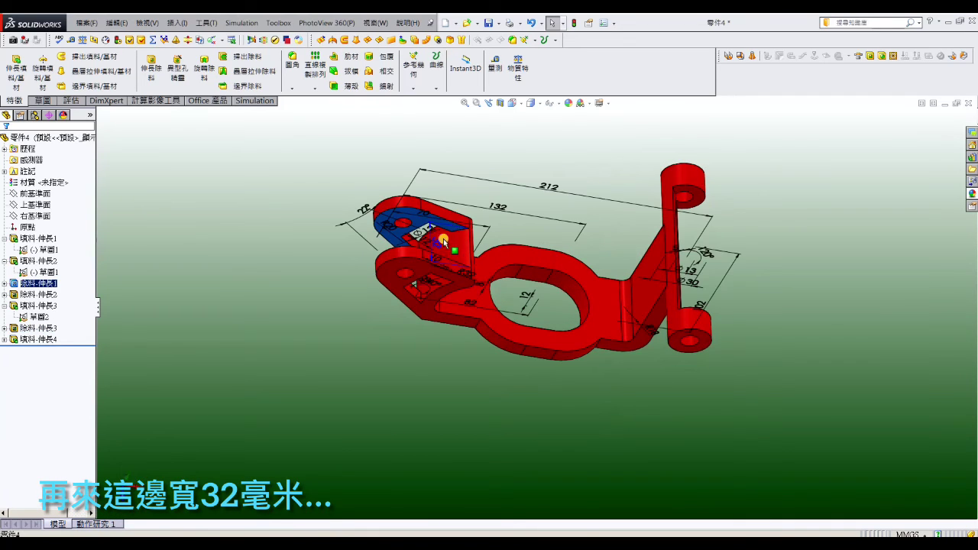
click(805, 228)
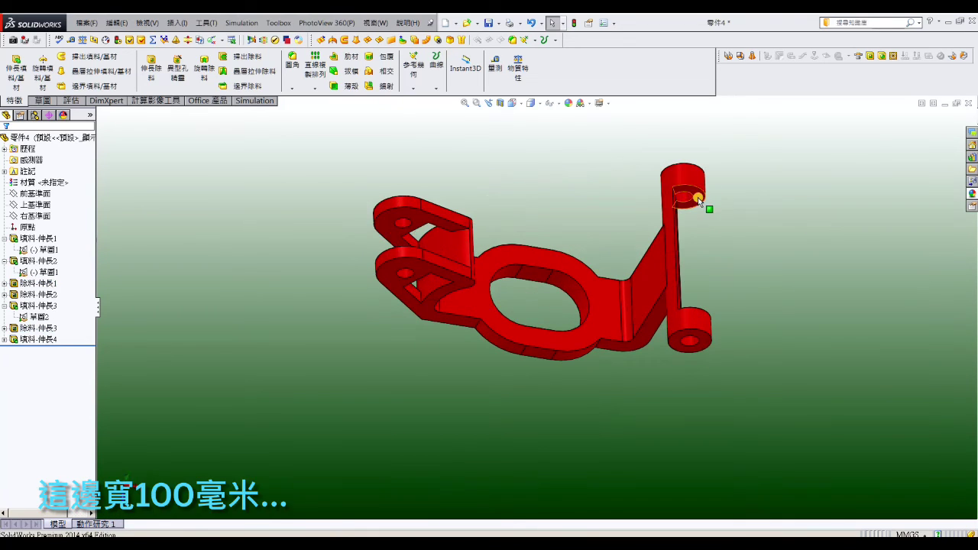
click(698, 199)
click(811, 220)
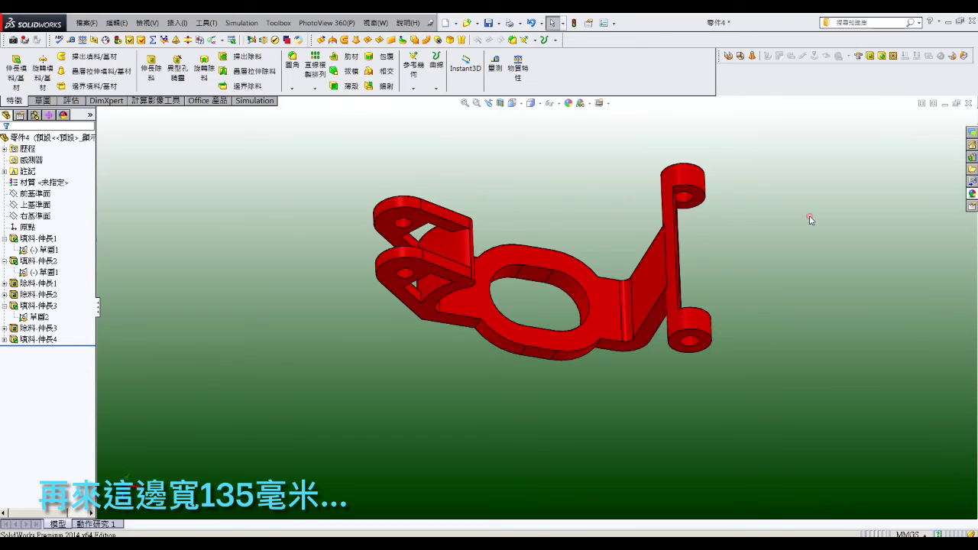
click(700, 181)
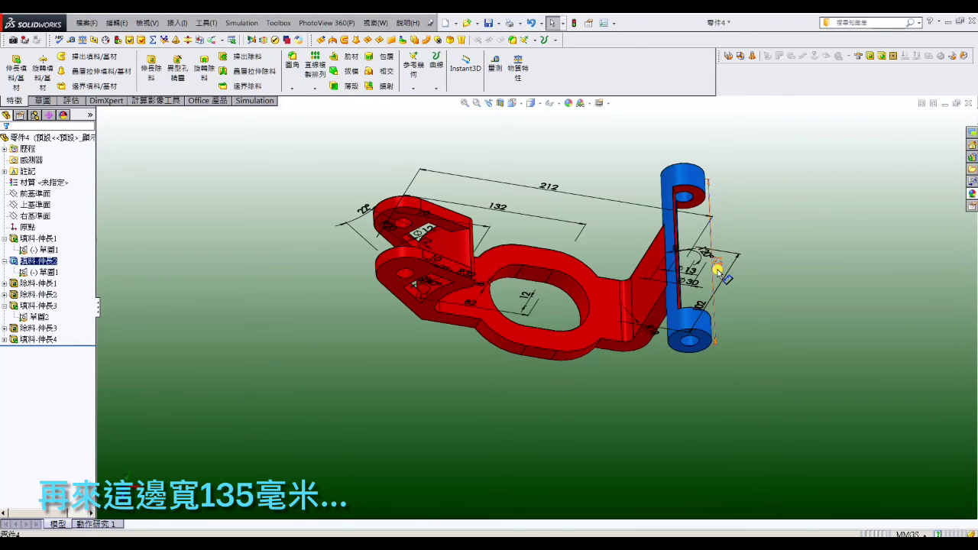
click(801, 204)
mouse_move(752, 264)
middle_down()
mouse_move(679, 364)
mouse_move(550, 221)
mouse_move(589, 203)
mouse_move(469, 323)
mouse_move(355, 350)
mouse_move(327, 375)
middle_up()
mouse_move(575, 382)
middle_down()
mouse_move(583, 272)
mouse_move(621, 441)
mouse_move(572, 234)
mouse_move(580, 353)
mouse_move(627, 336)
mouse_move(644, 283)
middle_up()
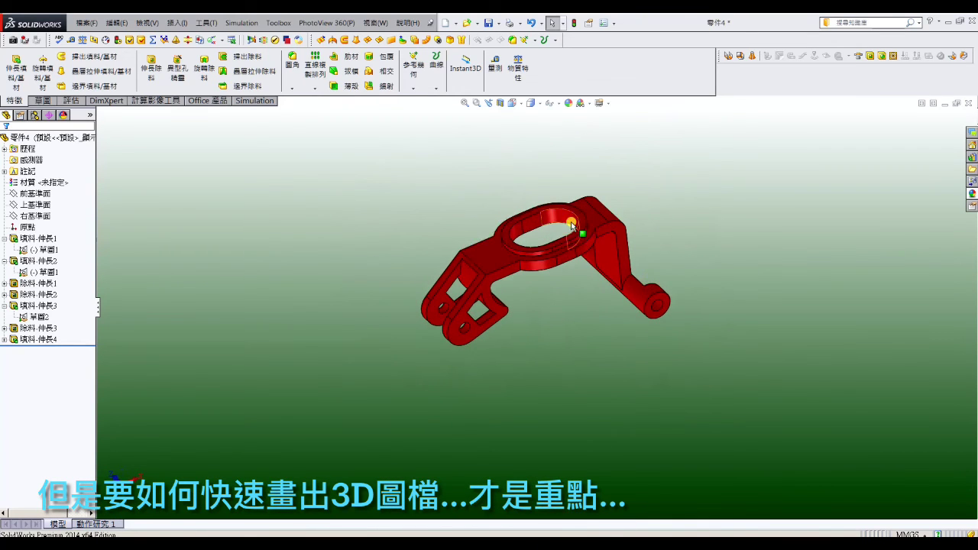
scroll(570, 224, down, 3)
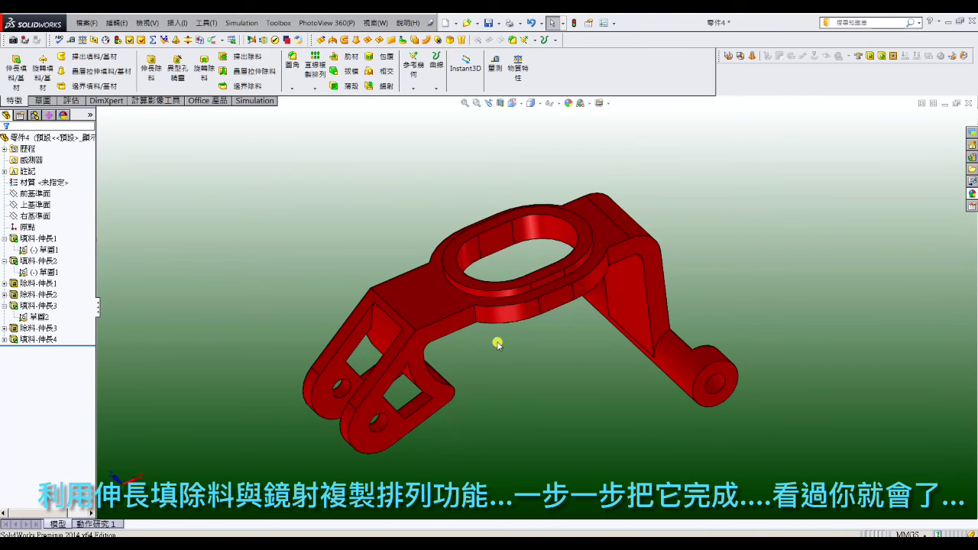
mouse_move(514, 390)
middle_down()
mouse_move(517, 339)
mouse_move(443, 317)
mouse_move(395, 323)
mouse_move(406, 331)
mouse_move(489, 318)
mouse_move(517, 329)
mouse_move(502, 360)
mouse_move(476, 356)
mouse_move(487, 394)
mouse_move(521, 394)
middle_up()
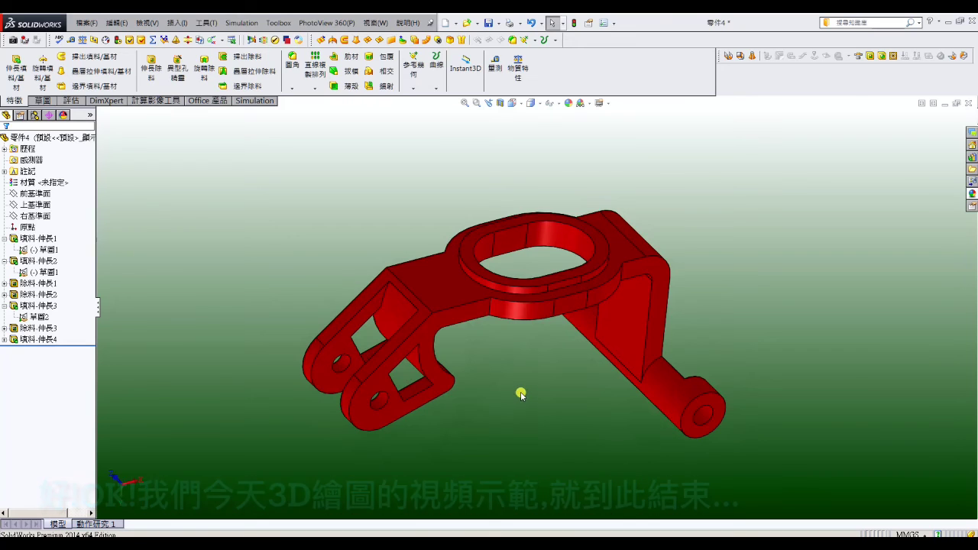
mouse_move(520, 394)
middle_down()
mouse_move(526, 356)
mouse_move(519, 395)
mouse_move(507, 398)
mouse_move(509, 385)
middle_up()
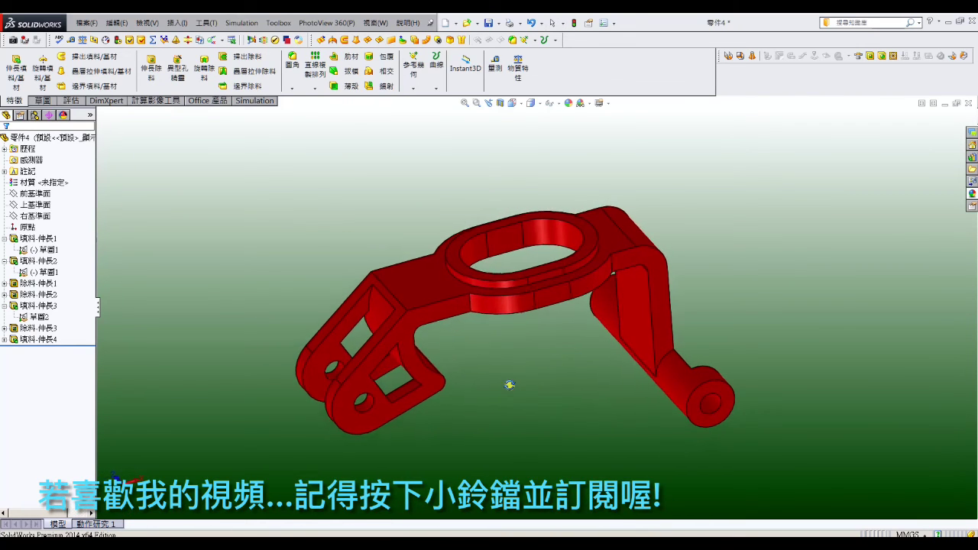